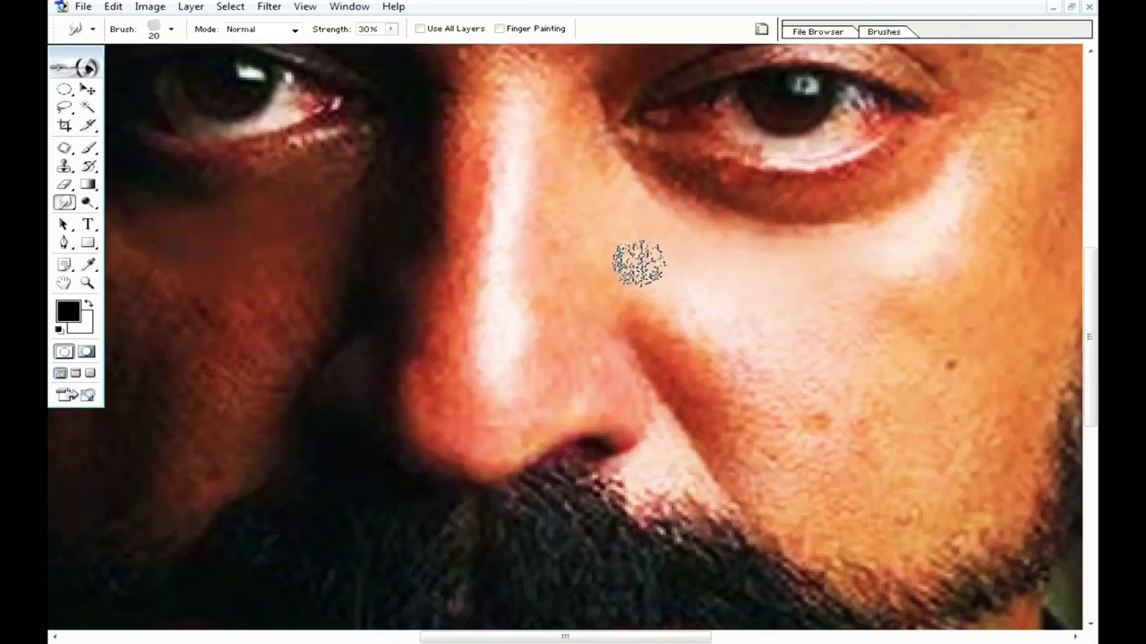
Scroll up to the forehead and bring up the Filter menu.
scroll(639, 259, "up", 5)
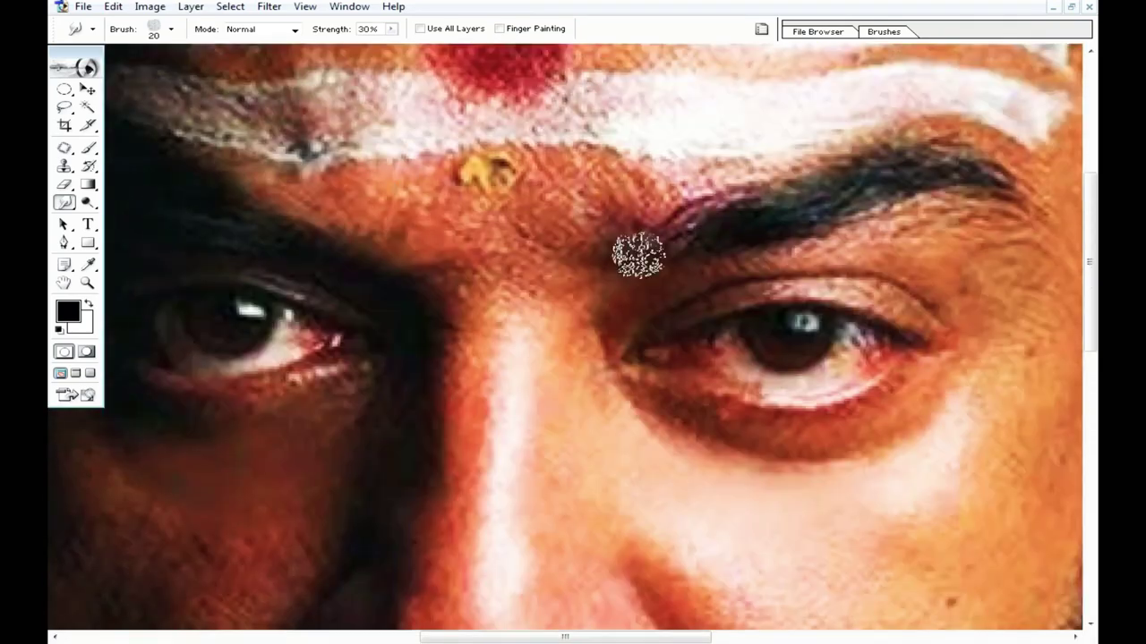
left_click(268, 8)
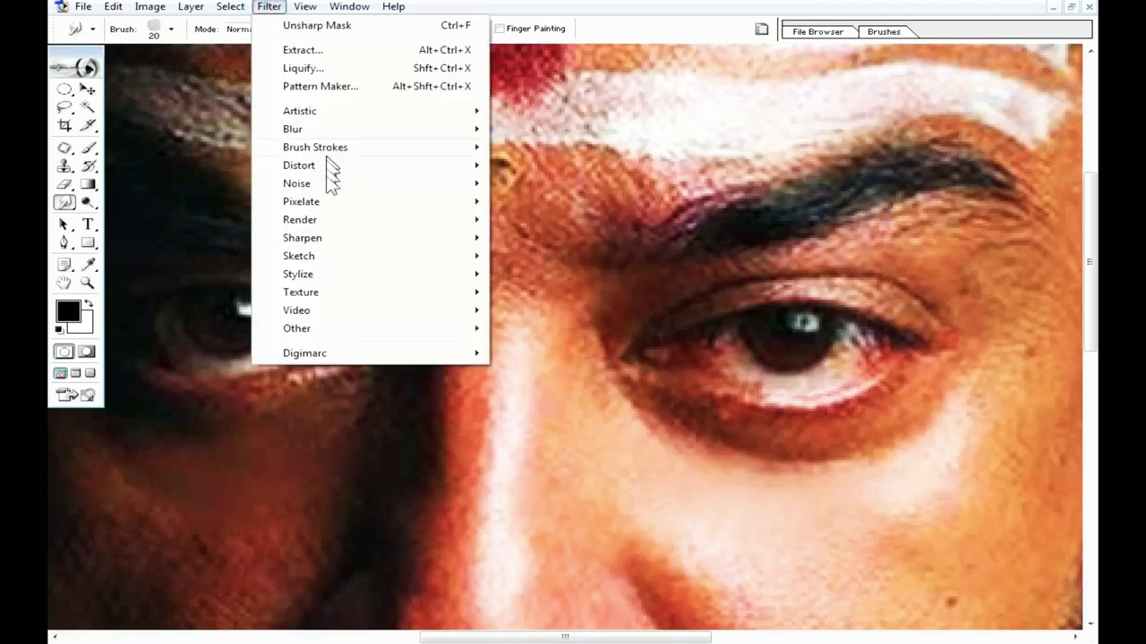
mouse_move(303, 238)
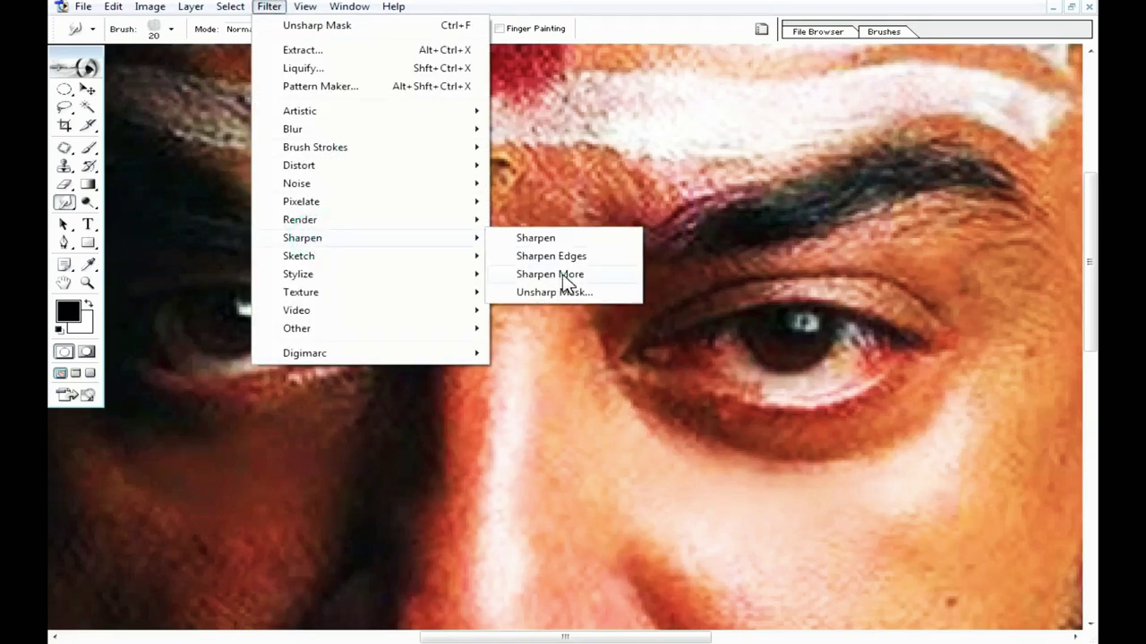
Apply Sharpen More, then preview Unsharp Mask (Radius 9.5, Threshold 255) and cancel it.
left_click(562, 274)
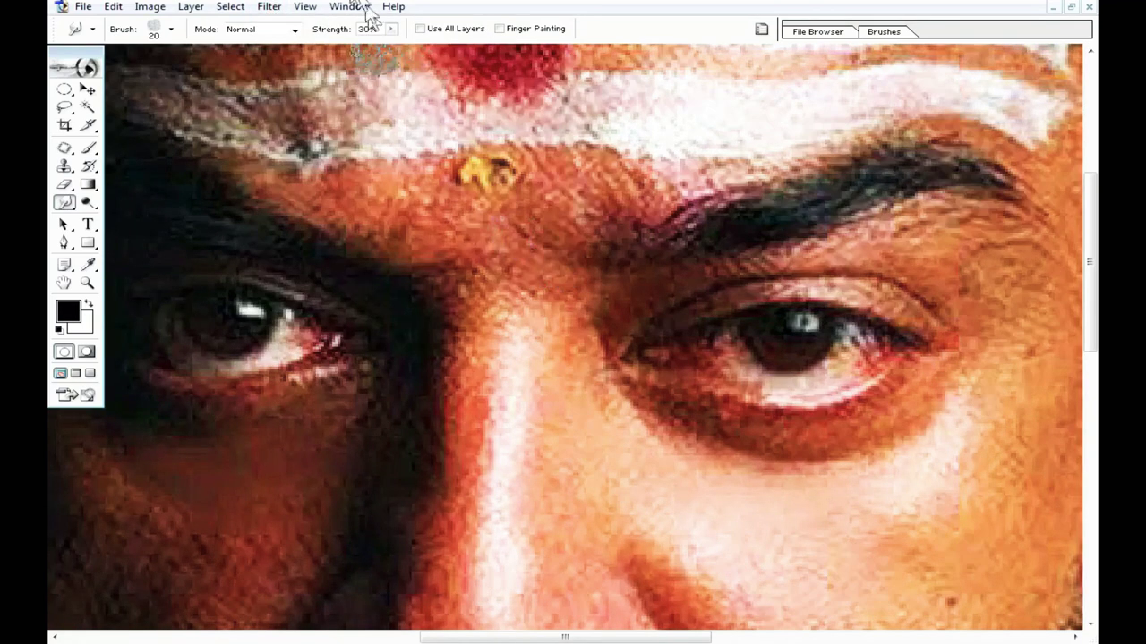
left_click(268, 7)
mouse_move(303, 238)
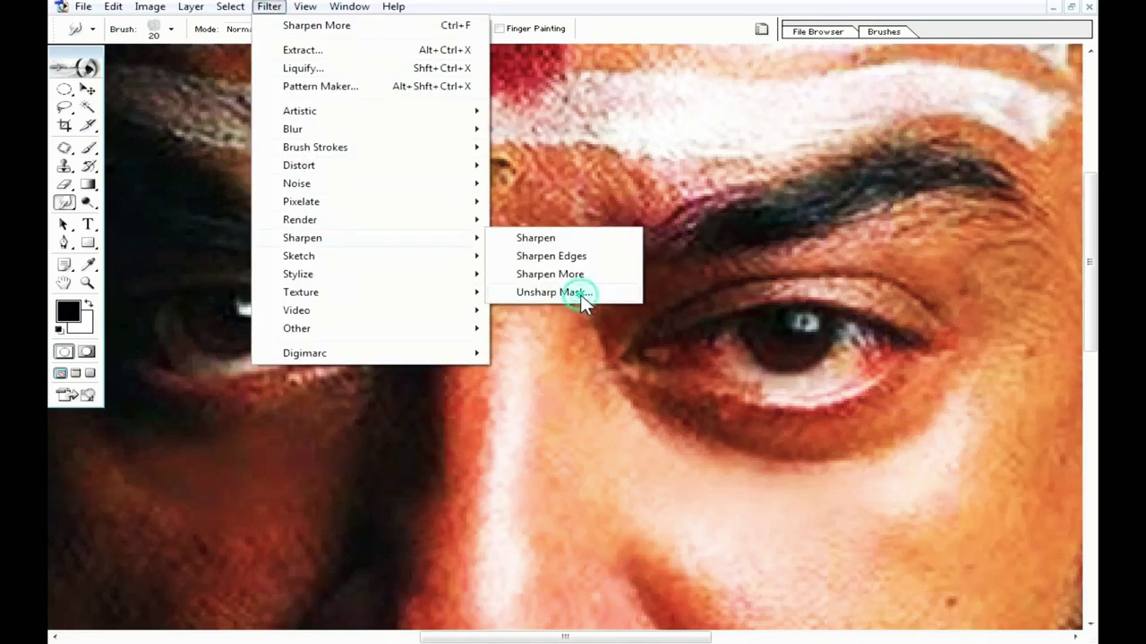
left_click(580, 294)
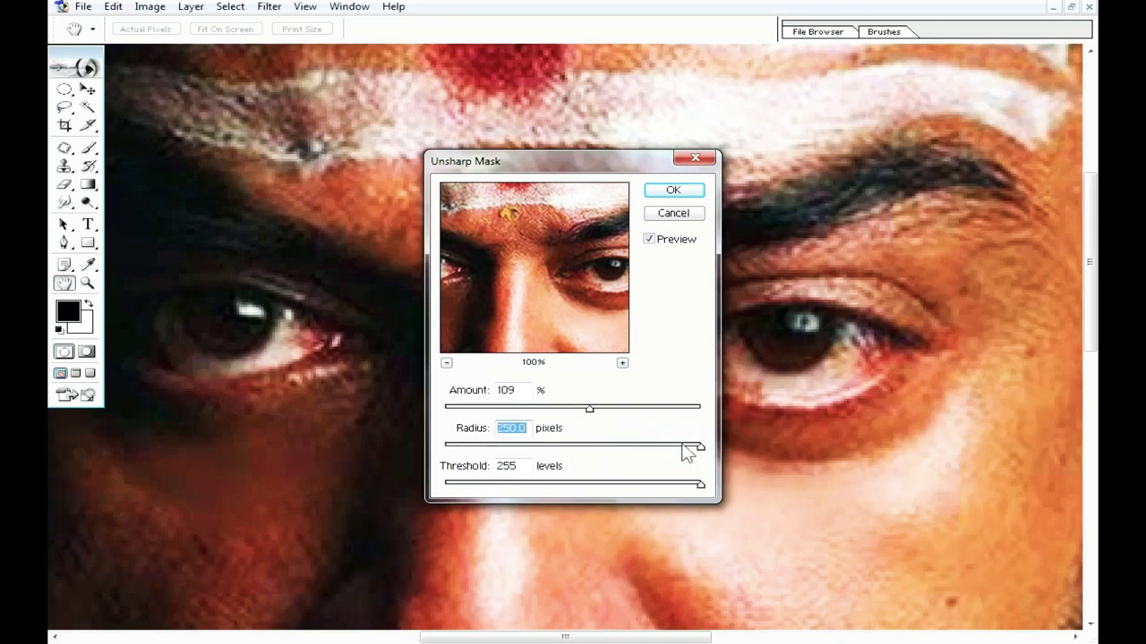
left_click_drag(708, 421, 709, 410)
left_click_drag(575, 444, 549, 445)
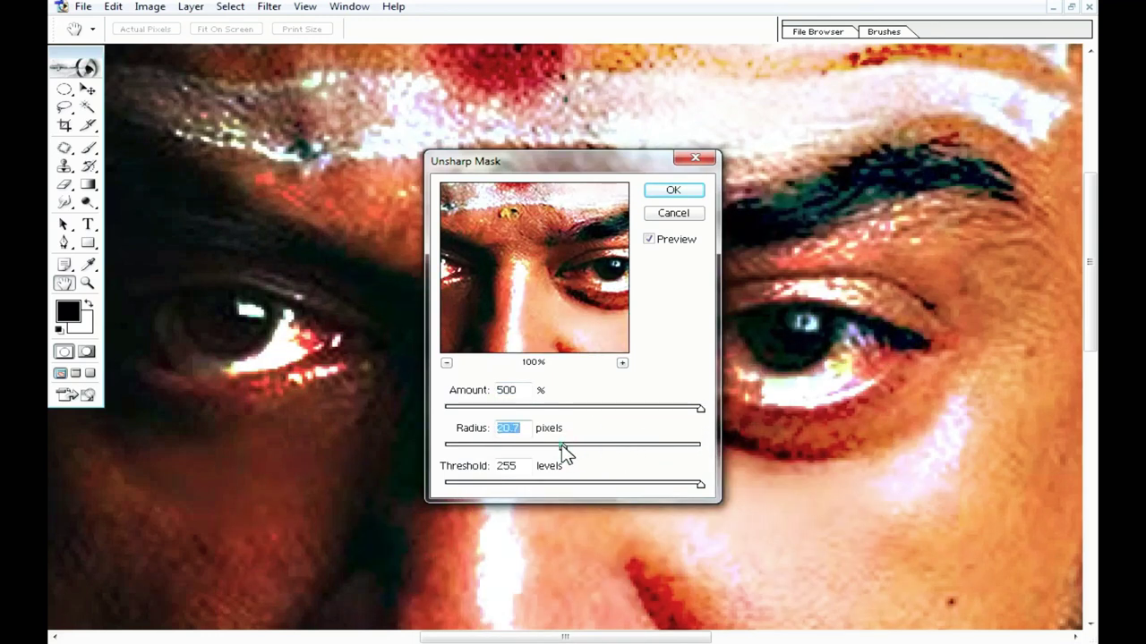
mouse_move(635, 421)
left_mouse_down()
mouse_move(685, 410)
mouse_move(458, 401)
left_mouse_up()
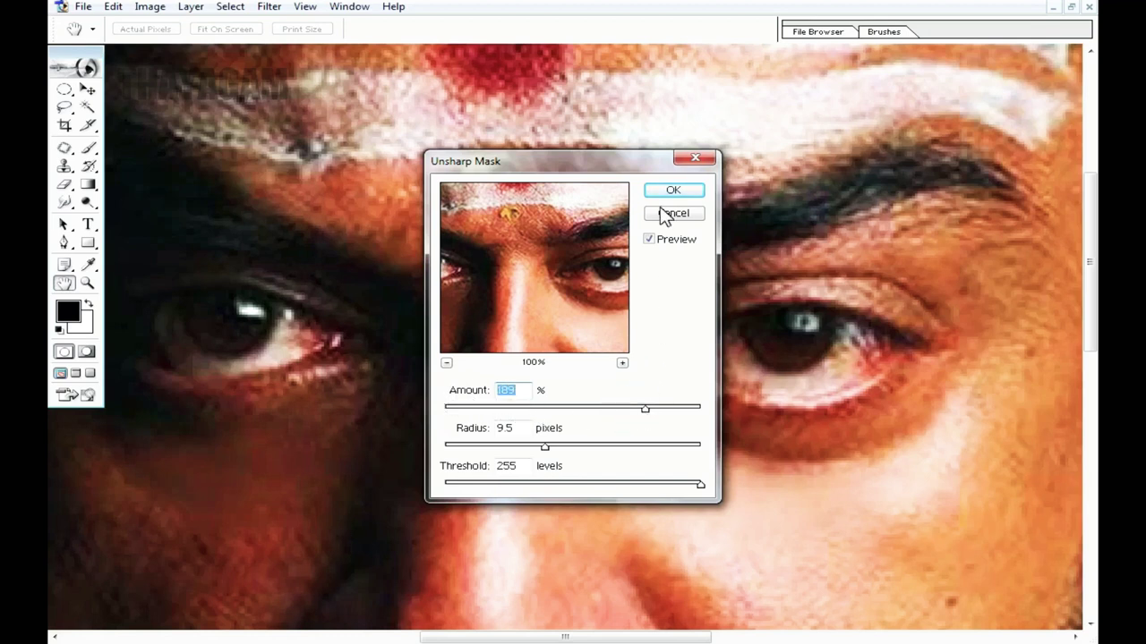
left_click(669, 213)
key("r")
scroll(663, 192, "down", 3)
Pick a yellow foreground colour and choose a 45 px soft brush.
scroll(660, 191, "down", 2)
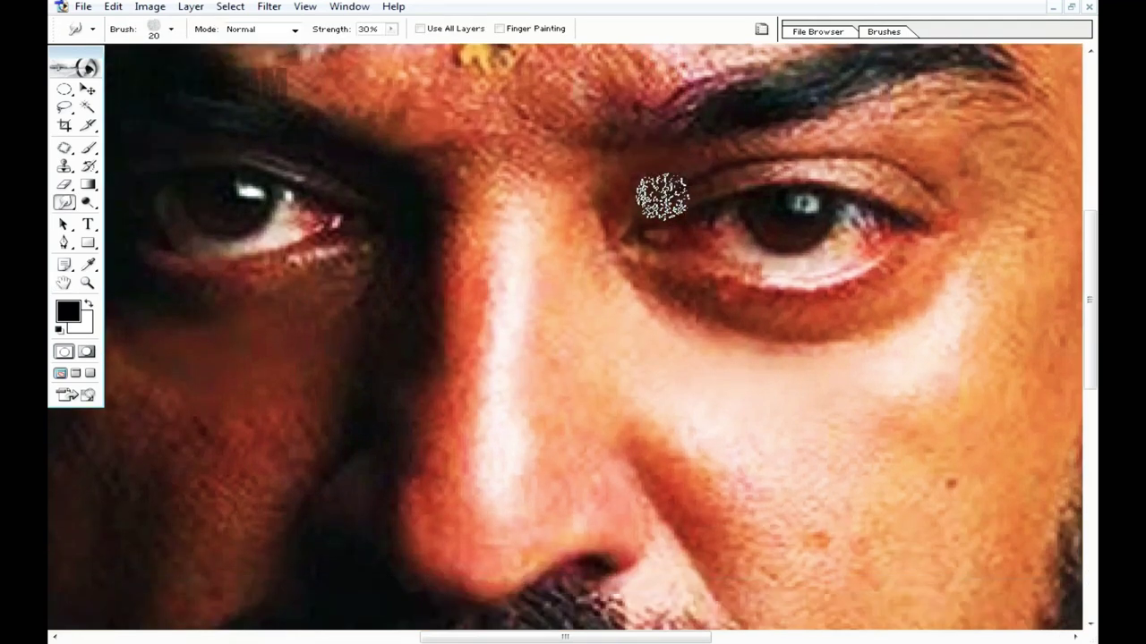
scroll(660, 191, "down", 2)
key("ctrl+minus")
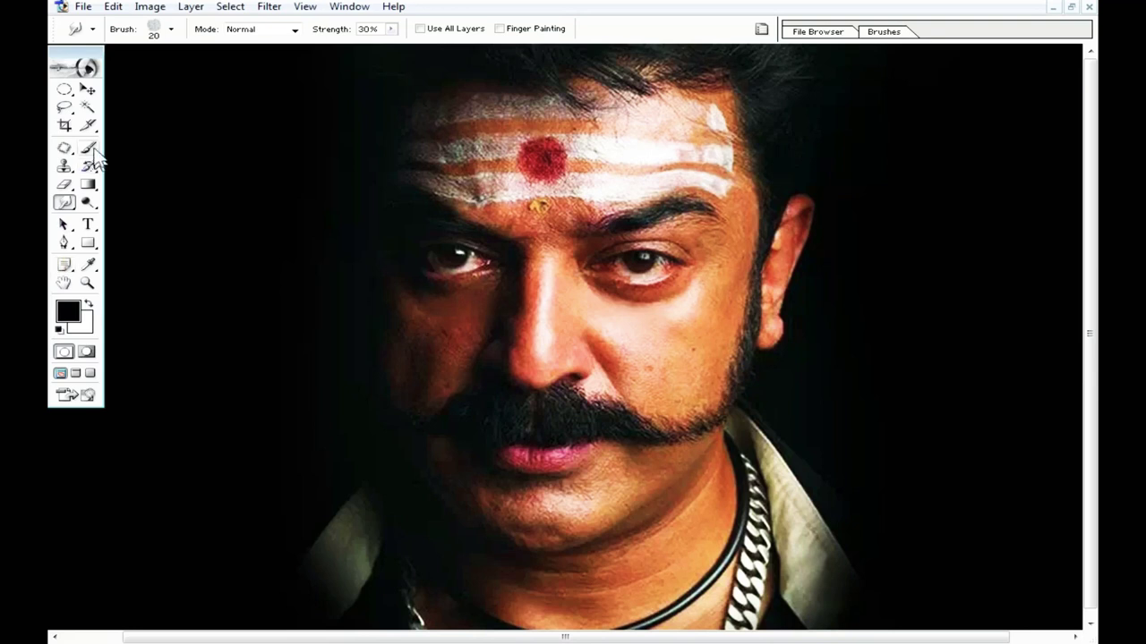
left_click(69, 312)
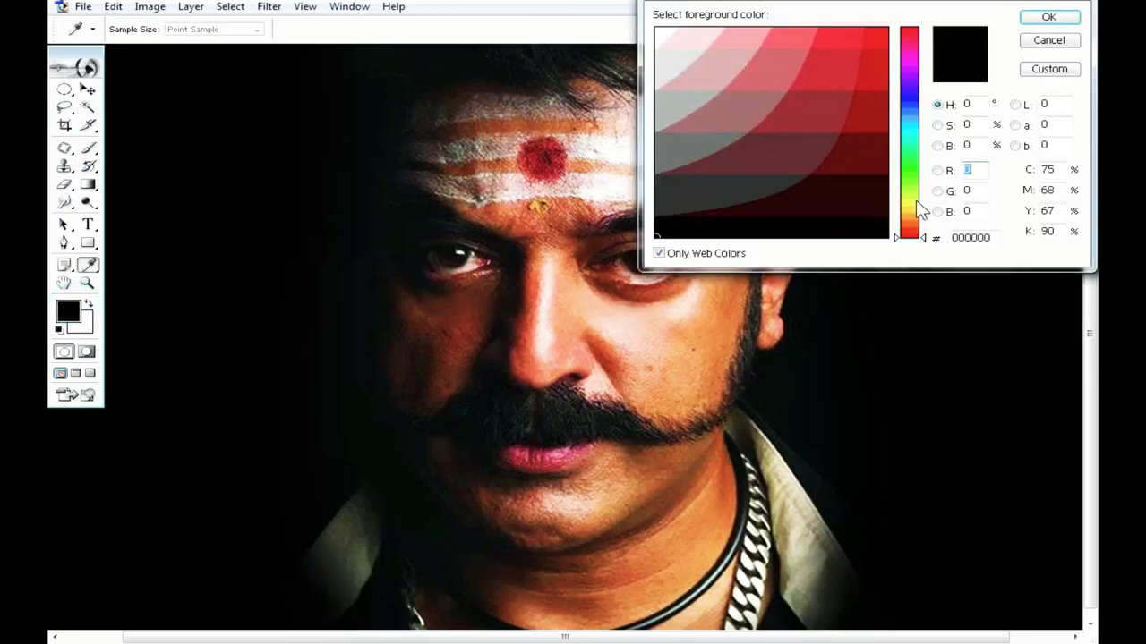
left_click_drag(909, 222, 909, 203)
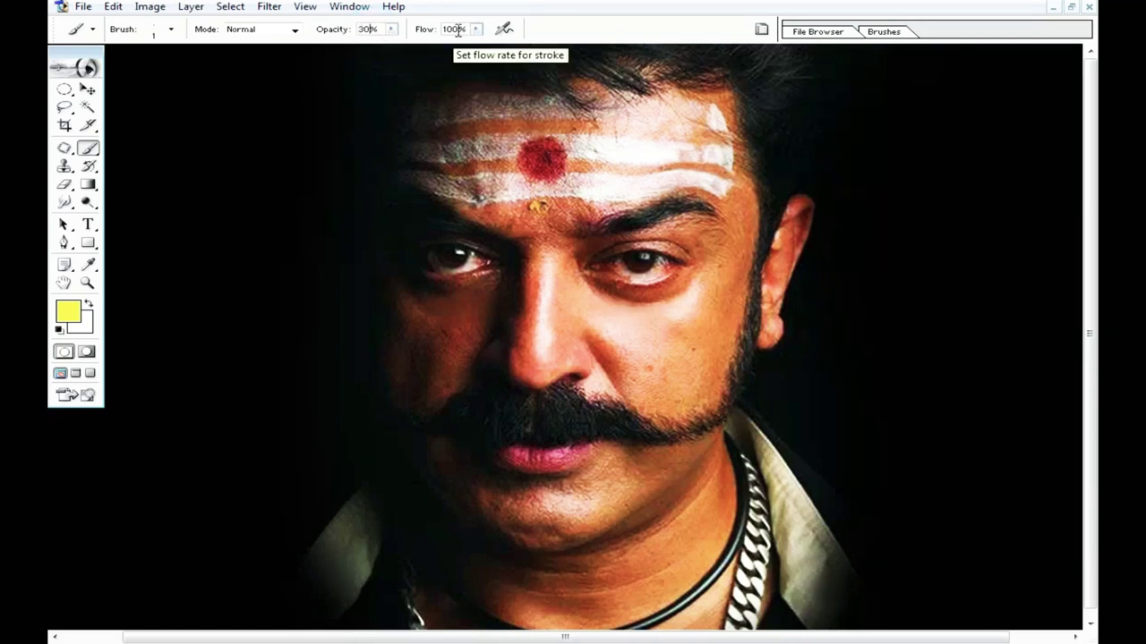
type("30")
left_click(171, 30)
double_click(199, 191)
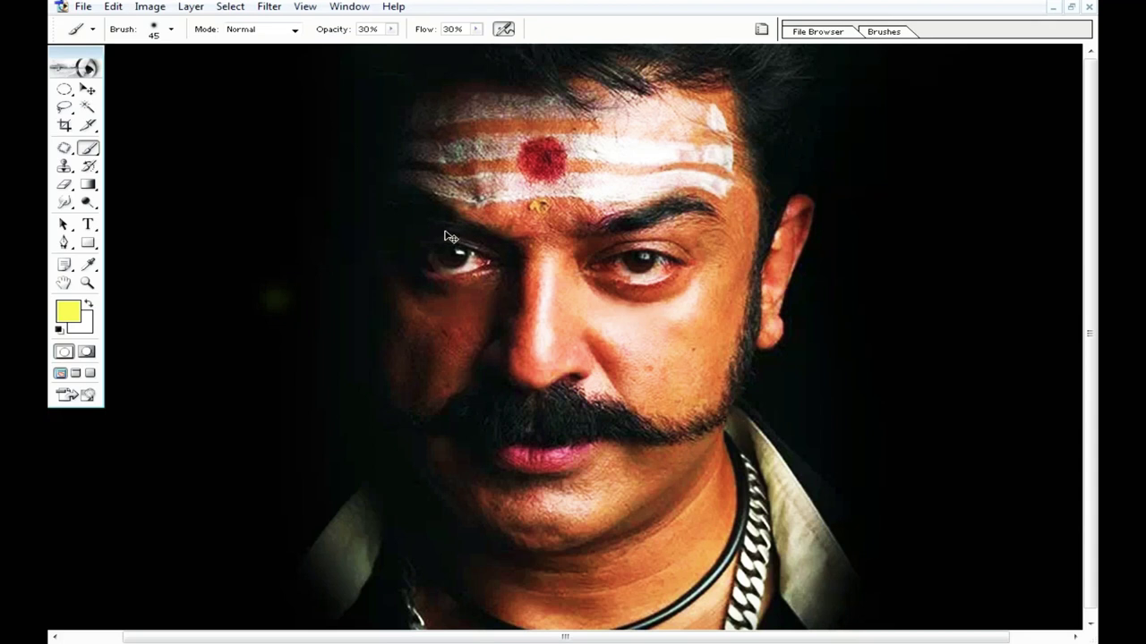
Set the foreground colour to golden yellow FFCC00 and confirm it.
key("ctrl+plus")
scroll(696, 254, "up", 2)
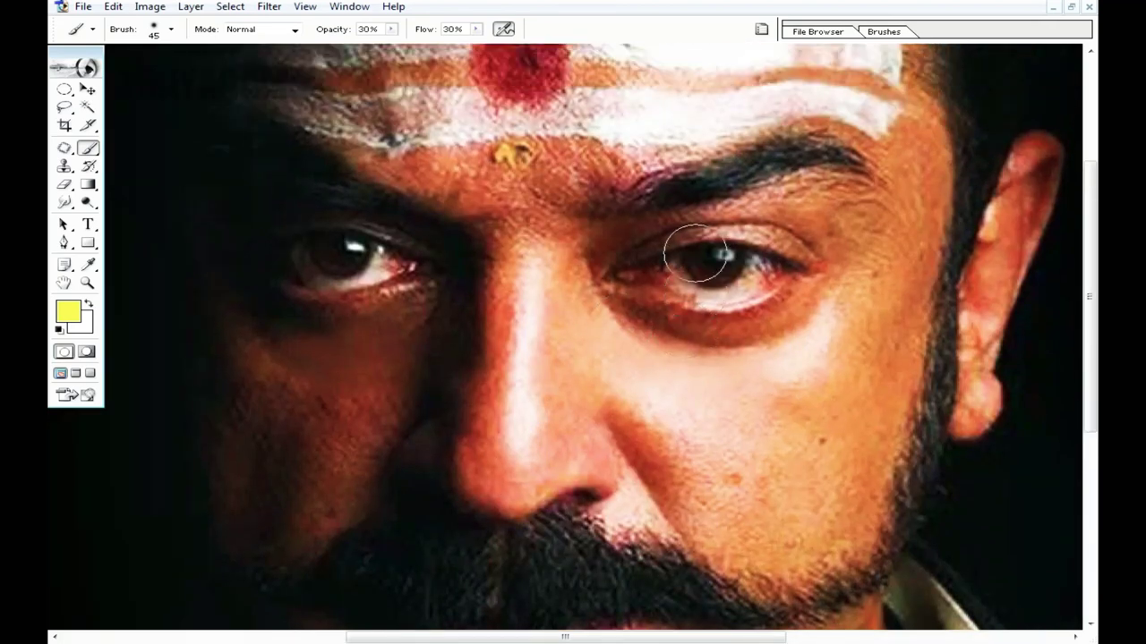
left_click(68, 311)
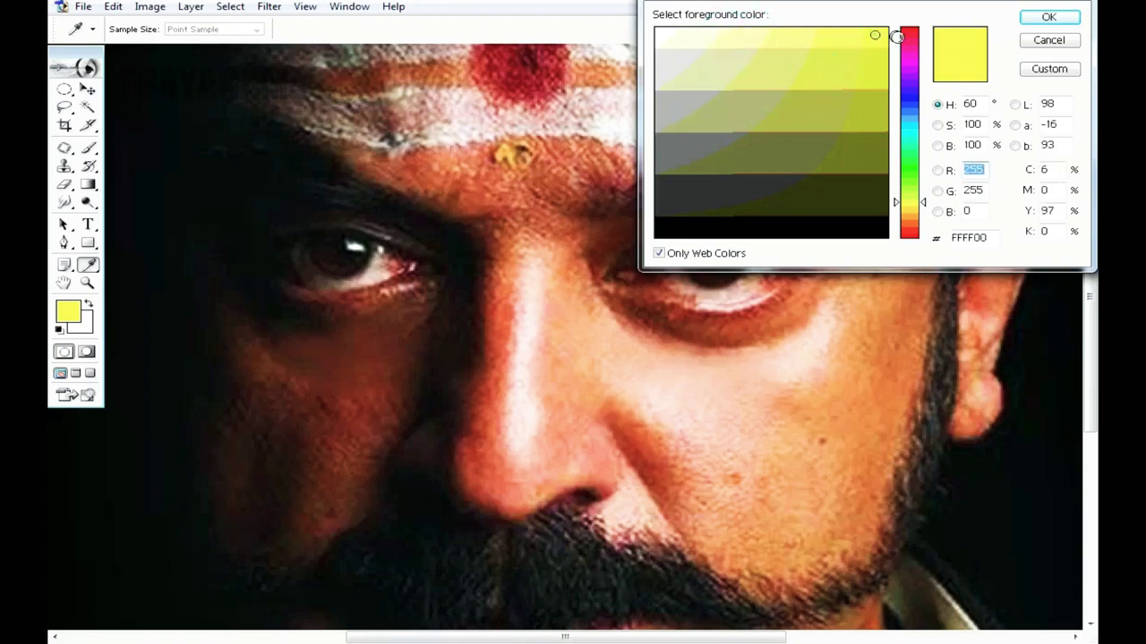
left_click(900, 206)
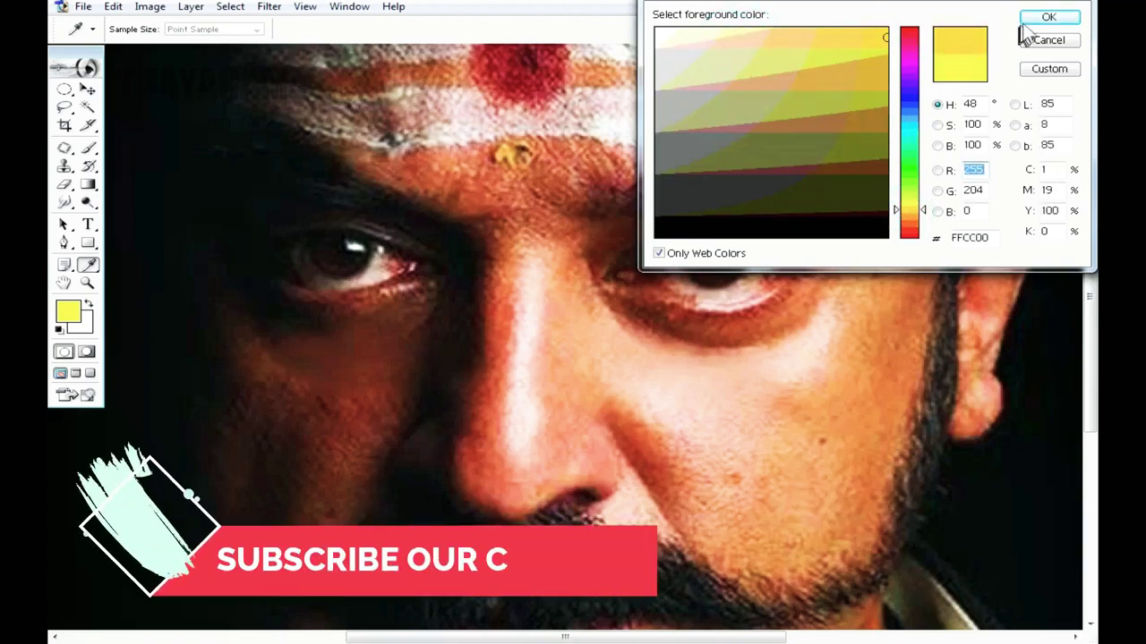
left_click(1049, 17)
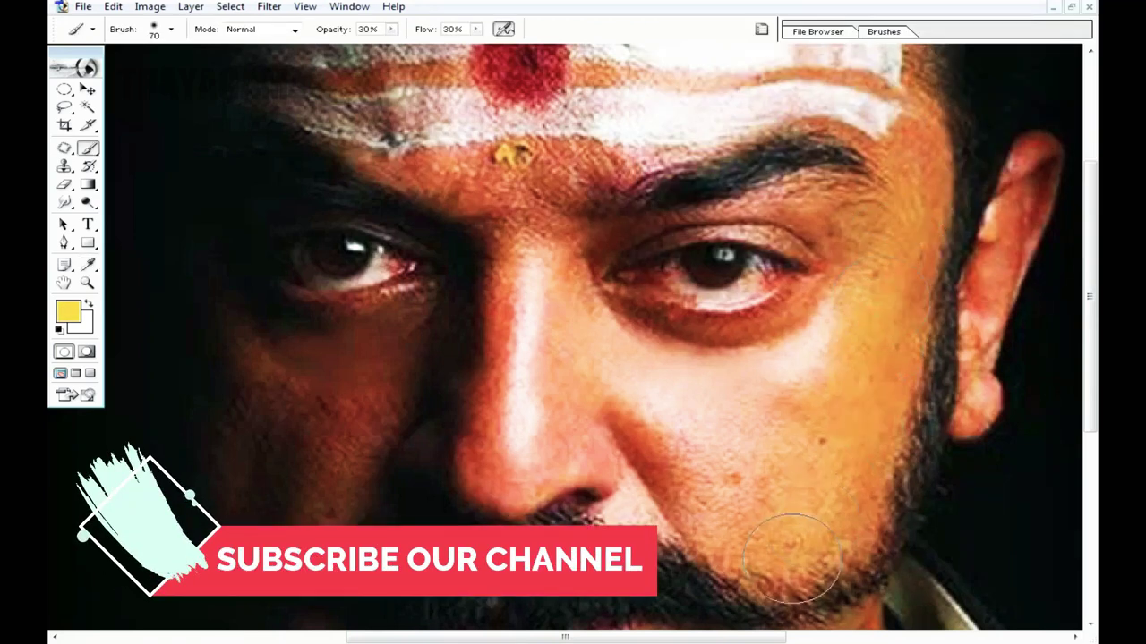
Set the foreground colour to magenta FF00DE with Only Web Colors unchecked.
scroll(799, 464, "down", 5)
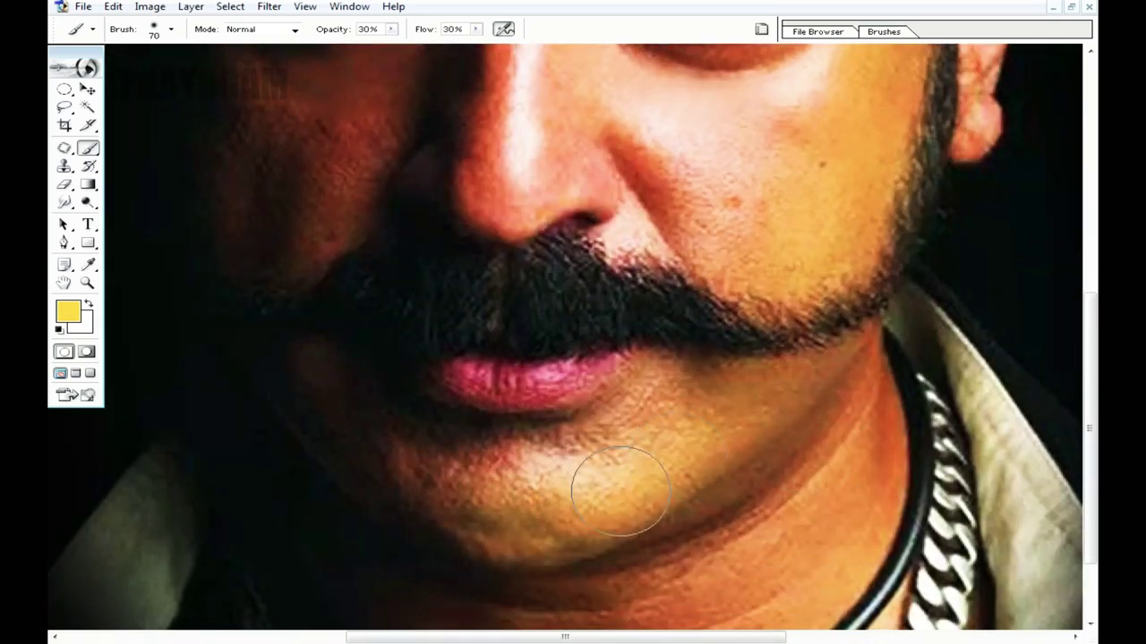
scroll(793, 345, "up", 2)
scroll(865, 346, "up", 3)
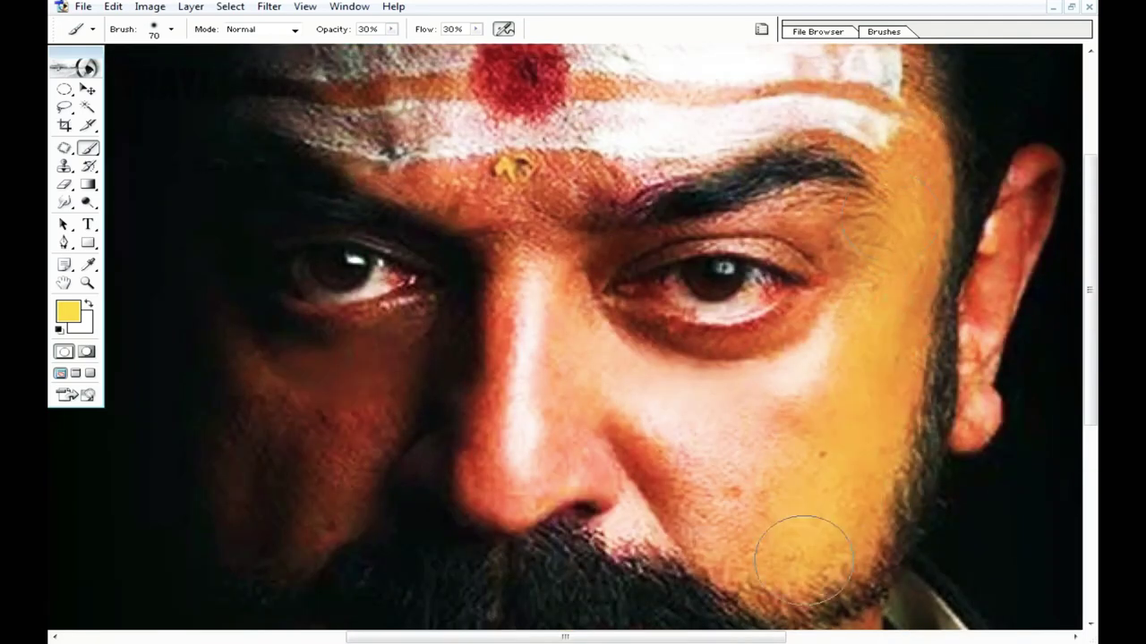
left_click(68, 311)
left_click(919, 48)
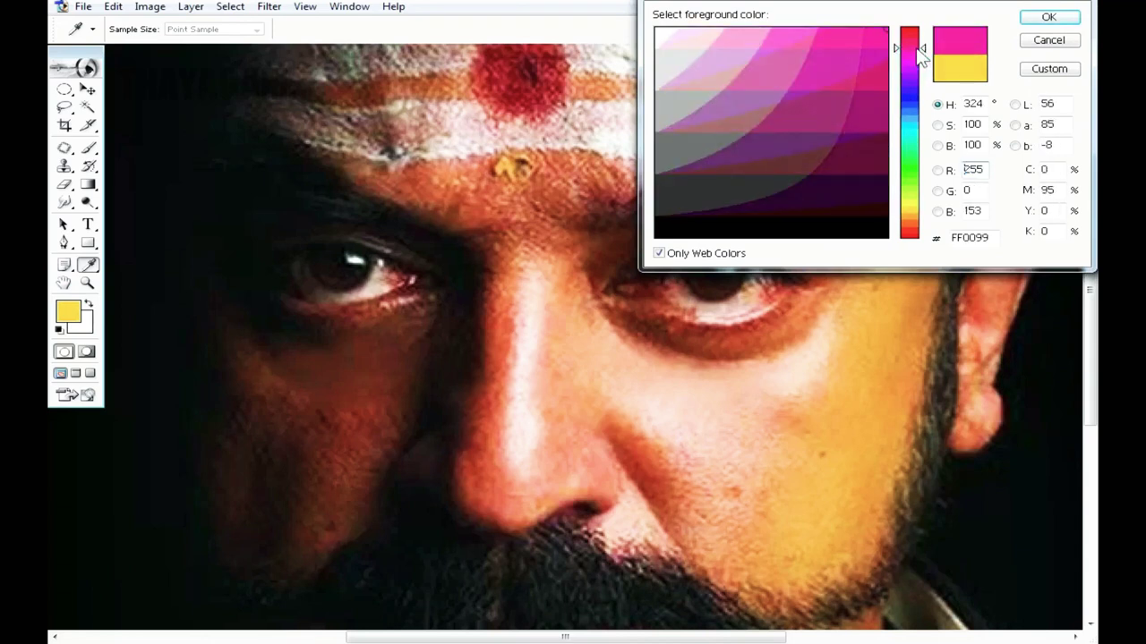
left_click(659, 253)
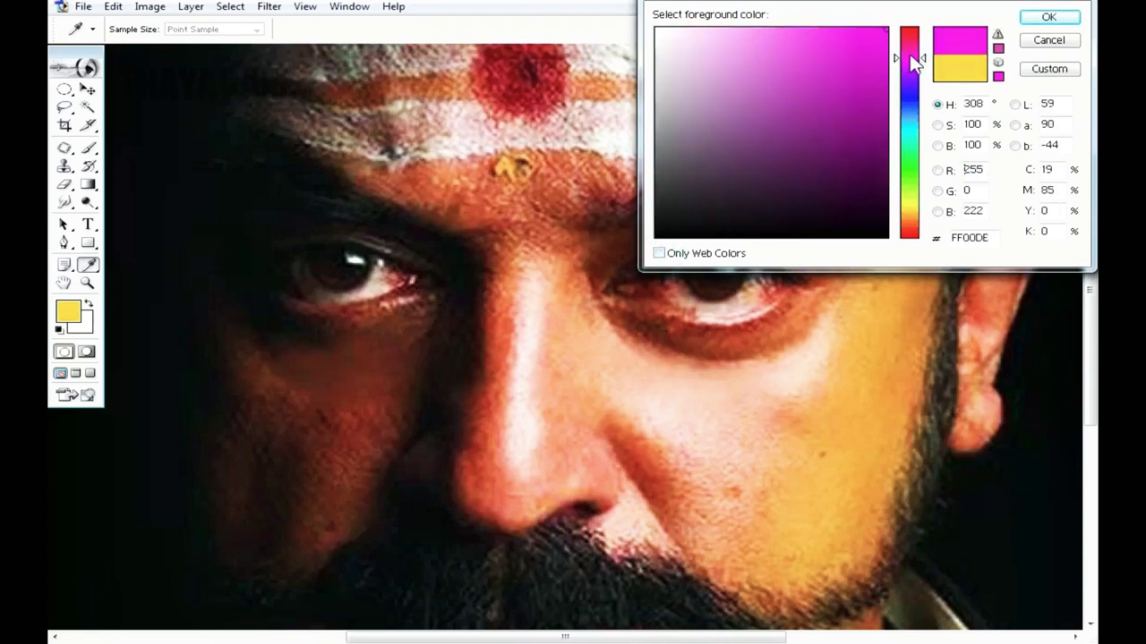
left_click(1046, 18)
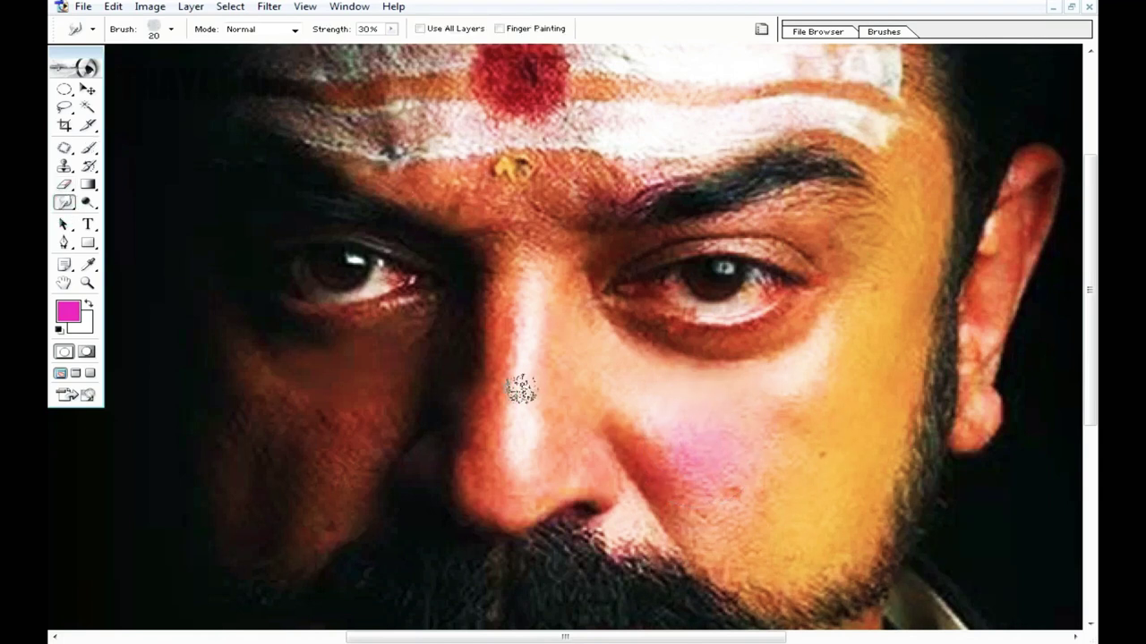
Zoom in closer on the cheek for the pink blush.
scroll(742, 358, "down", 4)
scroll(724, 332, "down", 1)
scroll(727, 338, "up", 3)
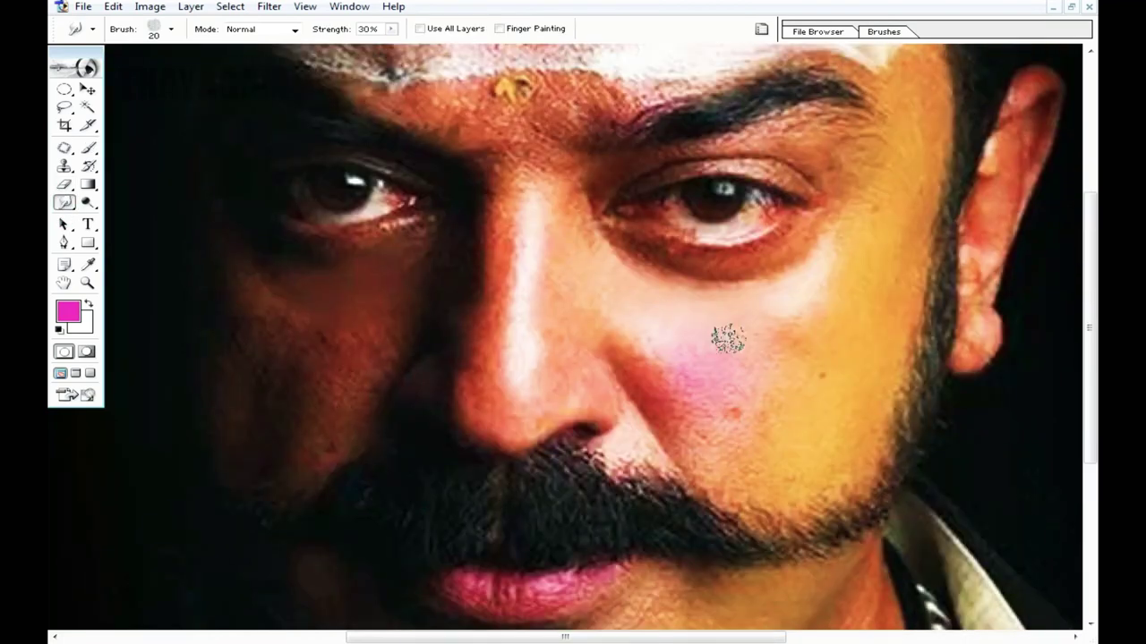
key("ctrl+plus")
scroll(606, 346, "down", 2)
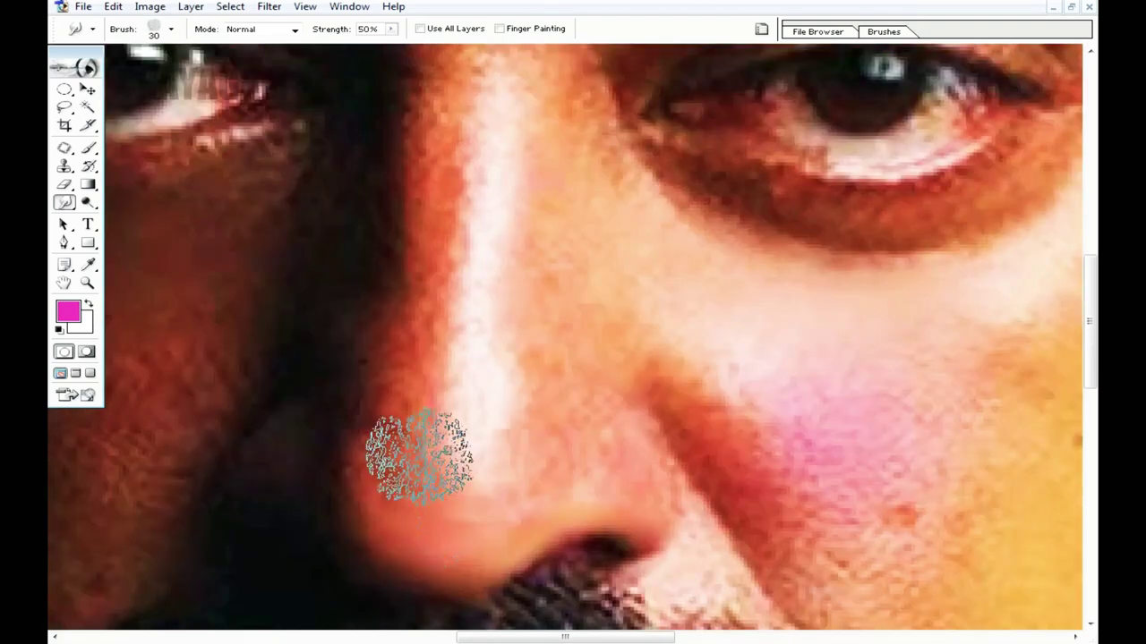
Lighten the nose bridge and under-eye skin with the Dodge tool at Midtones, 50% exposure.
left_click(98, 205)
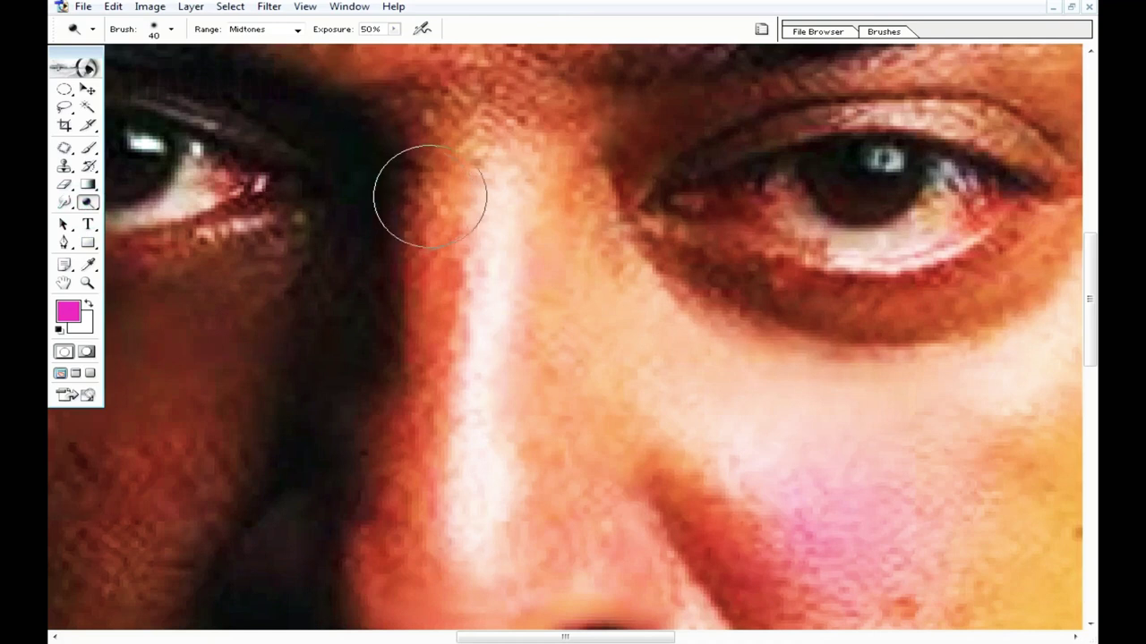
left_click_drag(484, 221, 514, 278)
left_click_drag(720, 336, 538, 263)
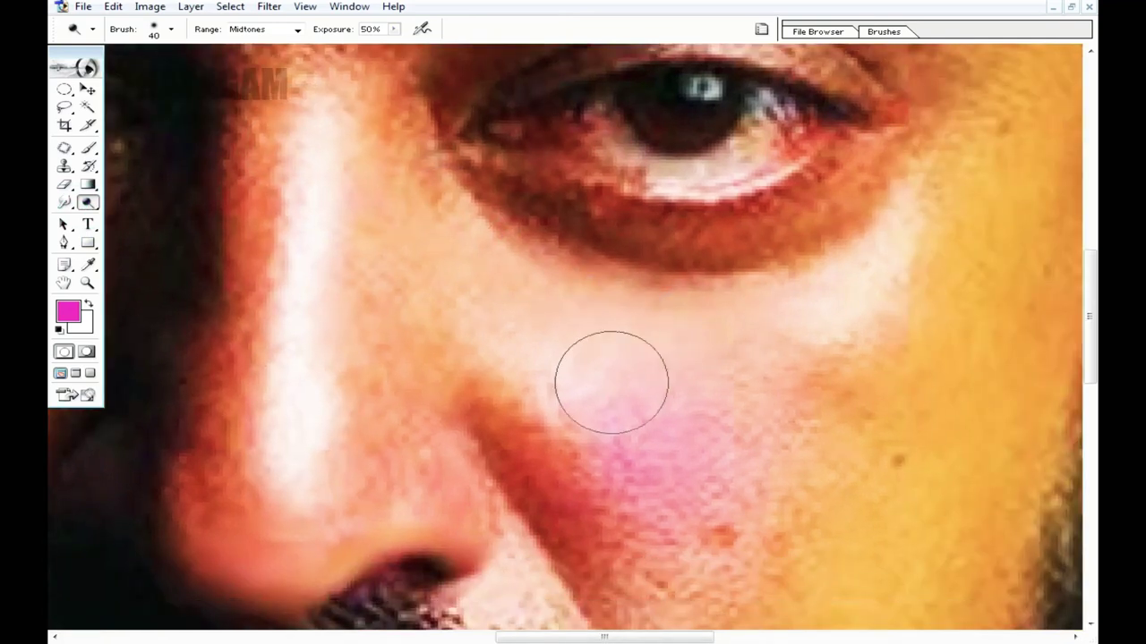
mouse_move(866, 343)
left_mouse_down()
mouse_move(629, 328)
mouse_move(511, 28)
left_mouse_up()
left_click_drag(704, 396, 717, 340)
mouse_move(654, 209)
left_mouse_down()
mouse_move(618, 192)
mouse_move(462, 185)
left_mouse_up()
Smudge the nose tip, then shrink the brush and lower smudge strength to 30%.
left_click(64, 204)
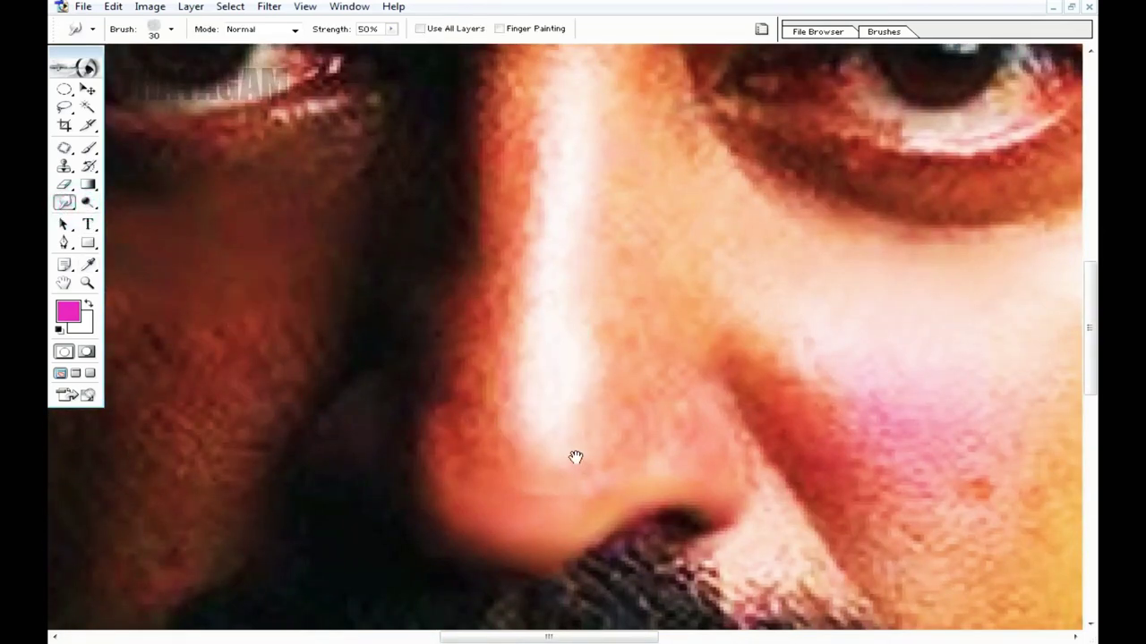
left_click_drag(576, 456, 588, 465)
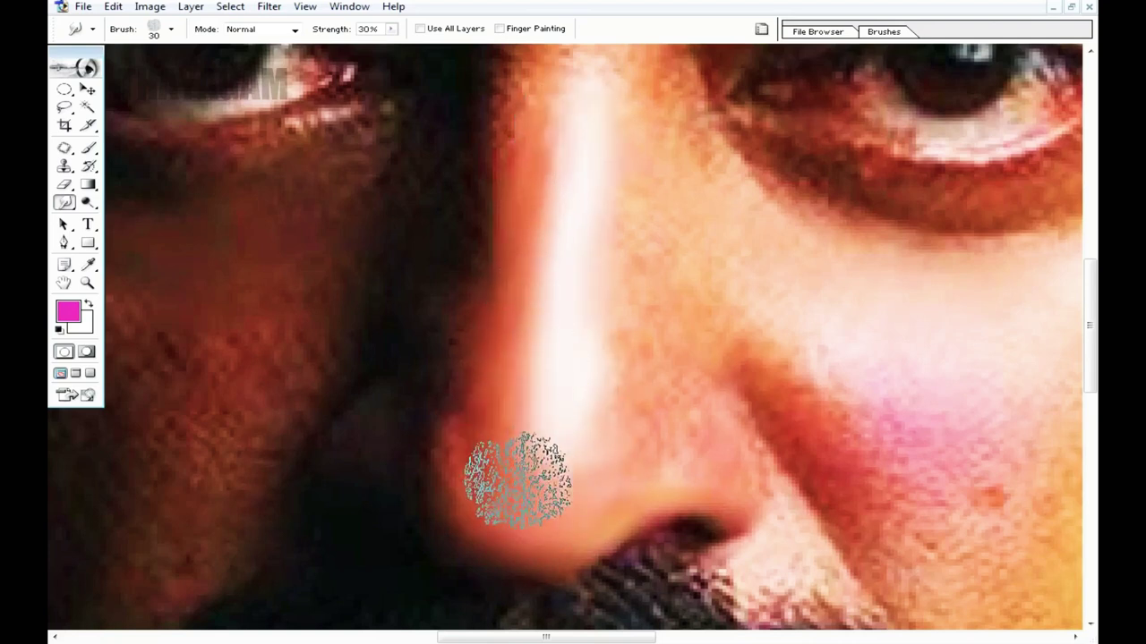
key("ctrl+plus")
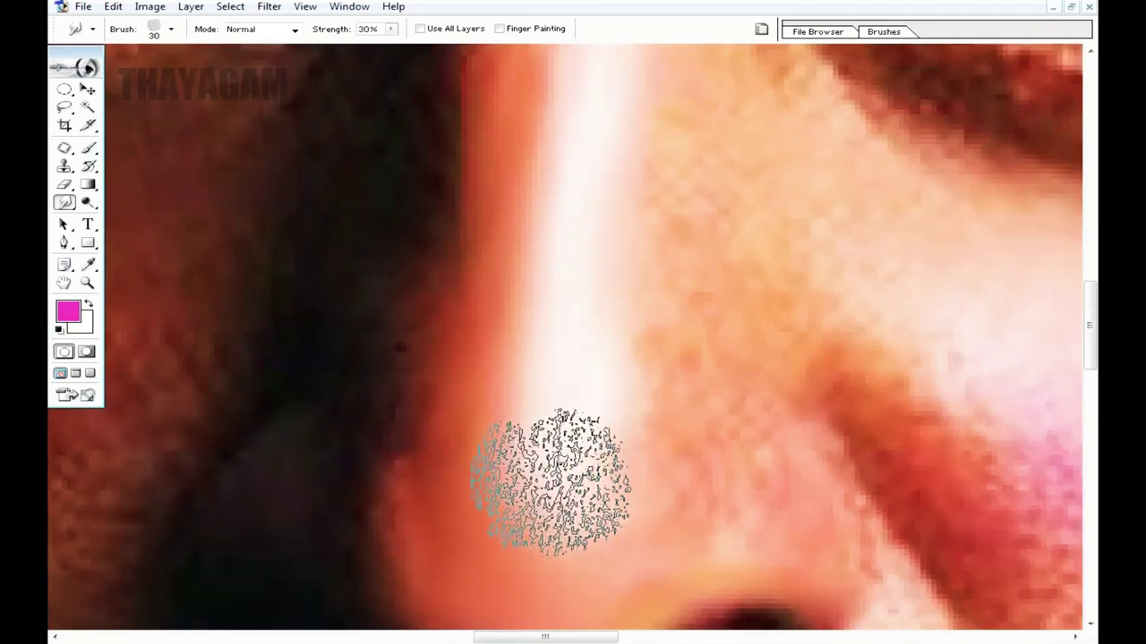
key("ctrl+plus")
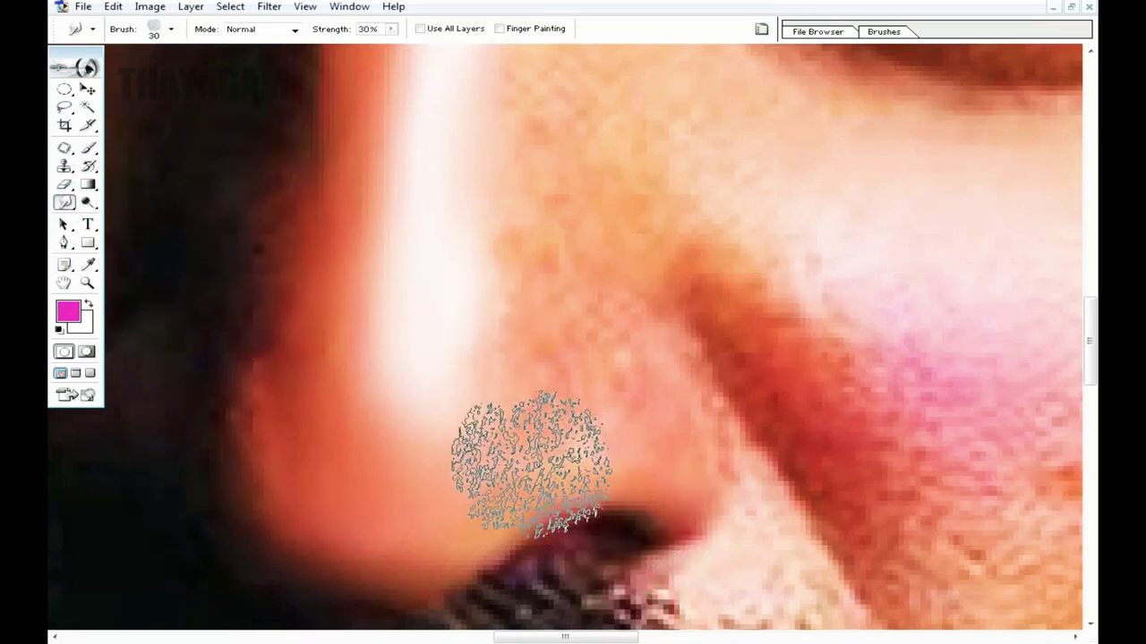
key("bracketleft")
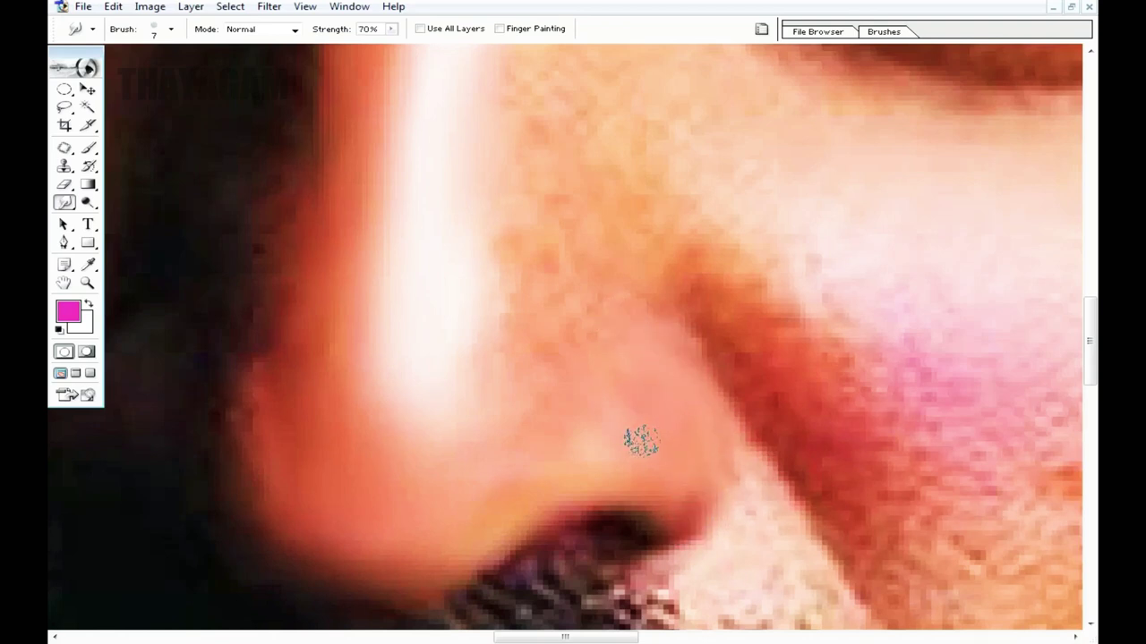
key("3")
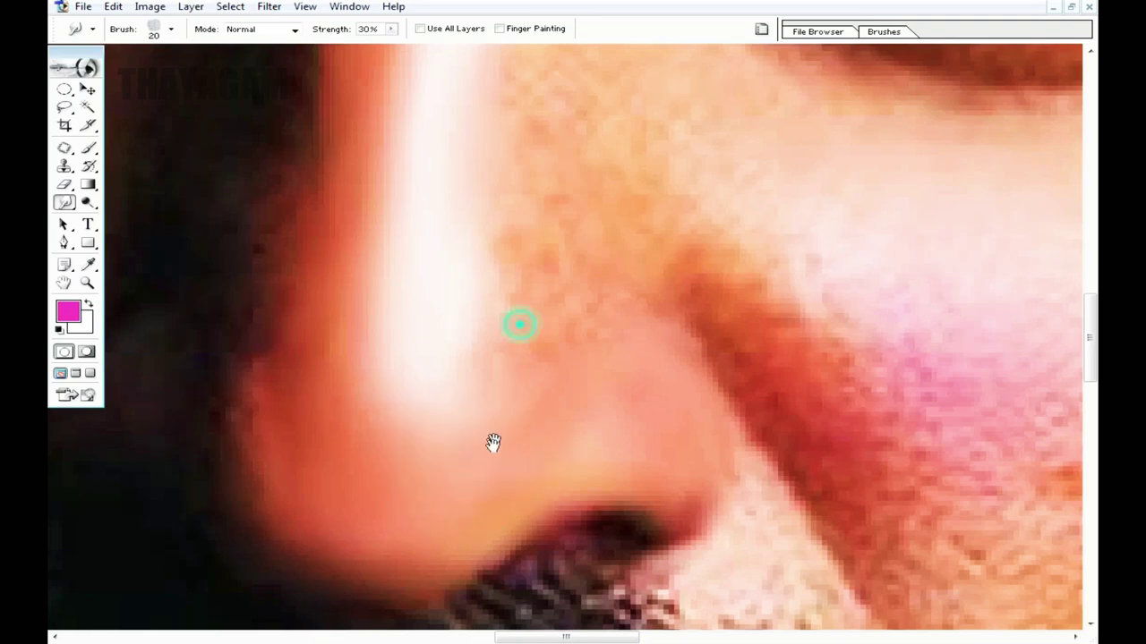
Bring the area beside the nose and the nostril into view.
scroll(493, 442, "up", 3)
scroll(488, 385, "up", 2)
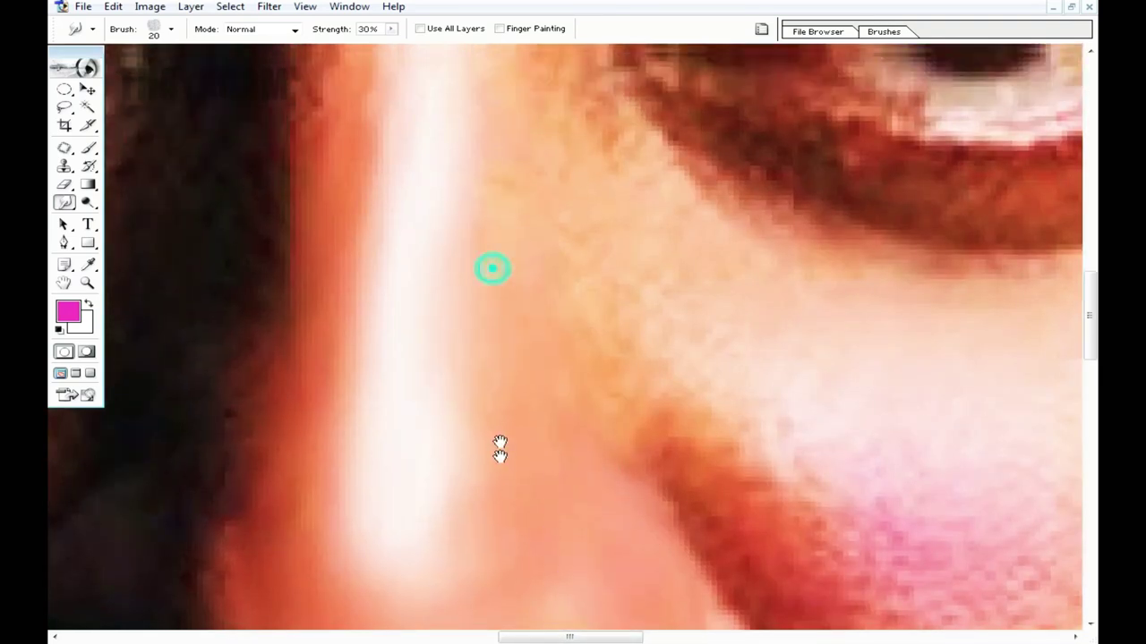
scroll(499, 448, "up", 3)
scroll(472, 363, "up", 3)
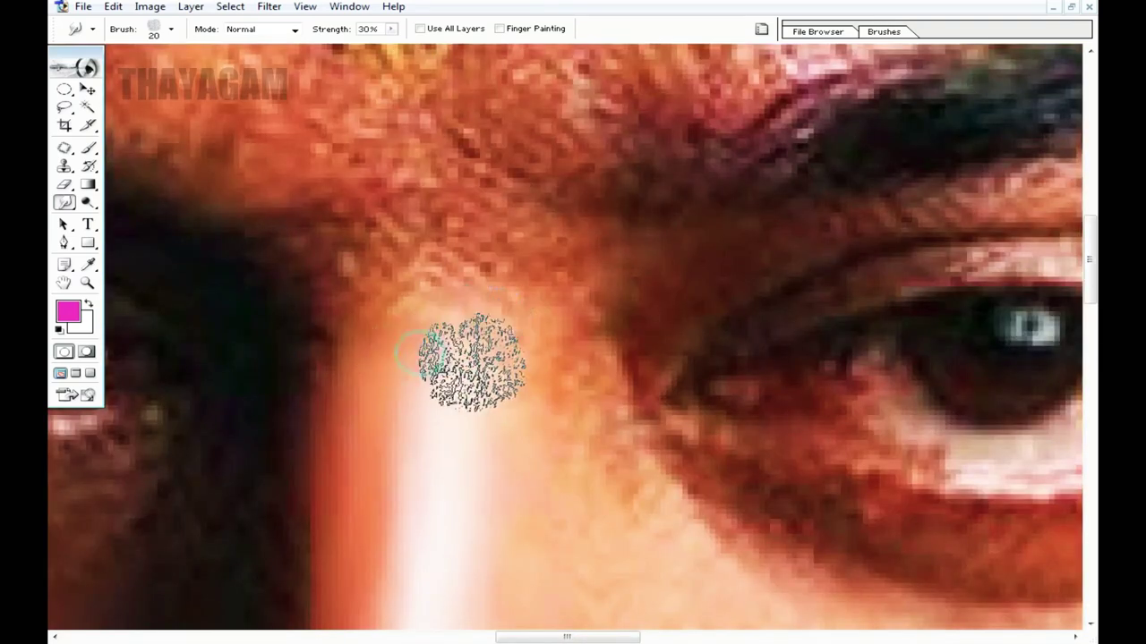
scroll(568, 444, "down", 4)
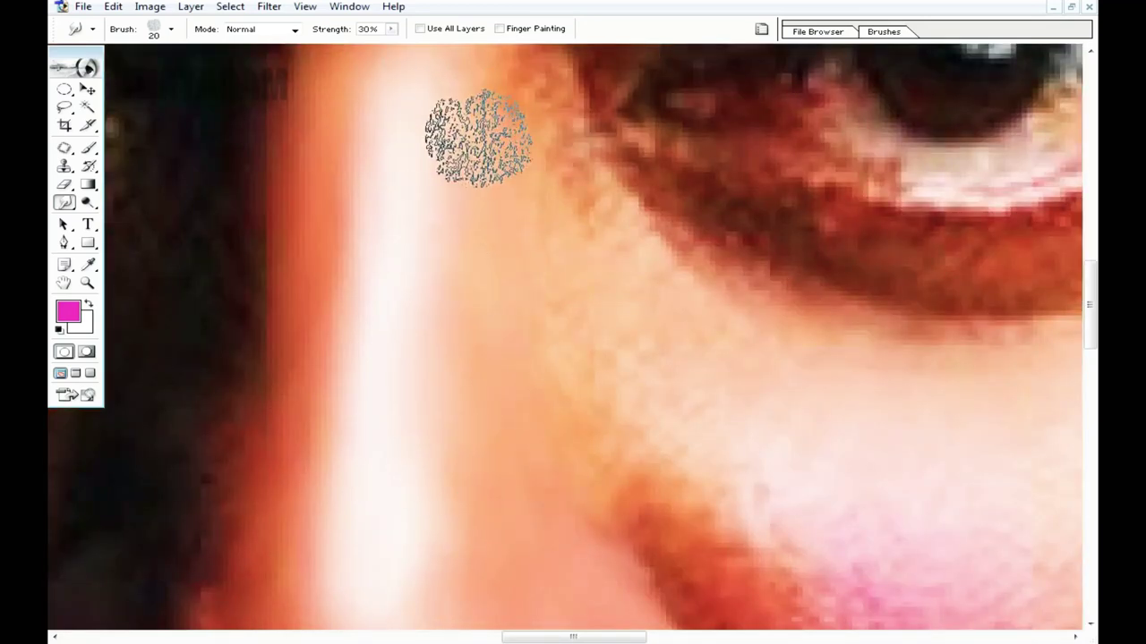
scroll(457, 268, "down", 3)
left_click_drag(434, 388, 662, 389)
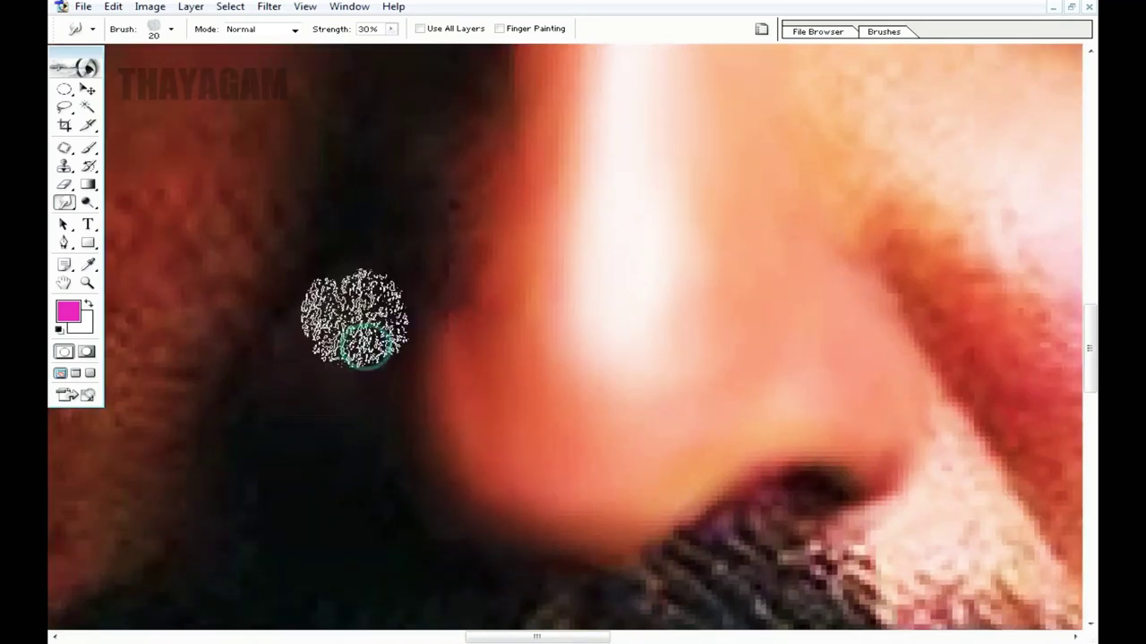
scroll(537, 313, "down", 3)
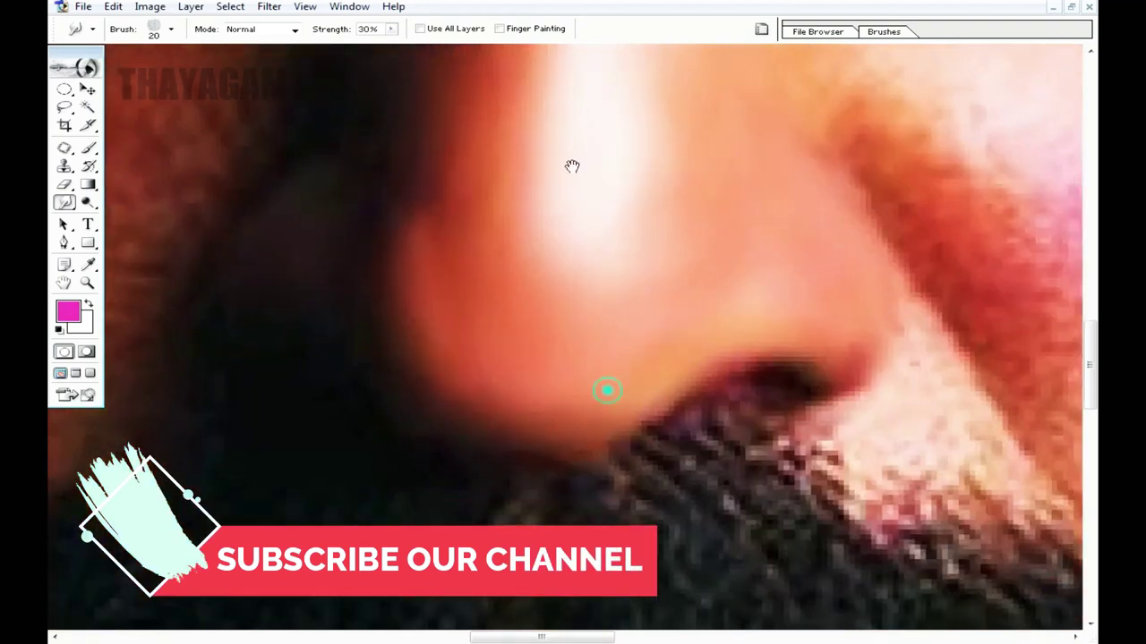
scroll(626, 295, "right", 3)
left_click_drag(656, 380, 631, 461)
Shrink the brush to 10 px and smooth along the nasal crease.
key("[")
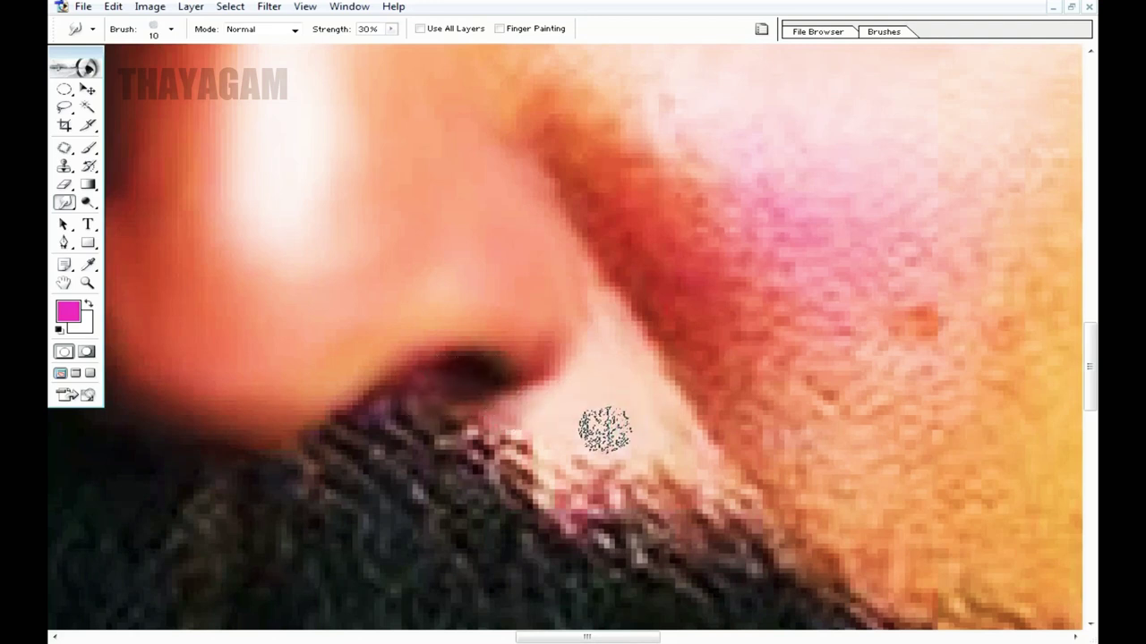
scroll(713, 310, "up", 2)
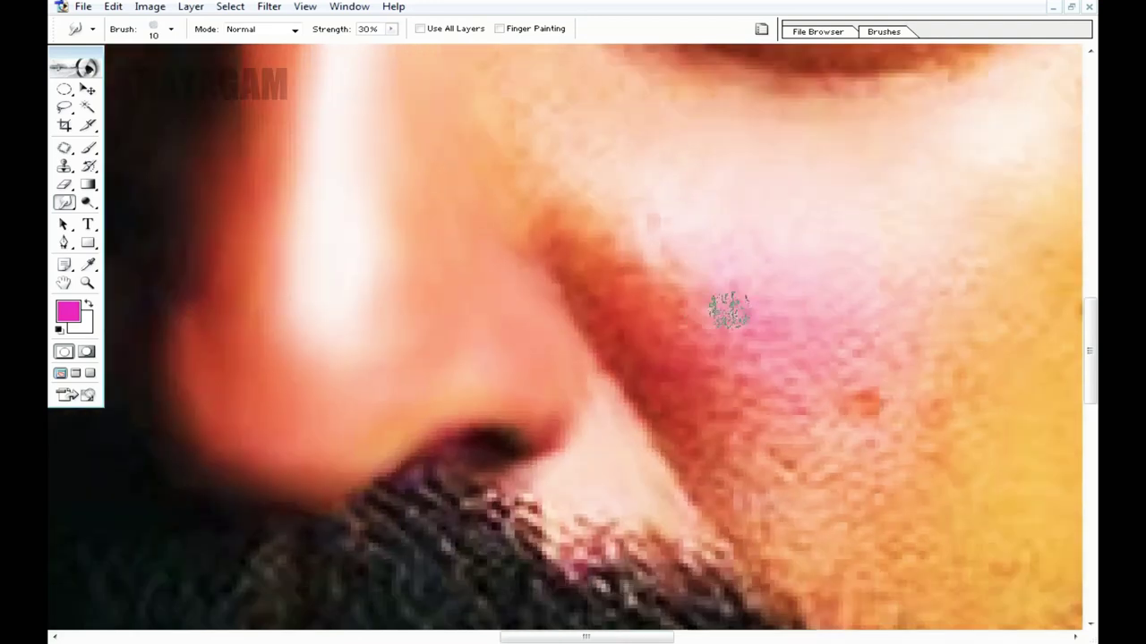
mouse_move(673, 350)
left_mouse_down()
mouse_move(560, 147)
mouse_move(801, 501)
left_mouse_up()
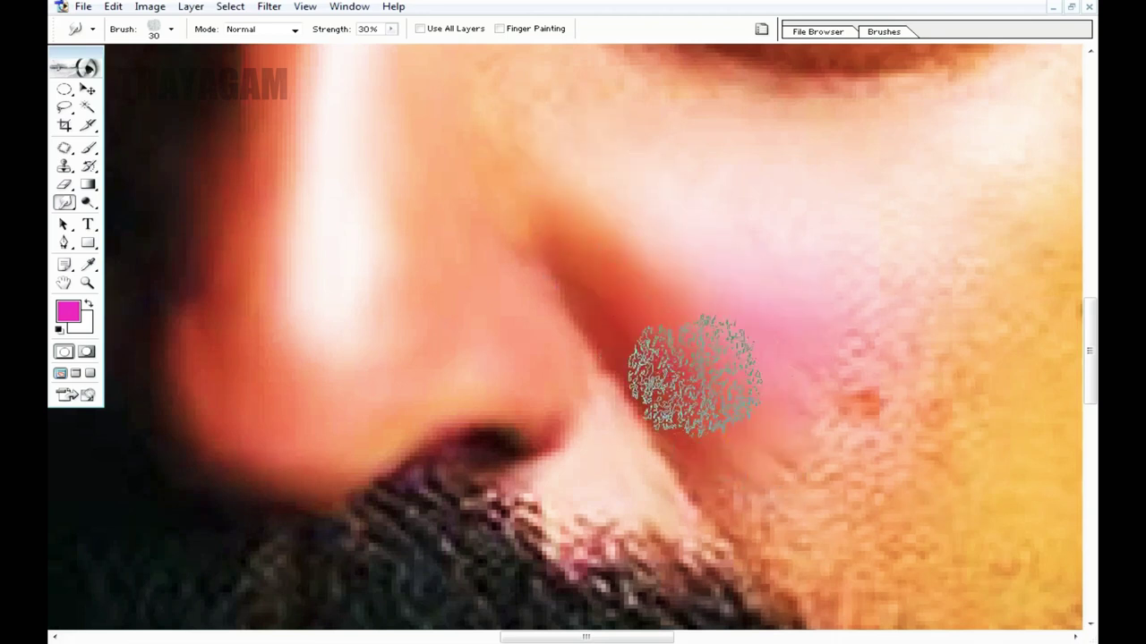
scroll(806, 448, "up", 2)
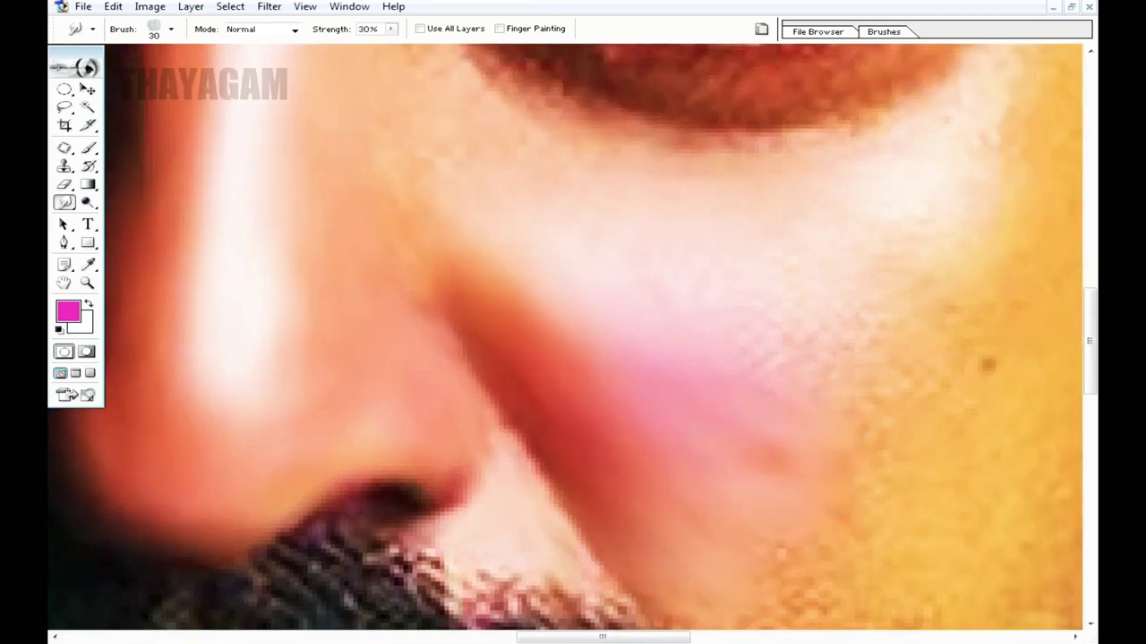
mouse_move(771, 440)
left_mouse_down()
mouse_move(686, 422)
mouse_move(672, 532)
mouse_move(703, 590)
left_mouse_up()
Smooth the speckled skin on the upper cheek near the eye.
left_click_drag(632, 448, 766, 627)
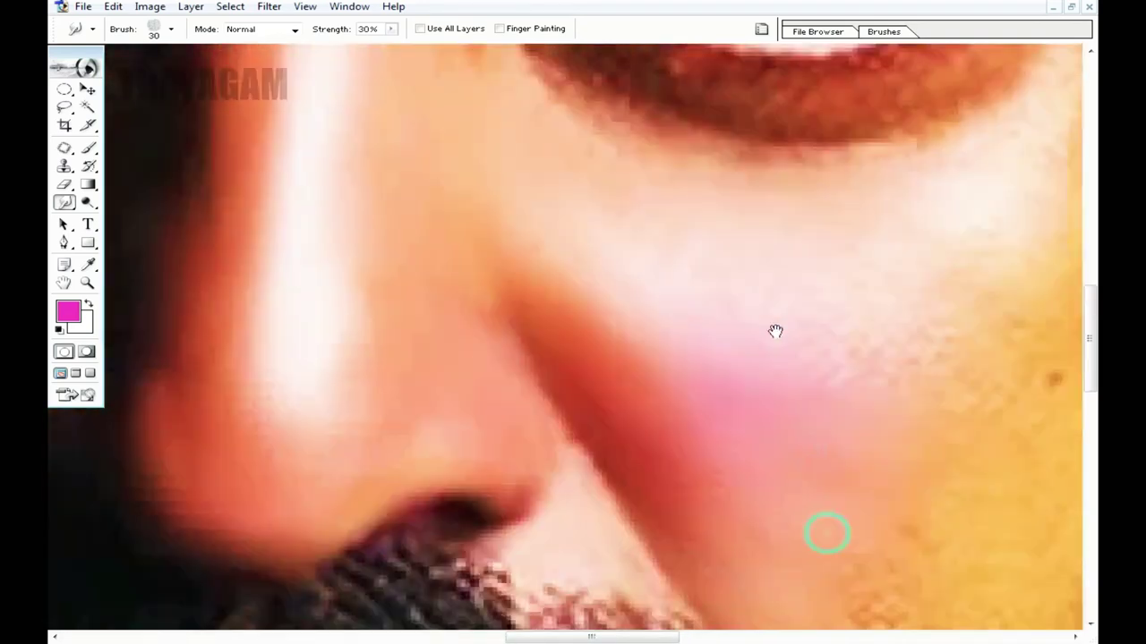
left_click_drag(824, 532, 612, 420)
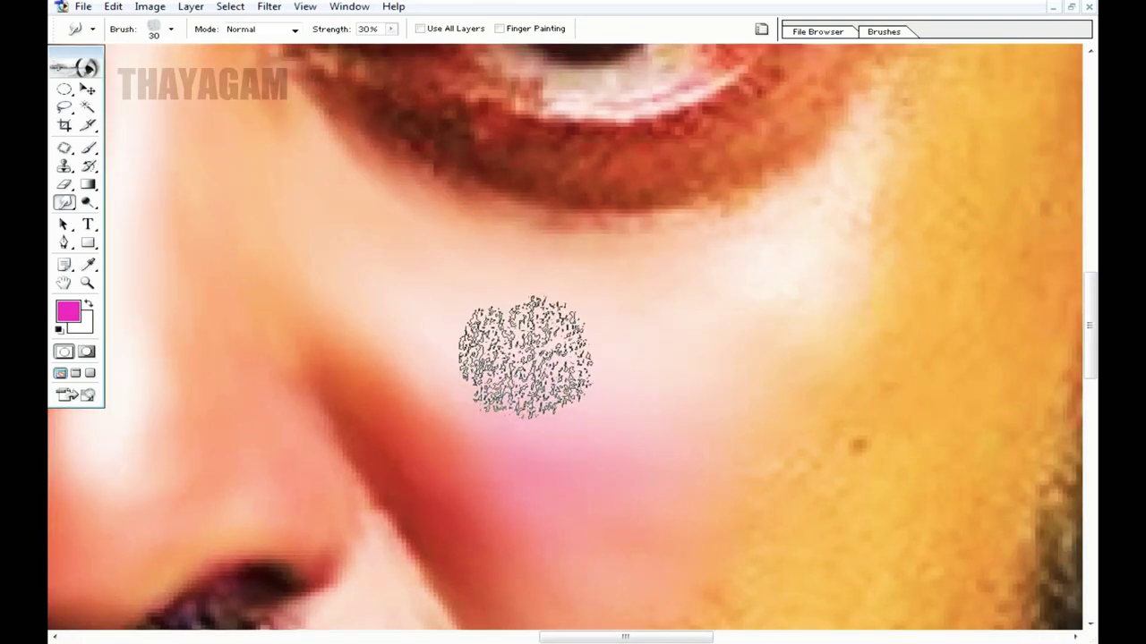
left_click_drag(814, 397, 675, 266)
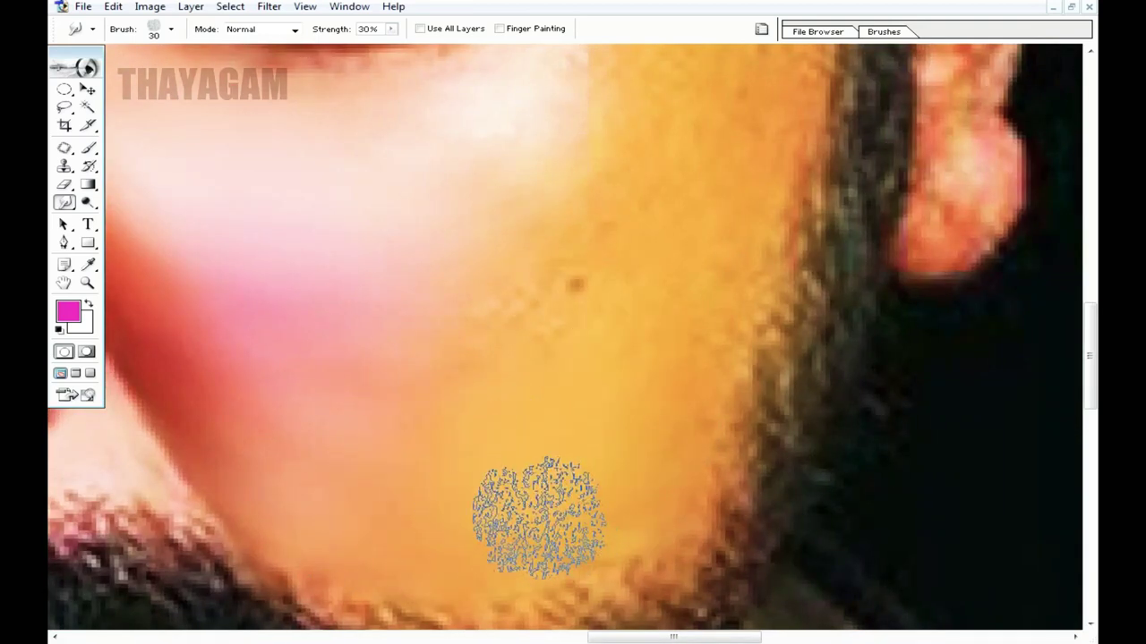
scroll(617, 425, "up", 3)
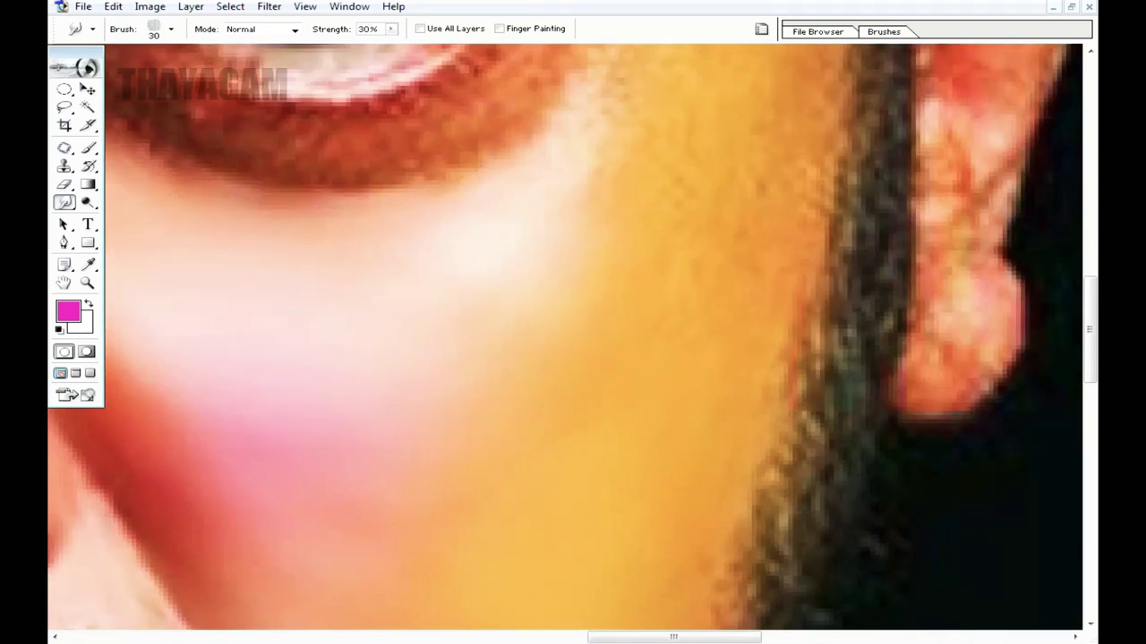
scroll(537, 256, "up", 2)
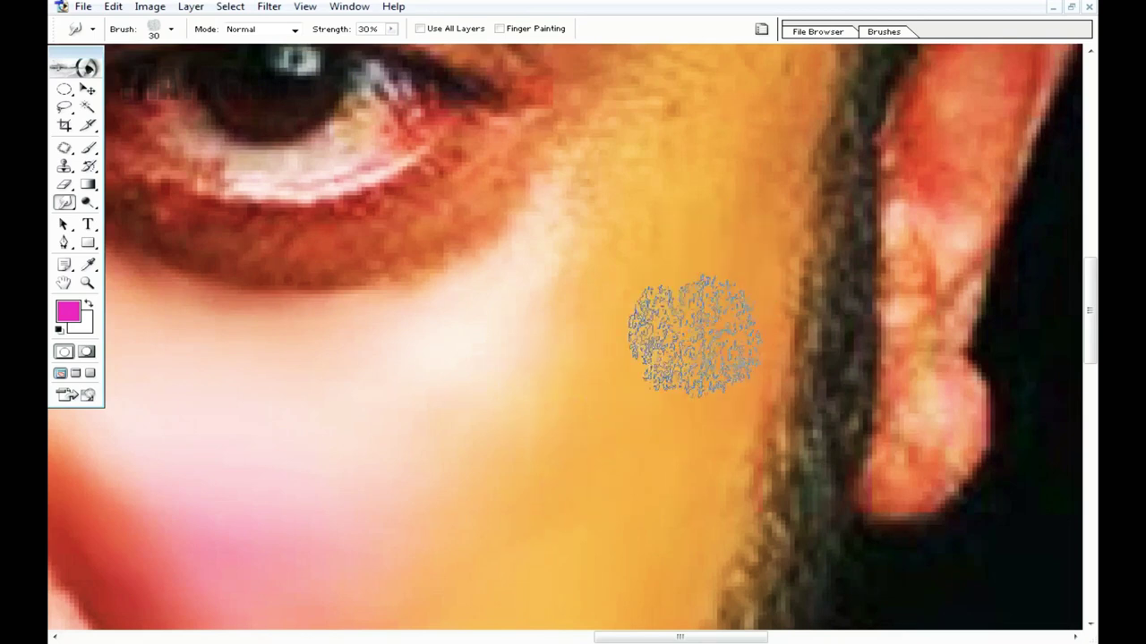
scroll(593, 332, "up", 3)
mouse_move(626, 274)
left_mouse_down()
mouse_move(635, 443)
mouse_move(713, 280)
left_mouse_up()
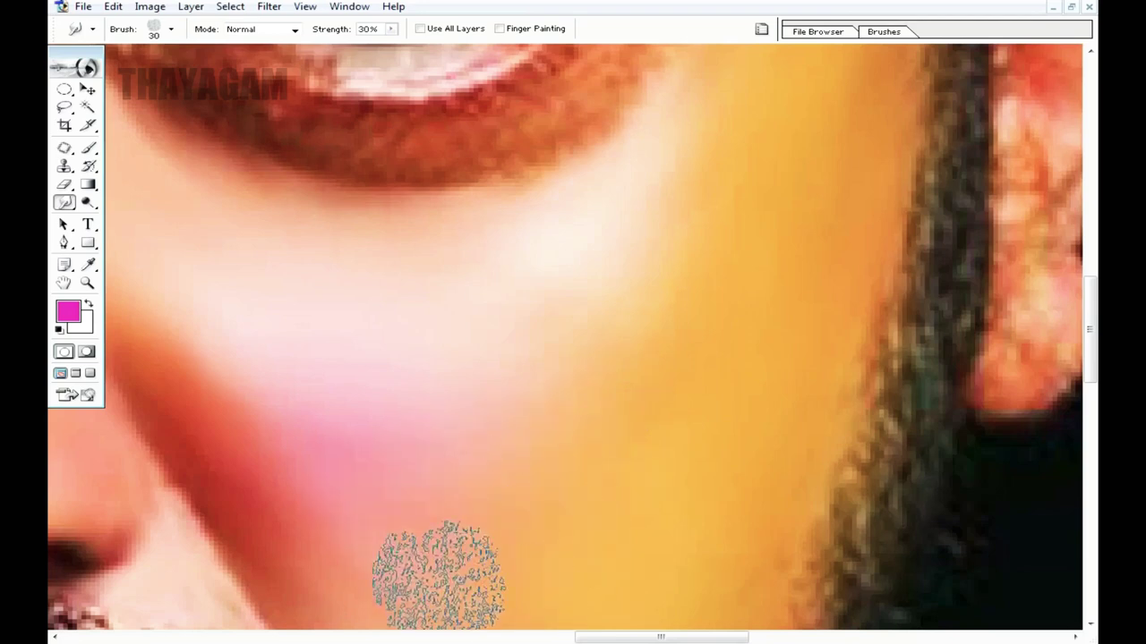
Smooth the lower cheek and the skin below the eye with a smaller brush.
left_click_drag(409, 562, 478, 409)
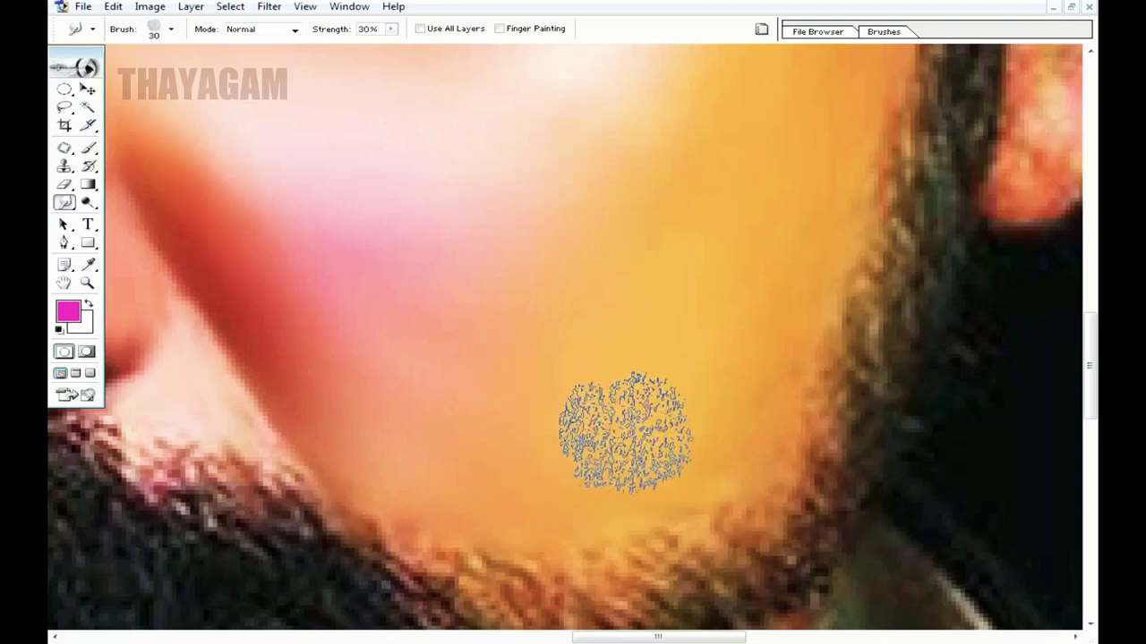
scroll(560, 269, "up", 3)
scroll(492, 278, "up", 3)
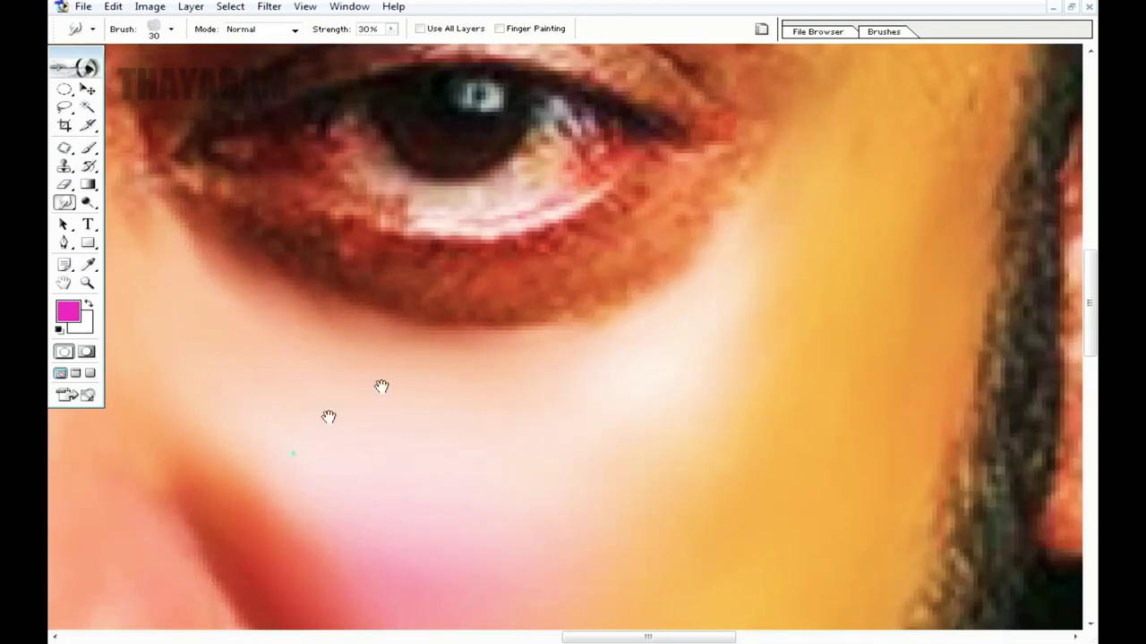
left_click(382, 385, "ctrl")
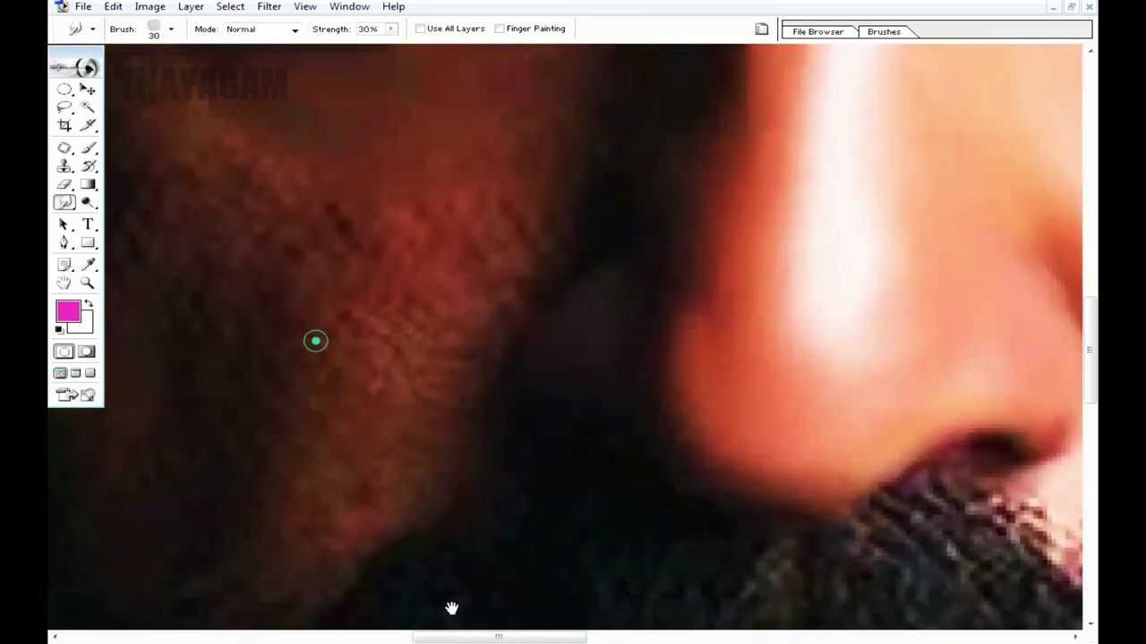
mouse_move(314, 341)
left_mouse_down()
mouse_move(616, 427)
mouse_move(670, 358)
left_mouse_up()
key("bracketleft")
key("bracketleft")
scroll(784, 536, "up", 2)
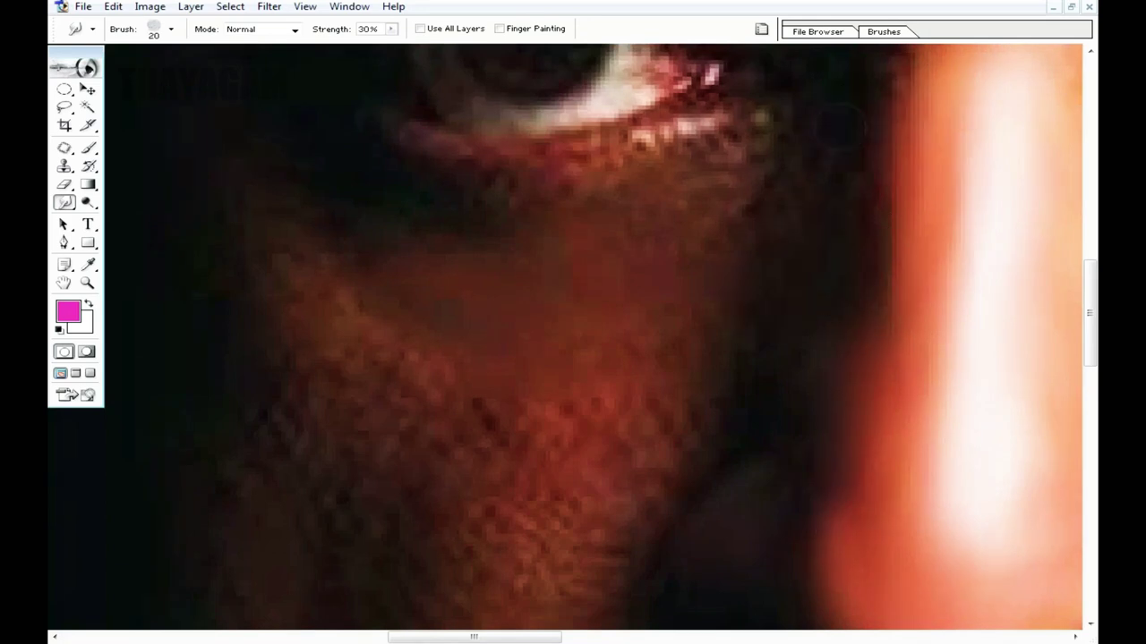
Enlarge the smudge brush to 40 px and zoom out to the whole portrait.
key("bracketright")
key("bracketright")
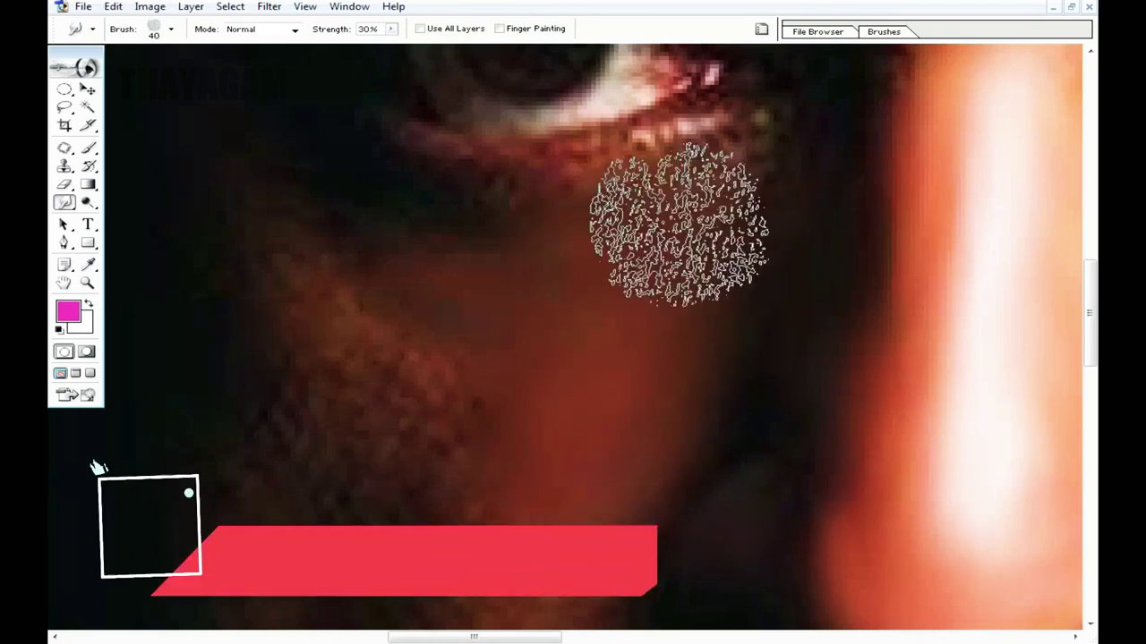
scroll(677, 224, "down", 5)
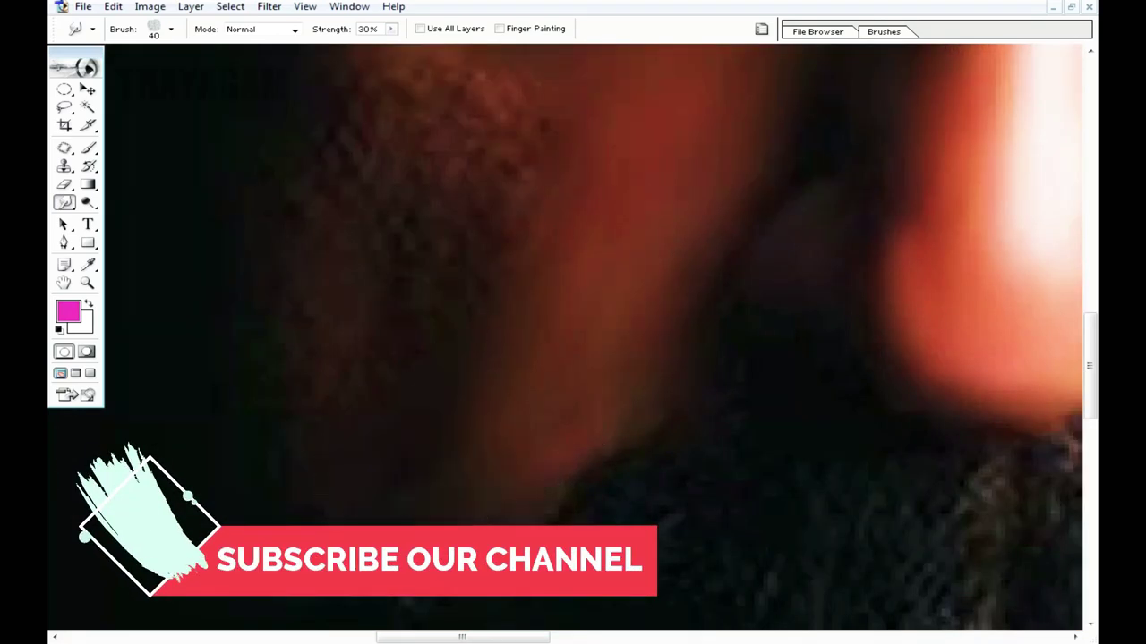
scroll(547, 443, "up", 3)
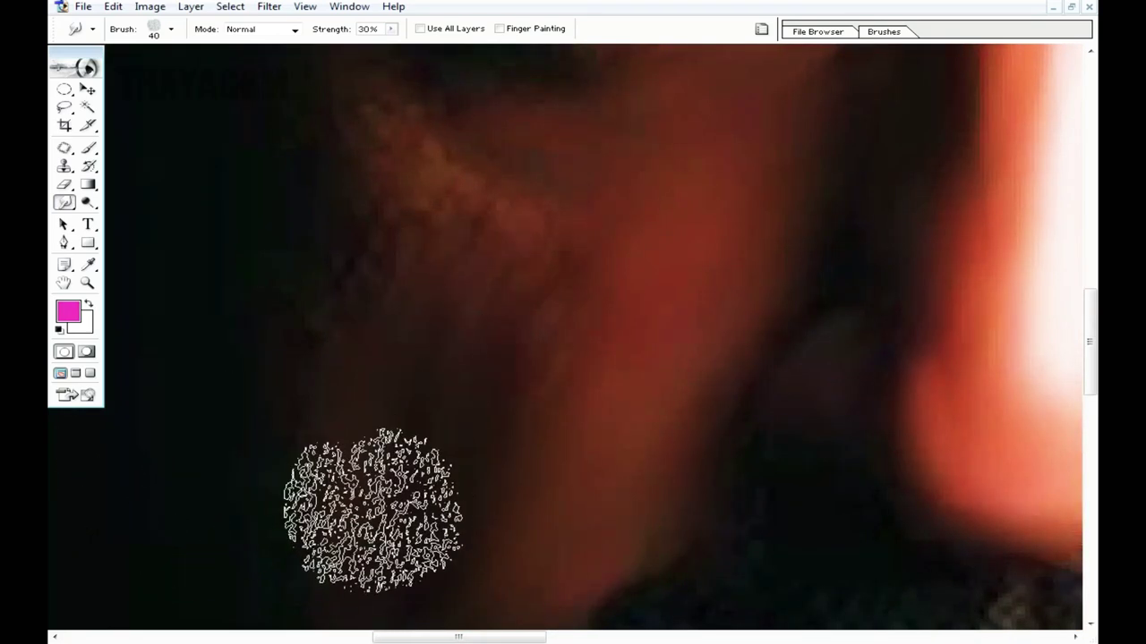
scroll(372, 510, "up", 3)
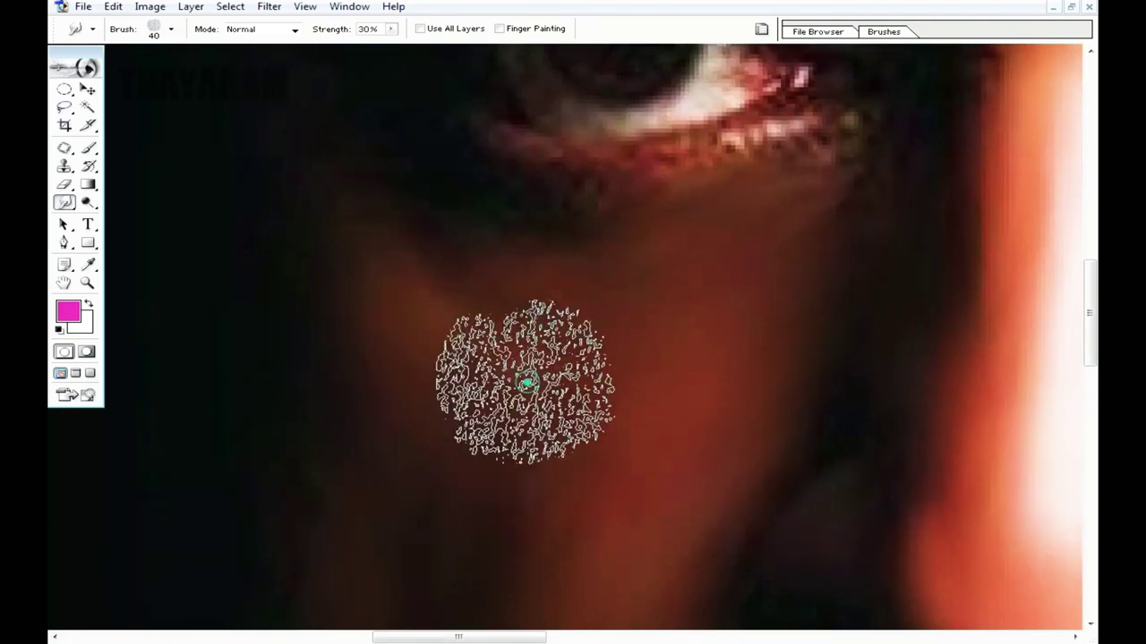
key("ctrl+minus")
key("ctrl+minus")
key("ctrl+minus")
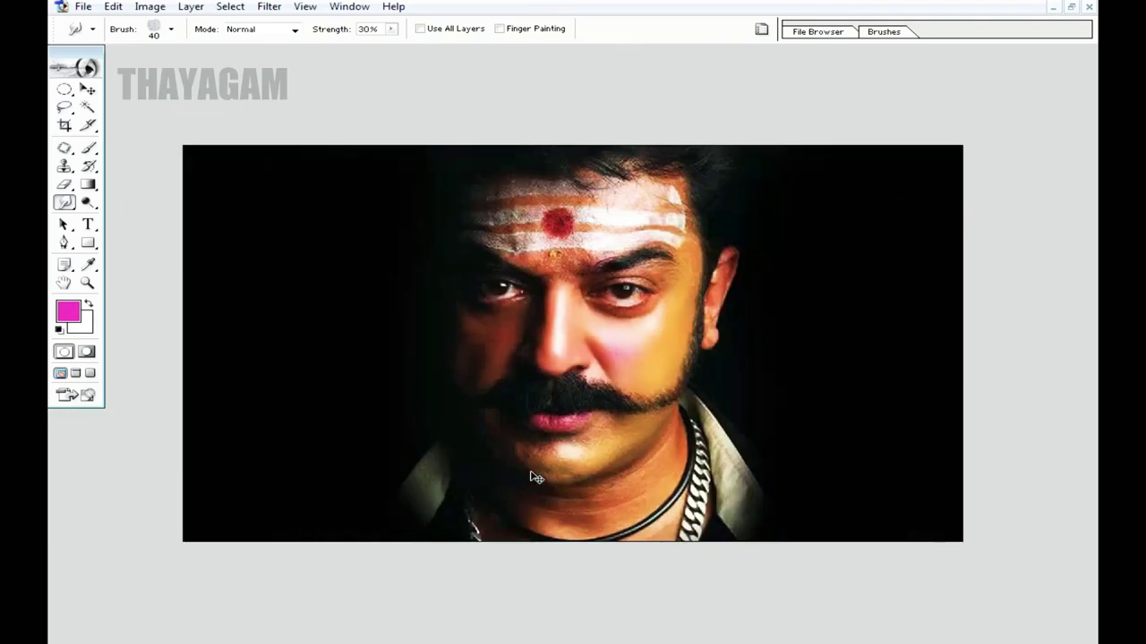
Shrink the smudge brush and blend the chin texture into soft strokes.
key("ctrl+plus")
key("ctrl+plus")
key("ctrl+plus")
scroll(530, 467, "down", 1)
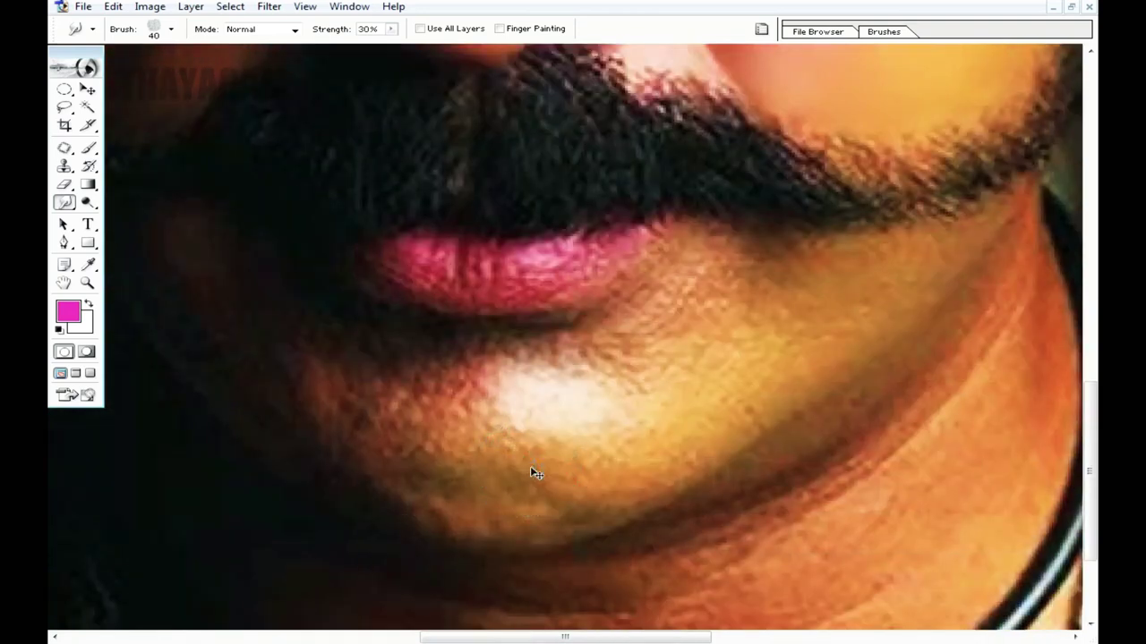
scroll(525, 460, "up", 1)
scroll(525, 460, "up", 1)
scroll(596, 514, "up", 1)
key("bracketleft")
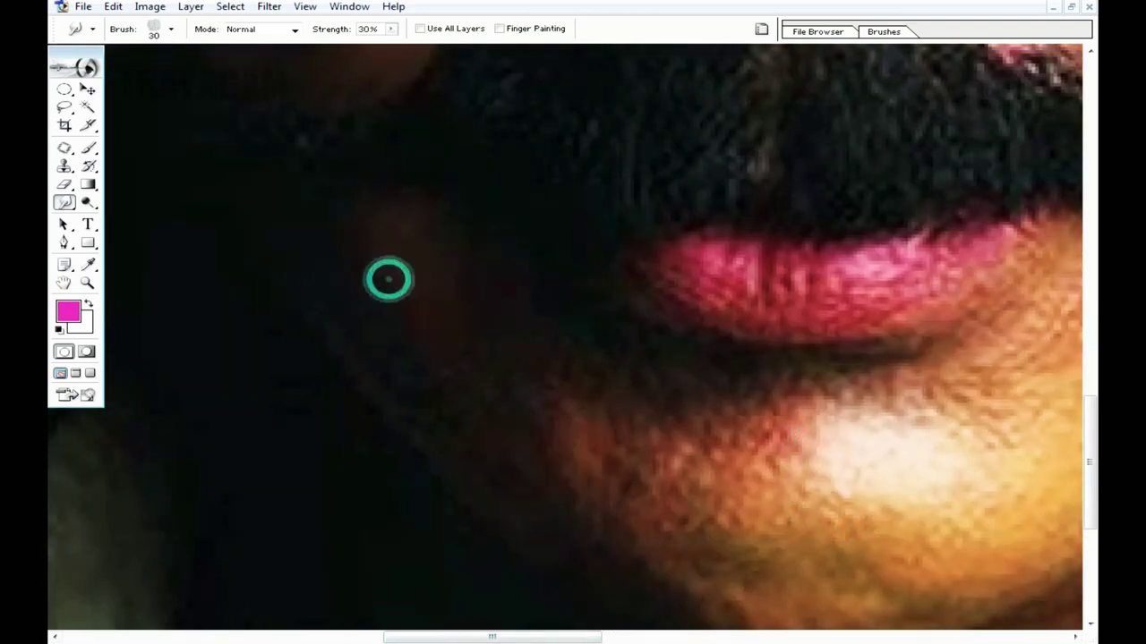
scroll(654, 519, "down", 1)
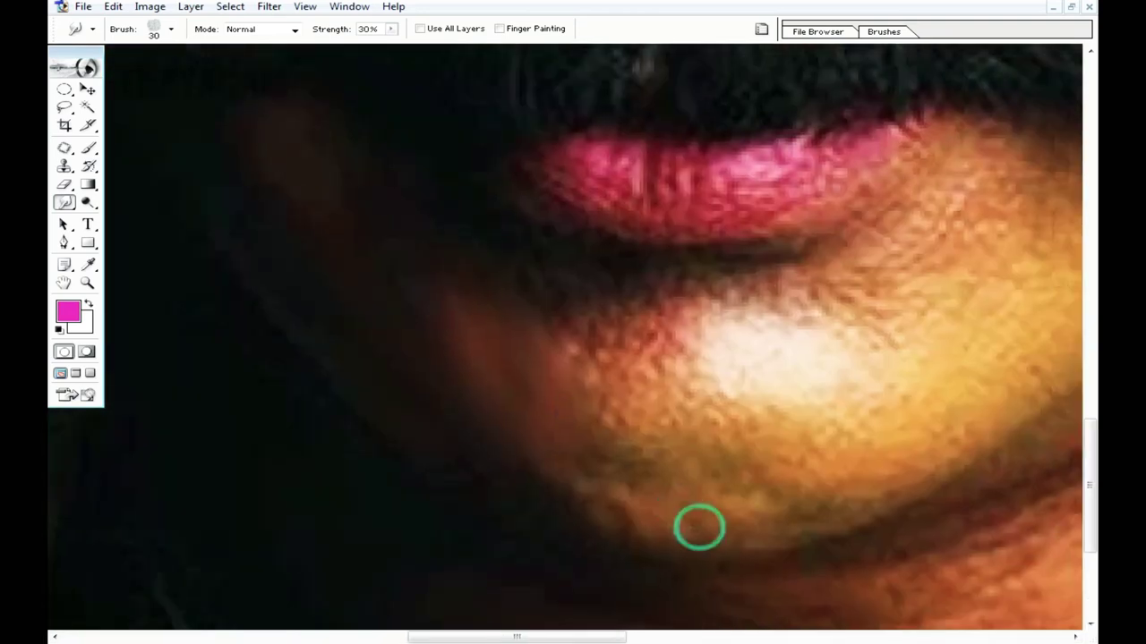
scroll(509, 489, "up", 1)
mouse_move(437, 548)
left_mouse_down()
mouse_move(624, 537)
mouse_move(627, 498)
mouse_move(474, 498)
mouse_move(522, 557)
mouse_move(698, 528)
mouse_move(690, 460)
mouse_move(564, 552)
mouse_move(486, 486)
mouse_move(435, 486)
mouse_move(524, 525)
mouse_move(417, 525)
mouse_move(358, 486)
mouse_move(571, 511)
mouse_move(474, 504)
mouse_move(558, 397)
mouse_move(566, 410)
mouse_move(430, 391)
mouse_move(403, 354)
mouse_move(366, 396)
mouse_move(384, 417)
mouse_move(686, 307)
mouse_move(580, 358)
mouse_move(296, 328)
mouse_move(585, 402)
mouse_move(533, 407)
mouse_move(671, 391)
mouse_move(793, 269)
mouse_move(742, 256)
mouse_move(761, 312)
mouse_move(824, 358)
mouse_move(900, 281)
mouse_move(787, 358)
mouse_move(797, 312)
mouse_move(926, 230)
mouse_move(967, 278)
left_mouse_up()
Continue blending the mouth, chin and neck area.
scroll(742, 422, "down", 2)
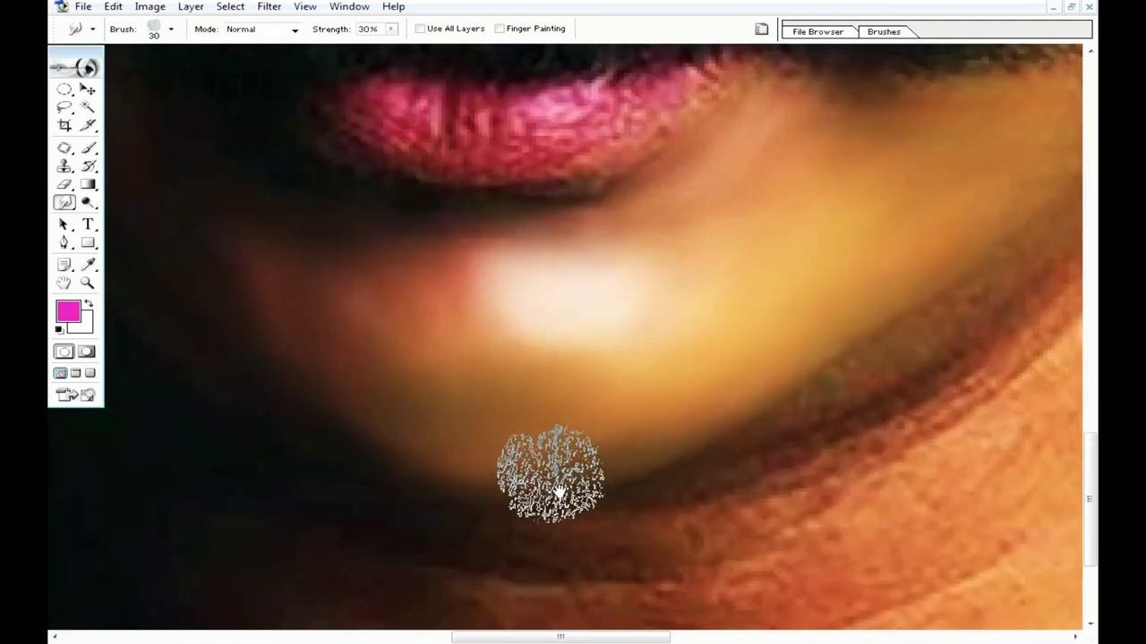
key("ctrl+minus")
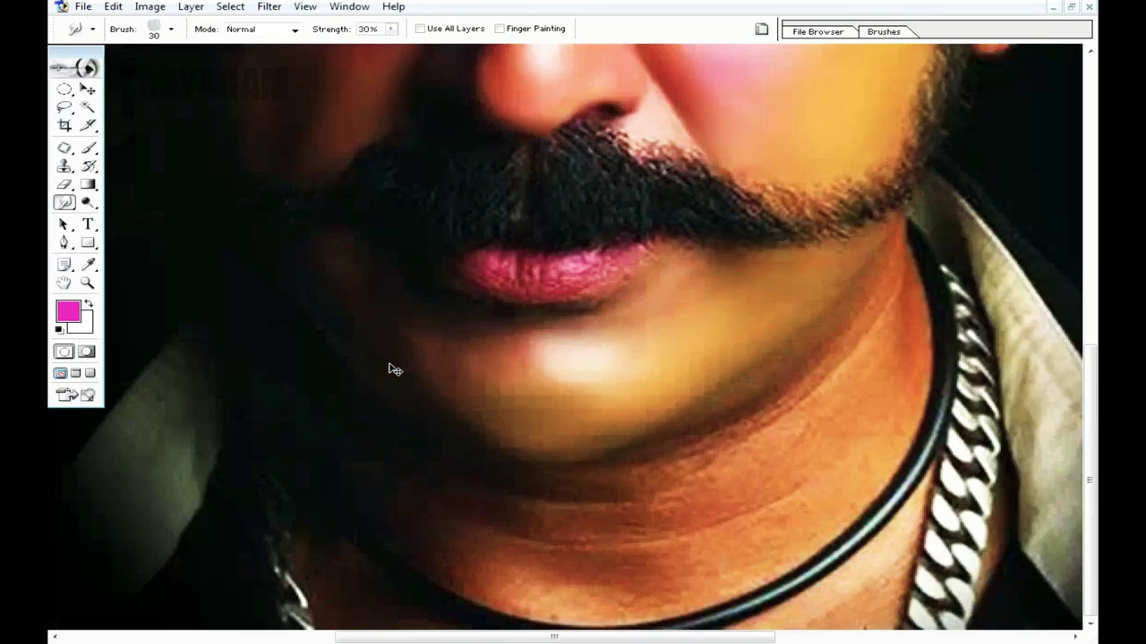
scroll(391, 368, "up", 3)
key("ctrl+plus")
key("ctrl+plus")
scroll(600, 404, "down", 5)
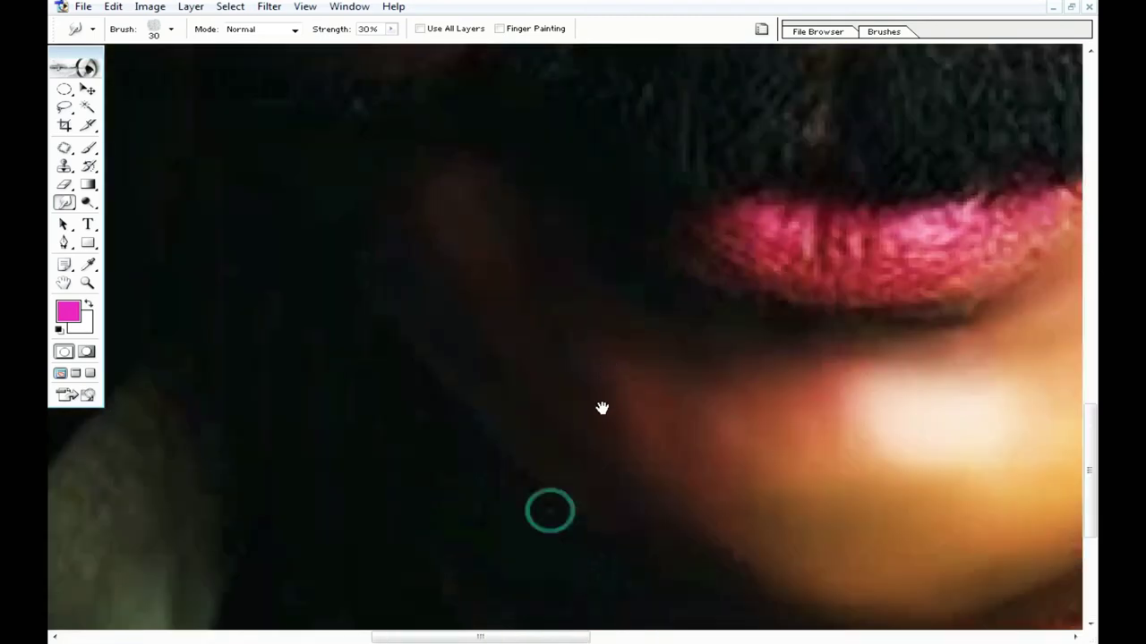
scroll(555, 456, "down", 3)
key("ctrl+minus")
scroll(721, 353, "right", 5)
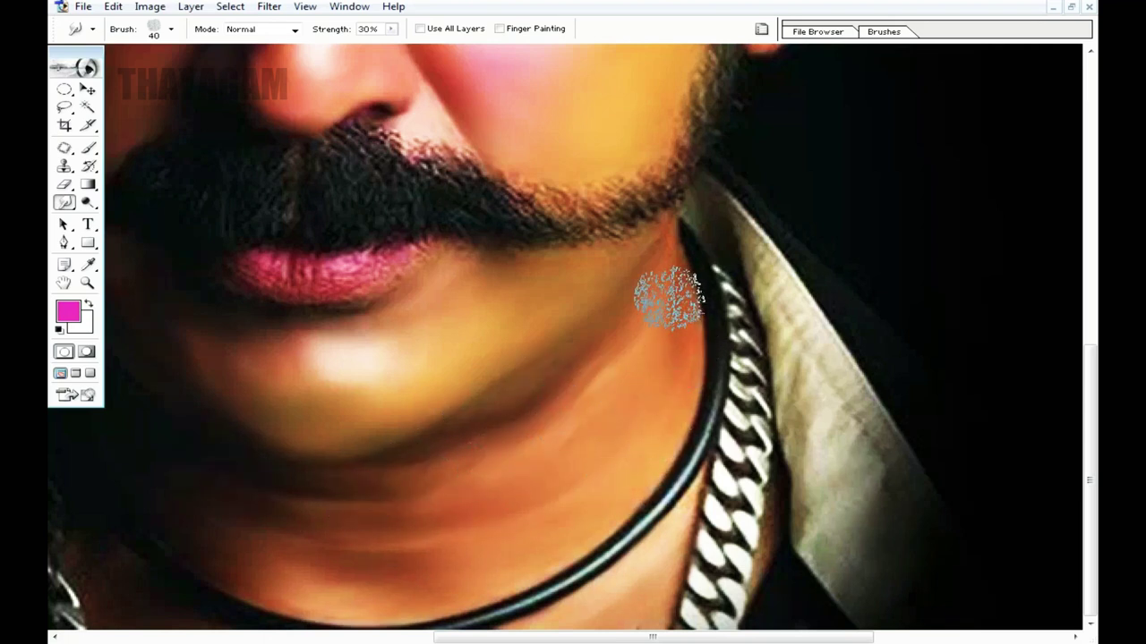
Shrink the brush to size 20 and smooth the shirt collar.
scroll(681, 389, "down", 1)
scroll(908, 435, "up", 1)
key("bracketleft")
scroll(908, 435, "up", 1)
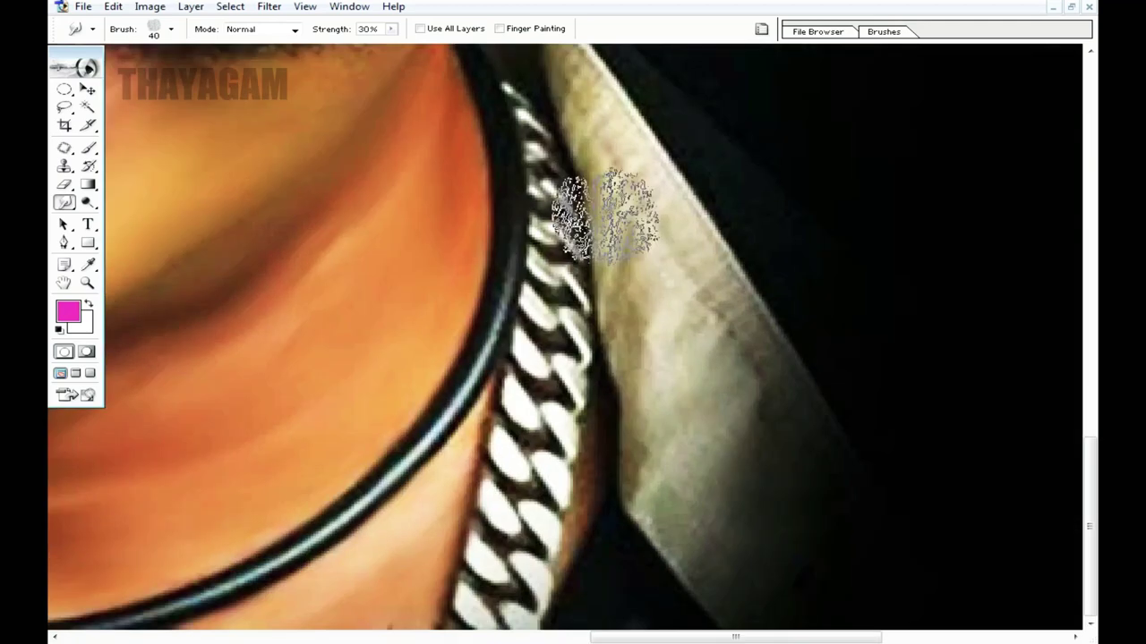
key("bracketleft")
scroll(667, 173, "up", 2)
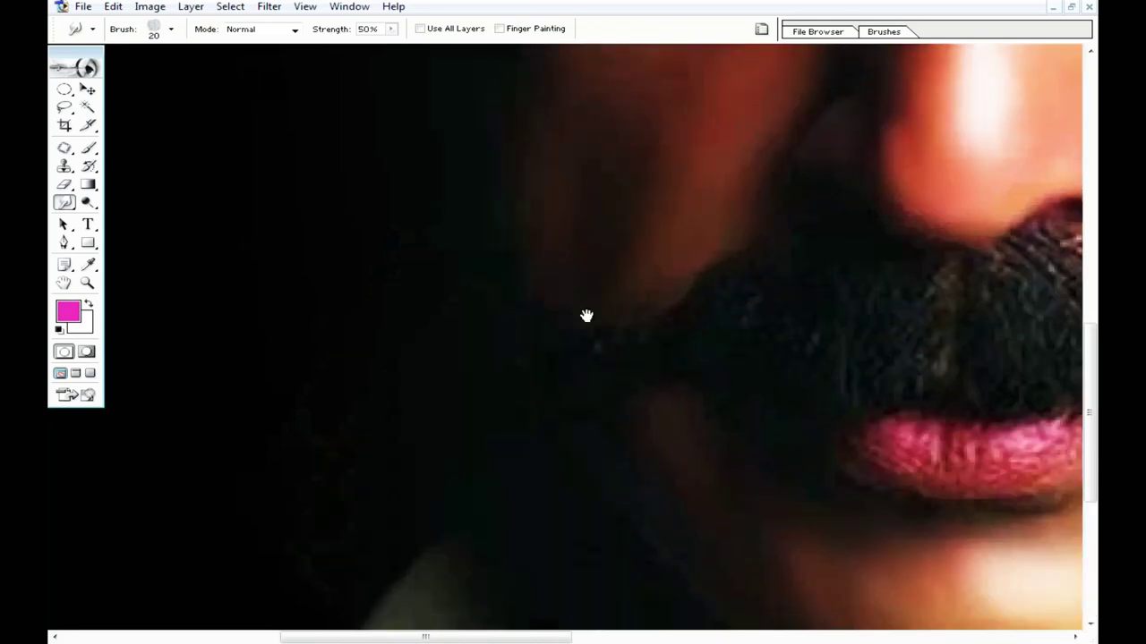
Zoom in on the eye and smooth the eyelid and eyebrow with a small smudge brush.
mouse_move(586, 317)
left_mouse_down()
mouse_move(537, 501)
mouse_move(552, 401)
left_mouse_up()
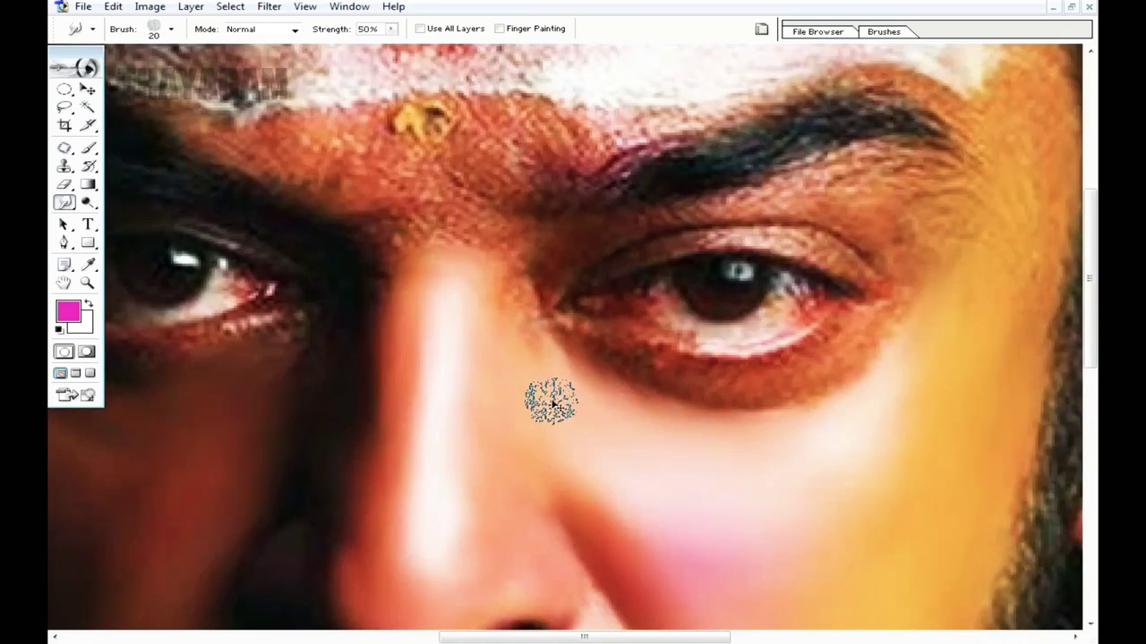
key("ctrl+plus")
key("bracketleft")
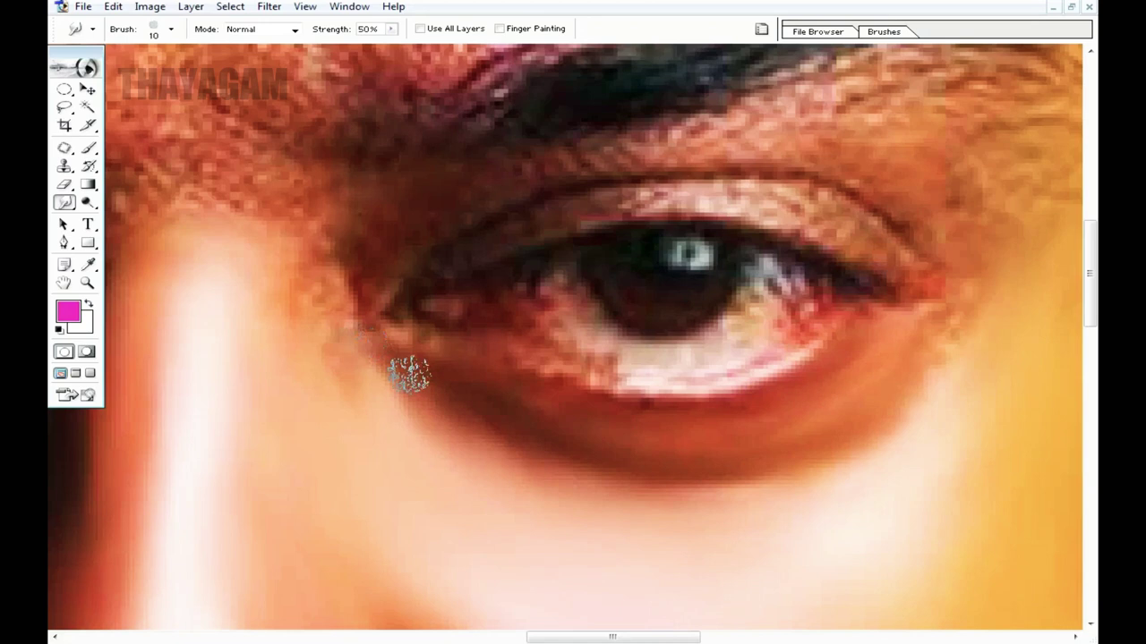
scroll(314, 310, "up", 2)
key("bracketright")
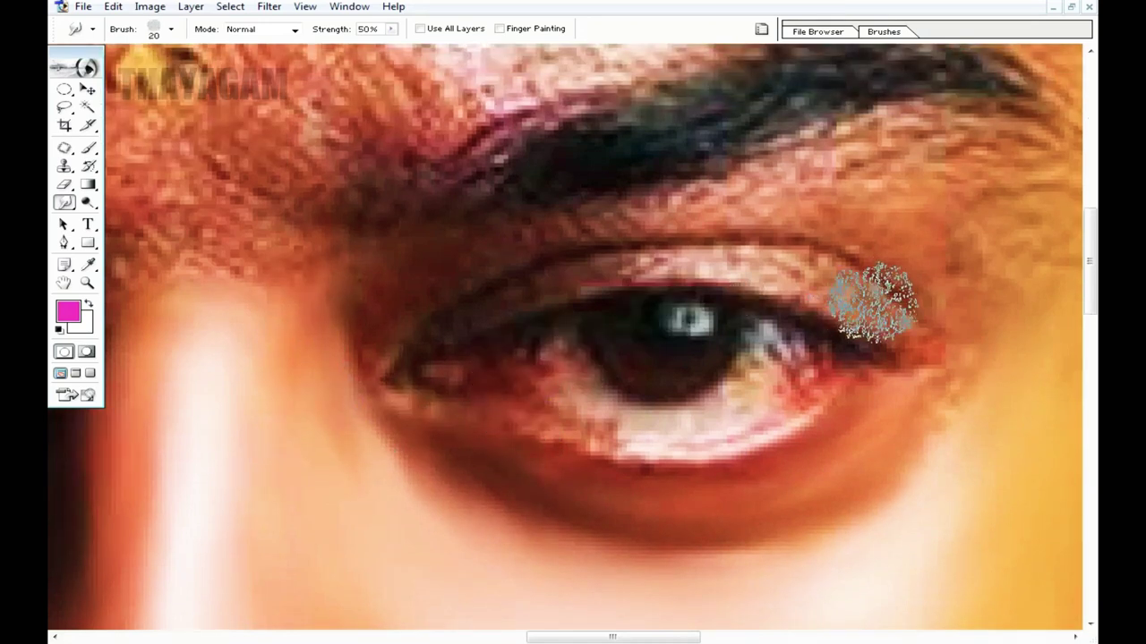
key("bracketleft")
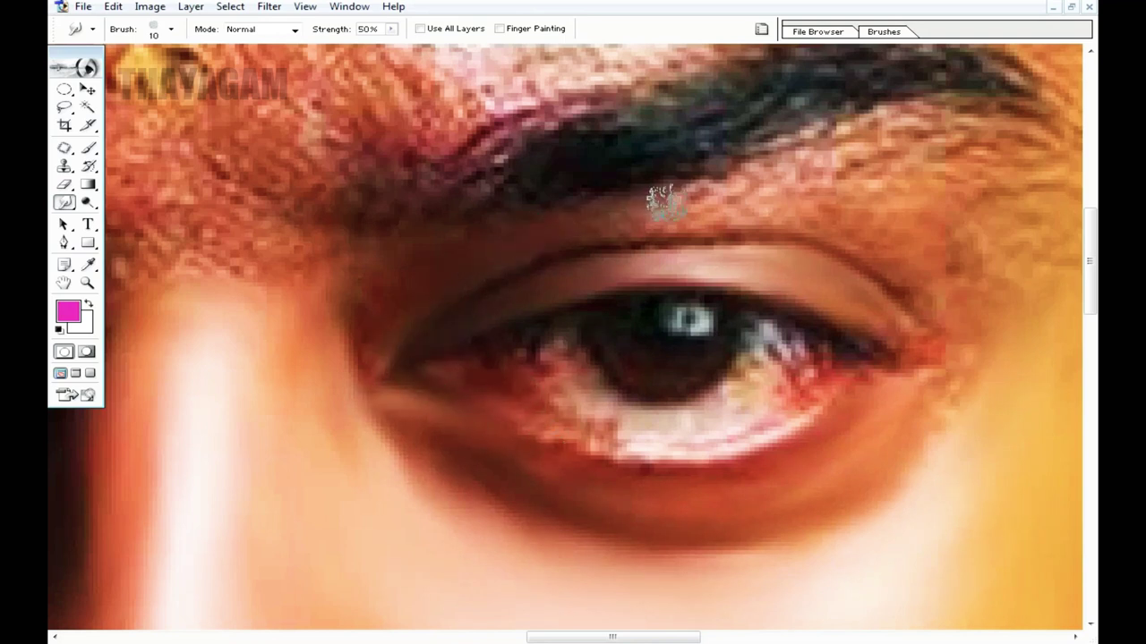
left_click_drag(662, 203, 703, 210)
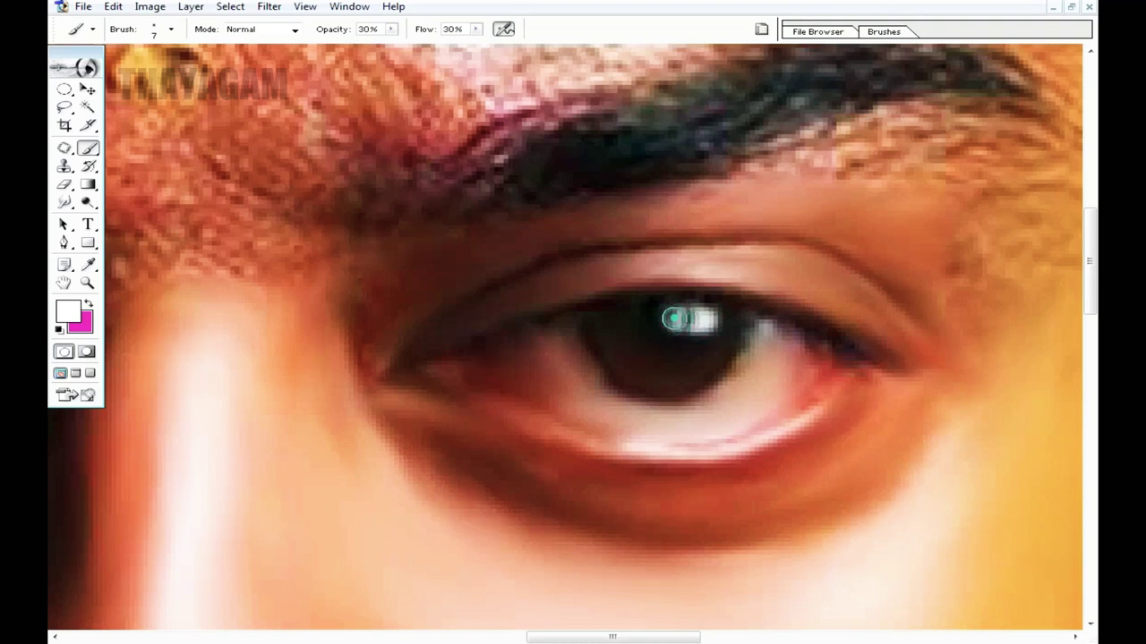
Brighten the eye white with a soft white brush at 30% opacity.
left_click(67, 203)
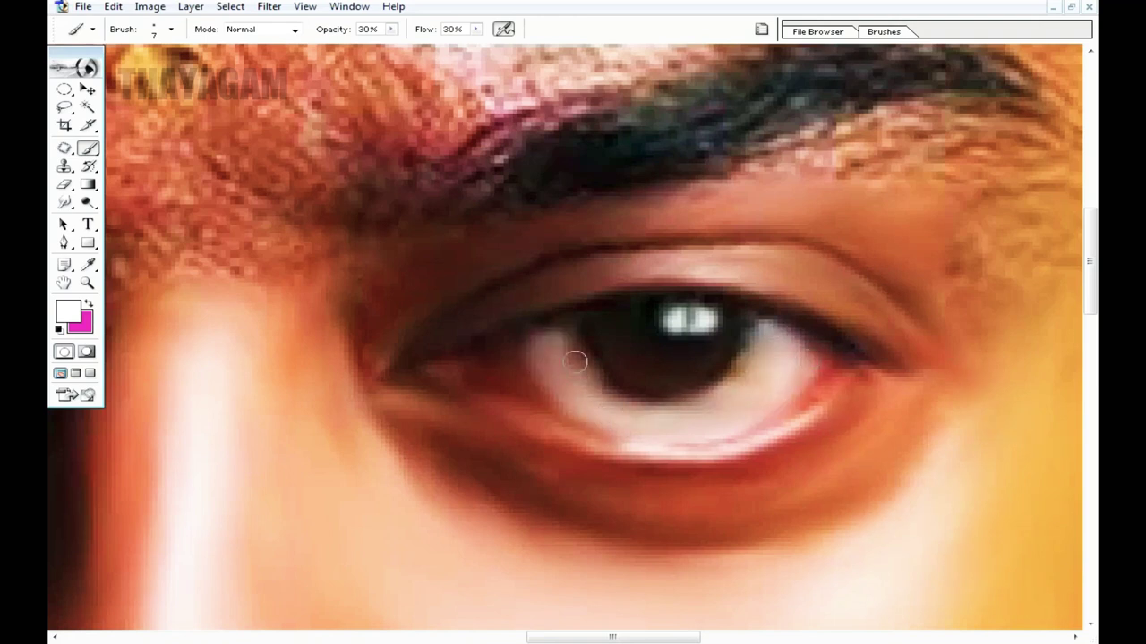
key("ctrl+0")
key("ctrl+plus")
key("ctrl+plus")
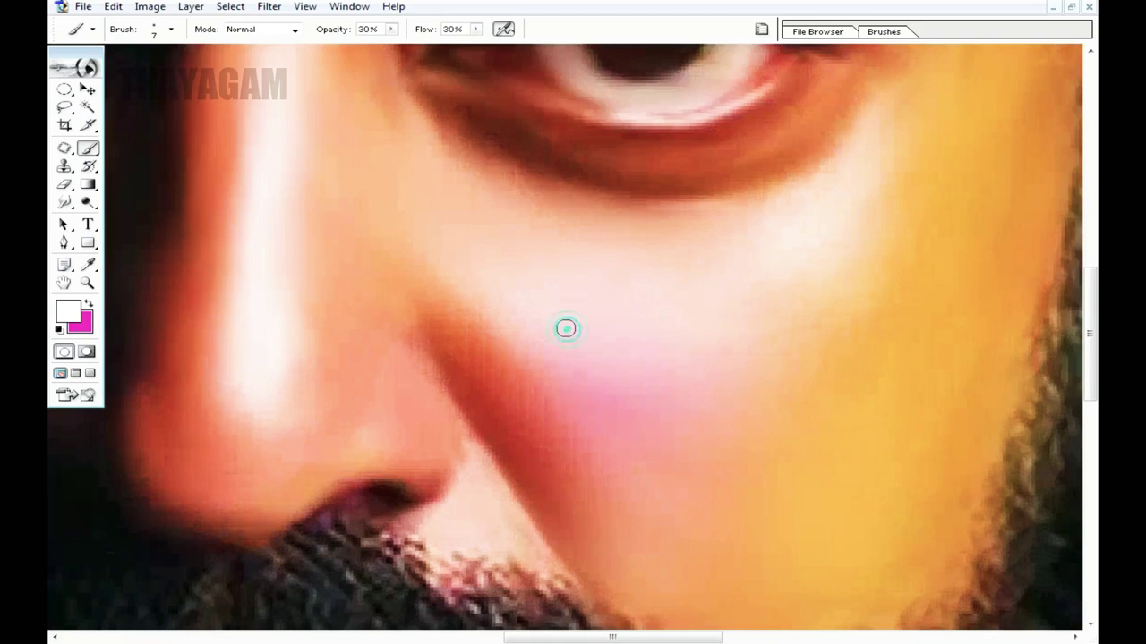
key("ctrl+minus")
Smudge the cheek beside the nose and zoom out to the whole face.
left_click(63, 204)
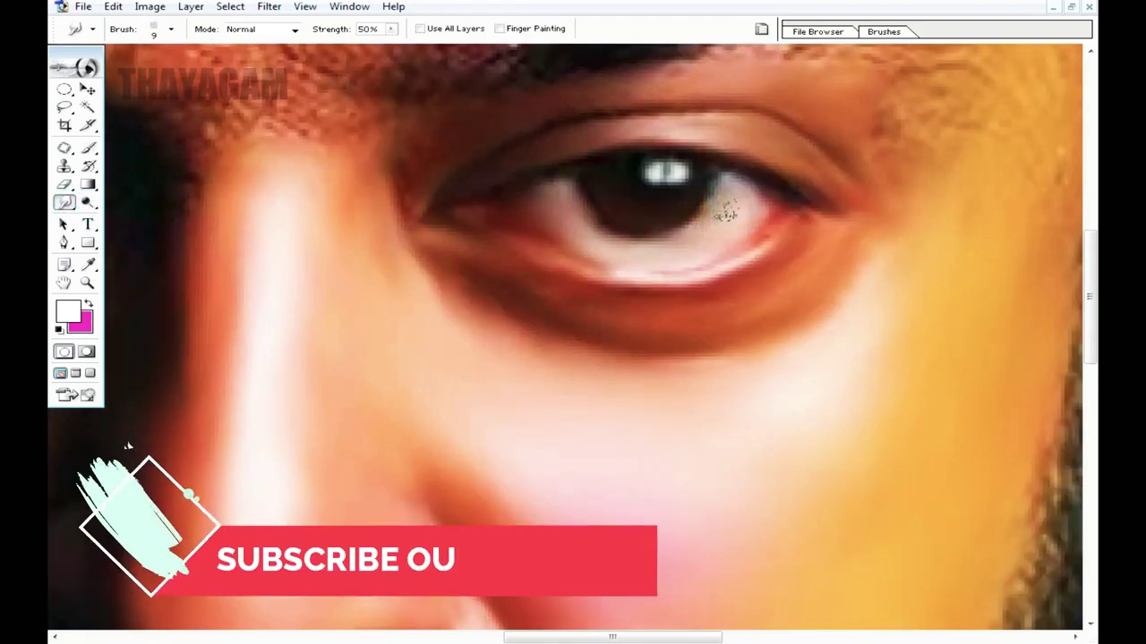
scroll(501, 322, "down", 5)
scroll(573, 311, "down", 2)
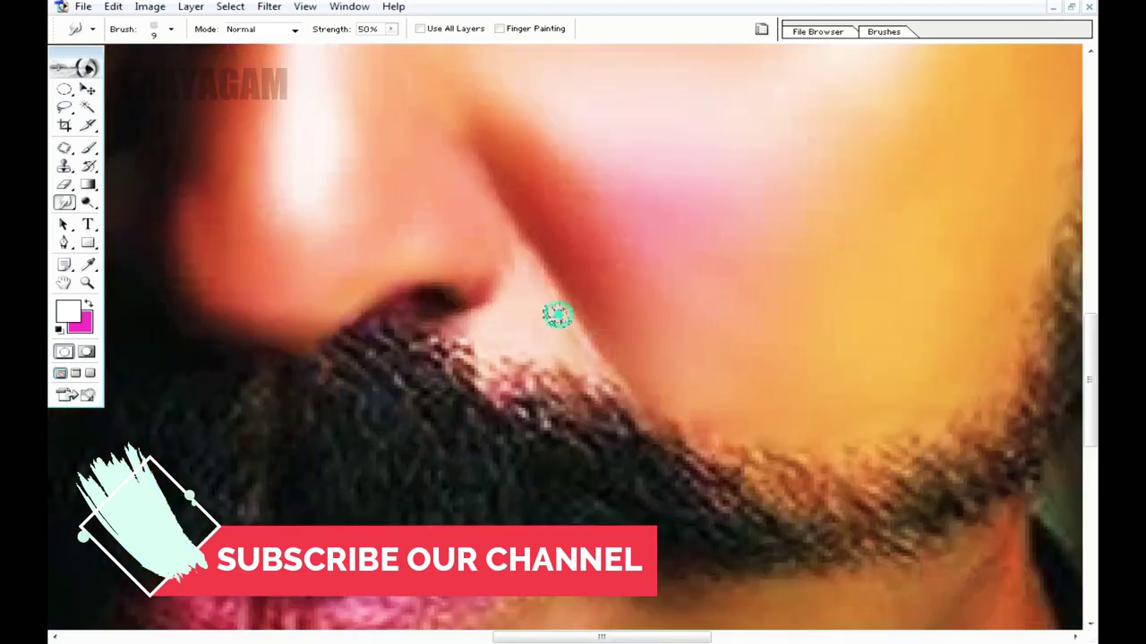
key("ctrl+minus")
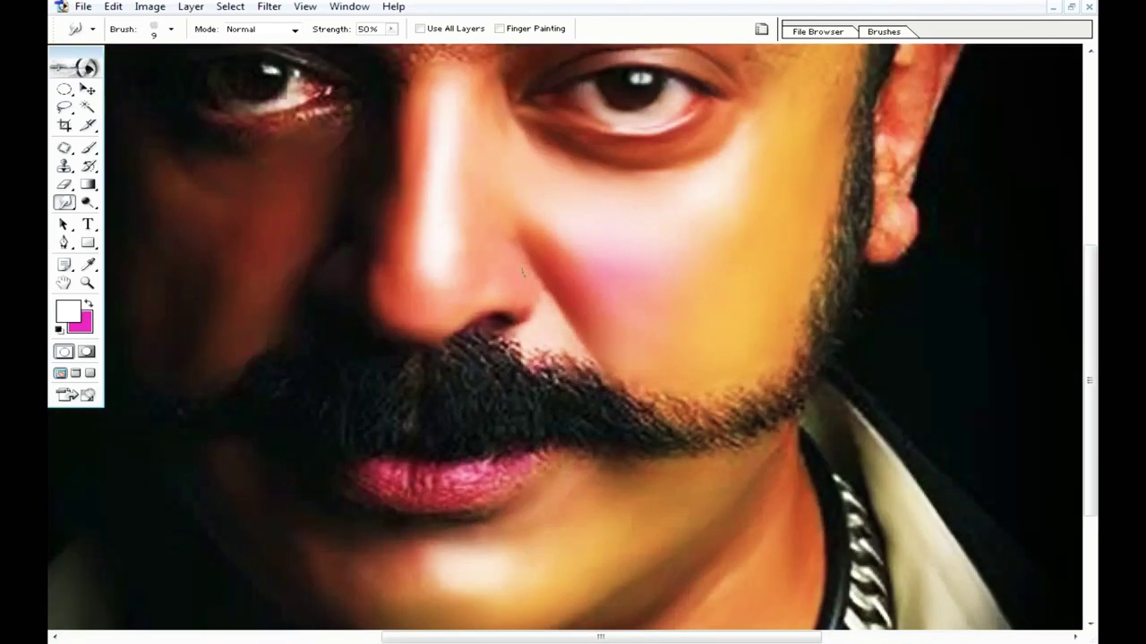
scroll(527, 270, "up", 3)
Zoom in and smear the forehead stripes leftward into the hair and dark background.
scroll(532, 277, "up", 2)
key("ctrl+plus")
scroll(552, 174, "up", 3)
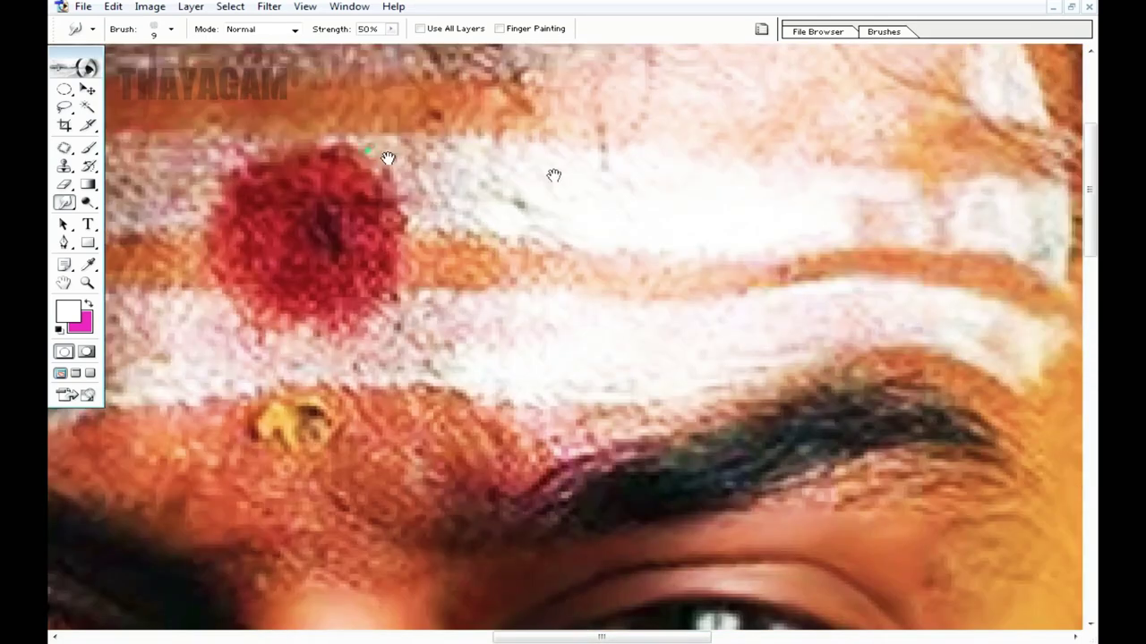
scroll(552, 268, "left", 5)
key("bracketright")
left_click_drag(557, 402, 295, 351)
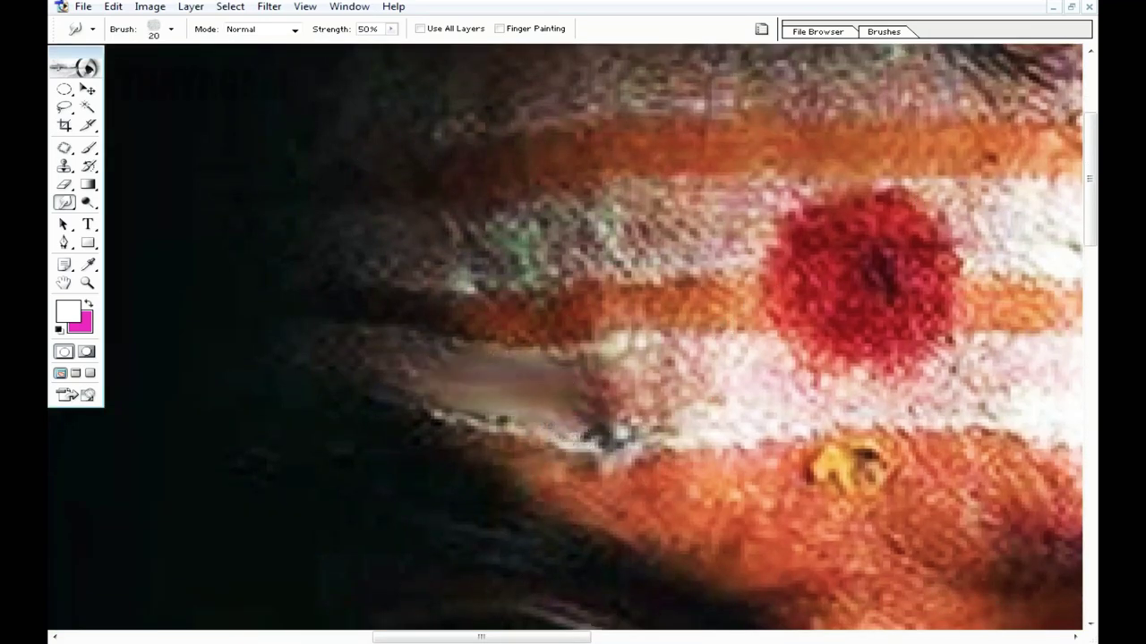
key("bracketright")
left_click_drag(545, 285, 328, 212)
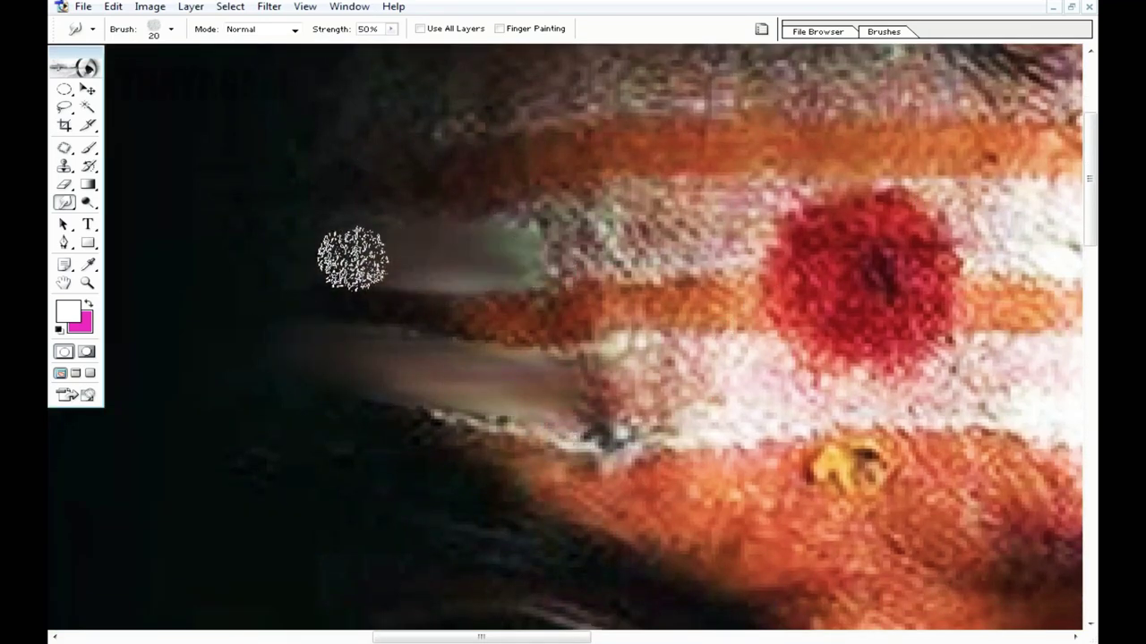
Smudge the forehead texture and stripes into smooth horizontal streaks with a larger brush.
scroll(464, 183, "up", 2)
left_click_drag(567, 176, 370, 197)
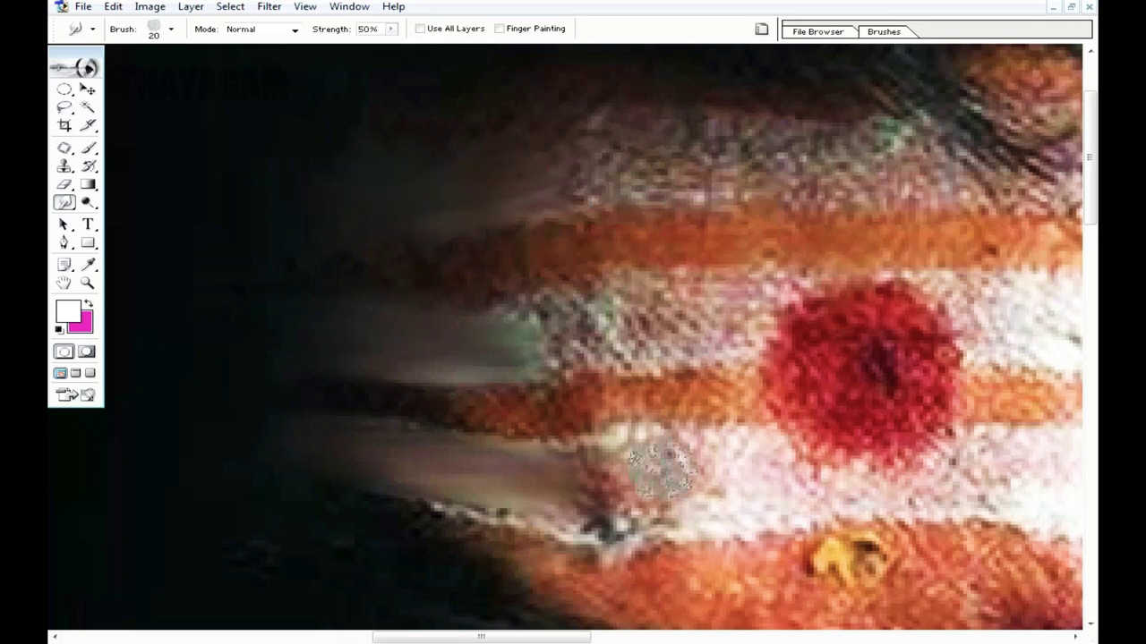
mouse_move(595, 492)
left_mouse_down()
mouse_move(524, 511)
mouse_move(524, 481)
mouse_move(644, 483)
left_mouse_up()
scroll(604, 474, "right", 2)
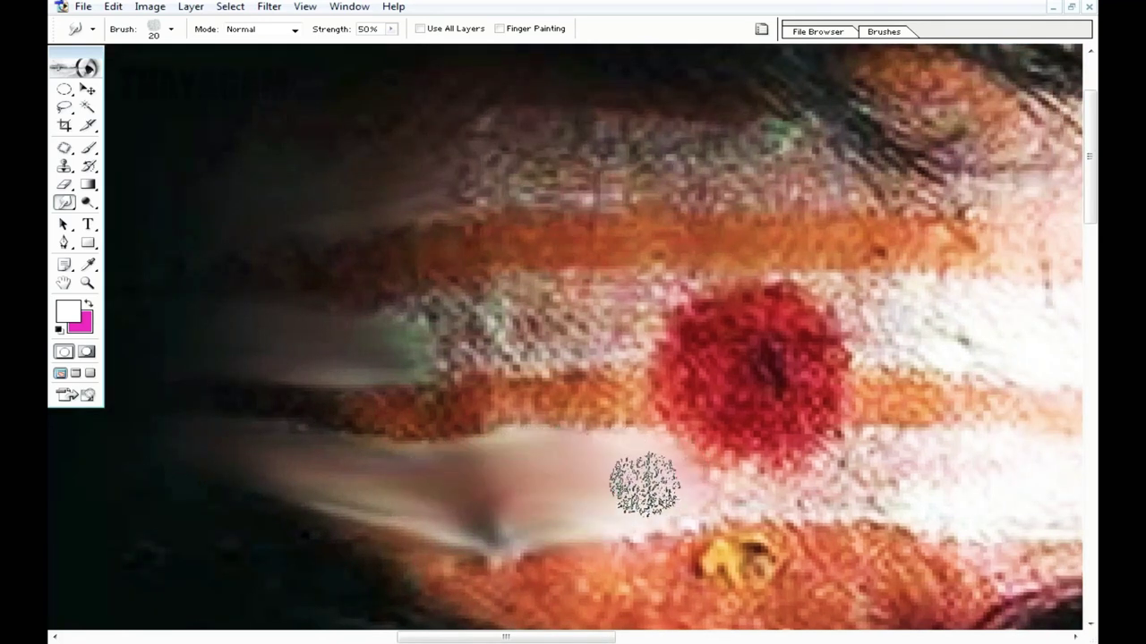
left_click_drag(805, 442, 511, 460)
key("bracketright")
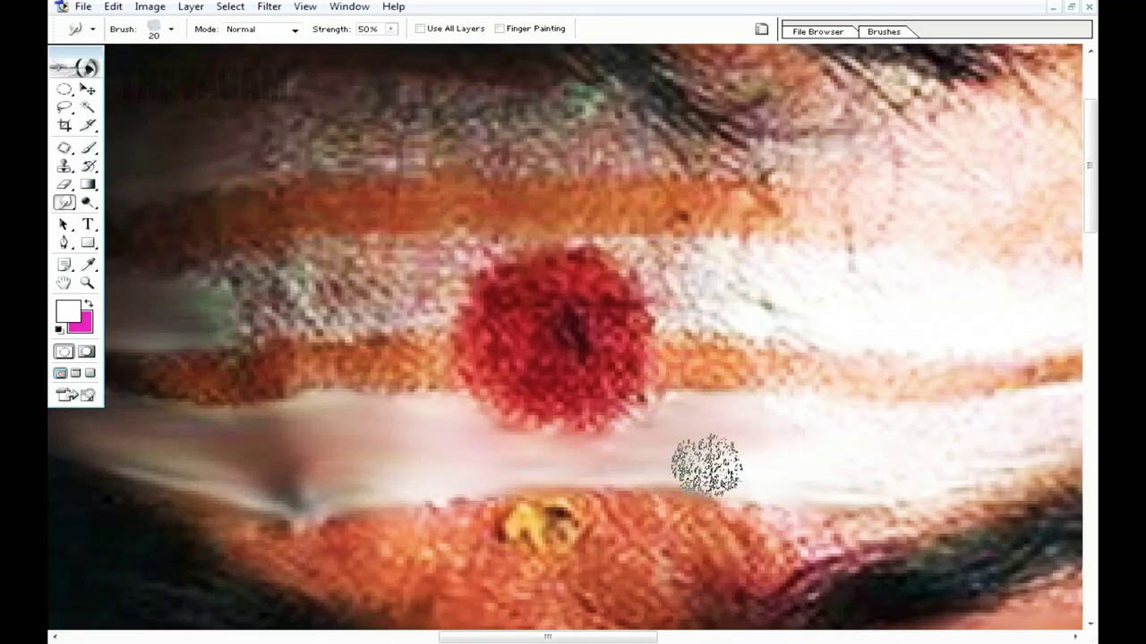
left_click_drag(704, 468, 547, 468)
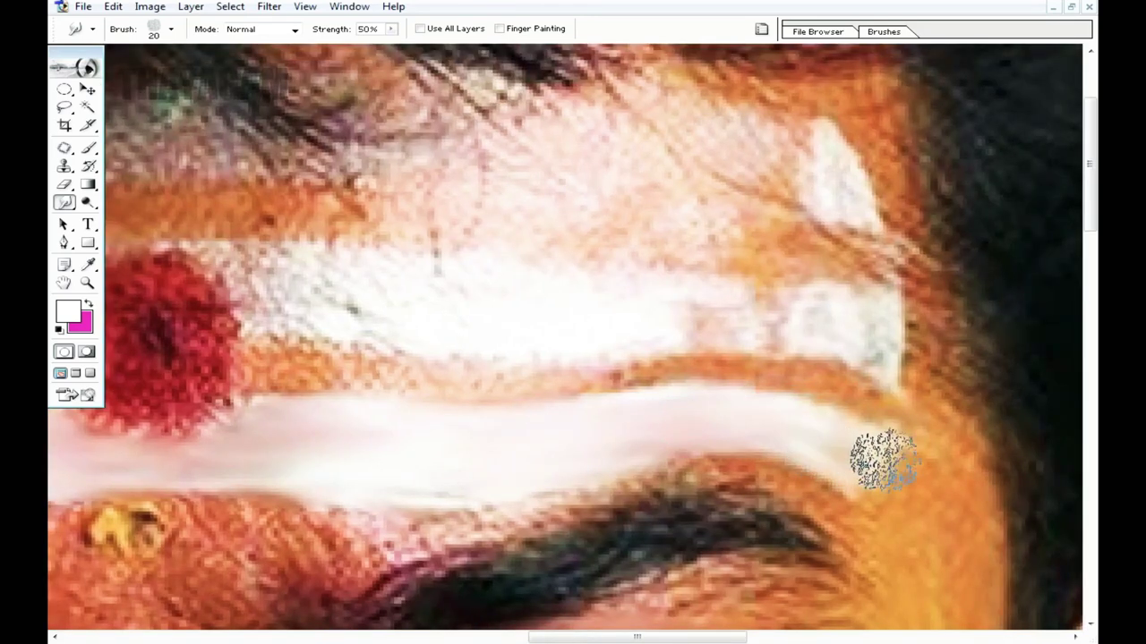
Smear the light forehead stripe leftward from the red dot.
left_click_drag(550, 405, 766, 407)
mouse_move(627, 407)
left_mouse_down()
mouse_move(528, 375)
mouse_move(396, 401)
left_mouse_up()
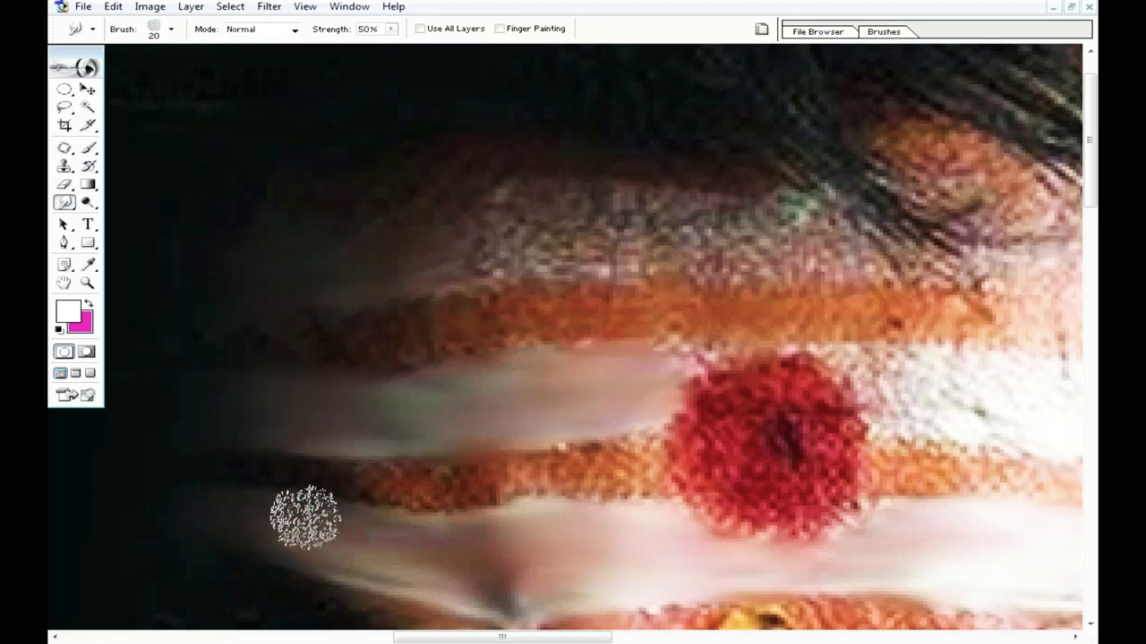
left_click_drag(301, 520, 701, 435)
mouse_move(510, 413)
left_mouse_down()
mouse_move(885, 409)
mouse_move(992, 439)
mouse_move(749, 425)
mouse_move(723, 409)
mouse_move(857, 439)
mouse_move(224, 367)
mouse_move(591, 376)
left_mouse_up()
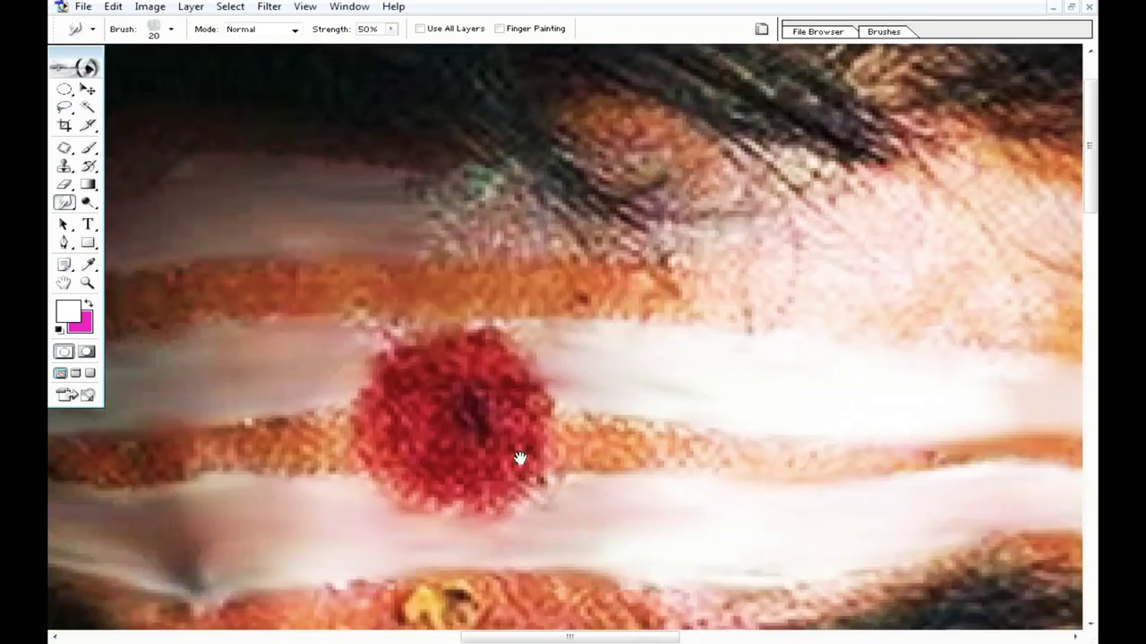
left_click_drag(823, 351, 970, 275)
At 30% strength with a smaller brush, smooth the lower and upper orange forehead stripes.
key("bracketleft")
key("3")
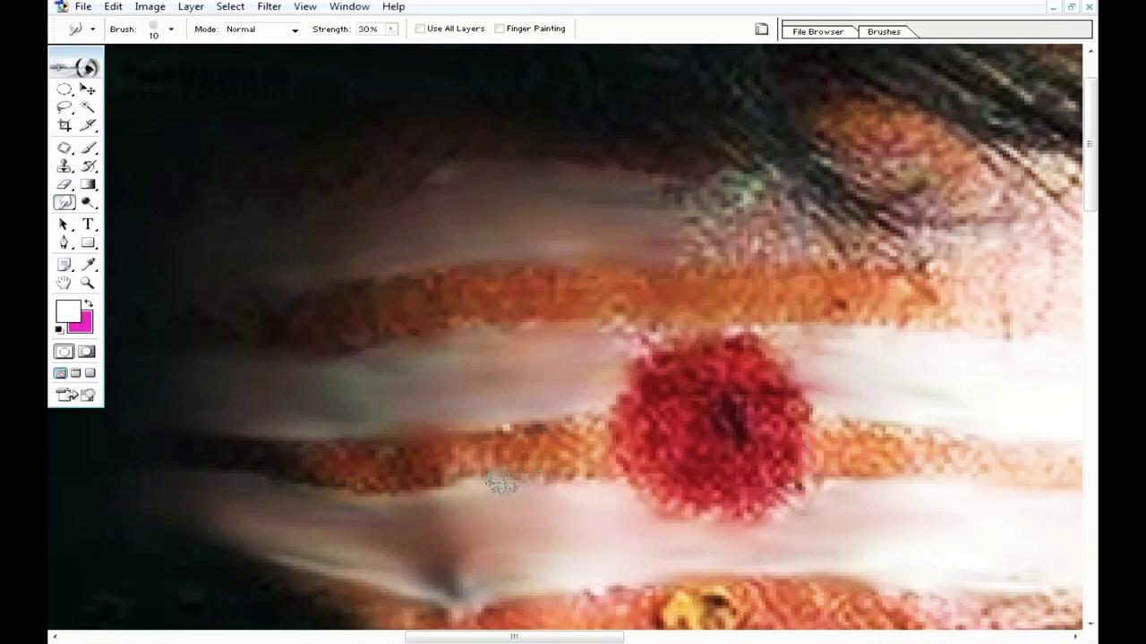
left_click_drag(445, 467, 225, 468)
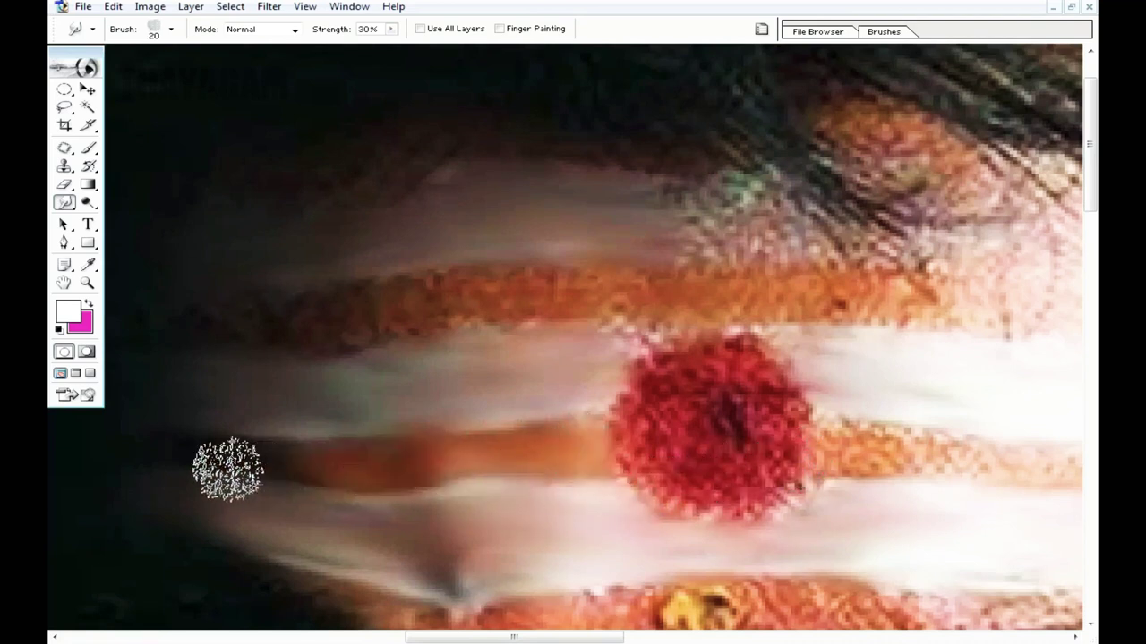
left_click_drag(330, 324, 477, 298)
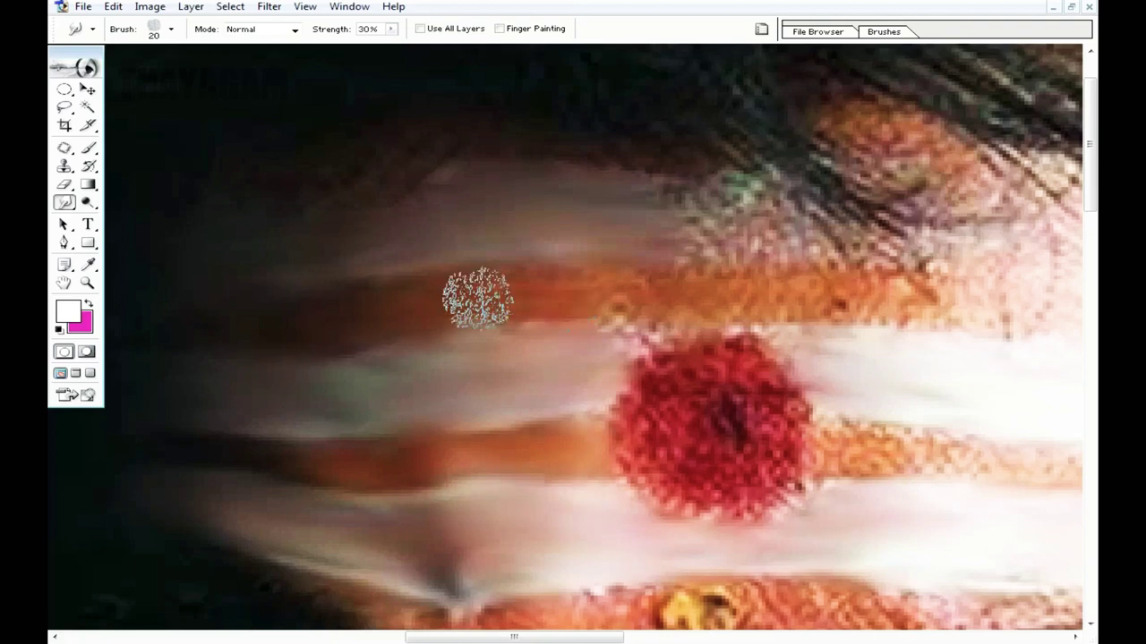
mouse_move(662, 298)
left_mouse_down()
mouse_move(916, 294)
mouse_move(565, 304)
left_mouse_up()
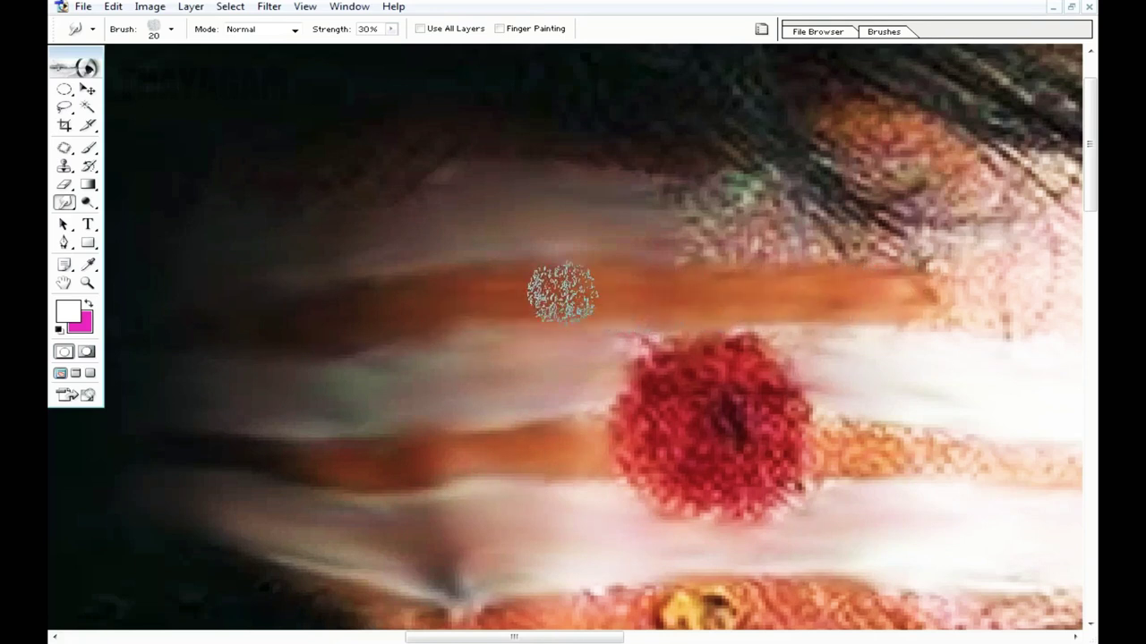
Smooth the skin under the eyelashes into soft white.
scroll(576, 304, "right", 3)
scroll(591, 385, "right", 3)
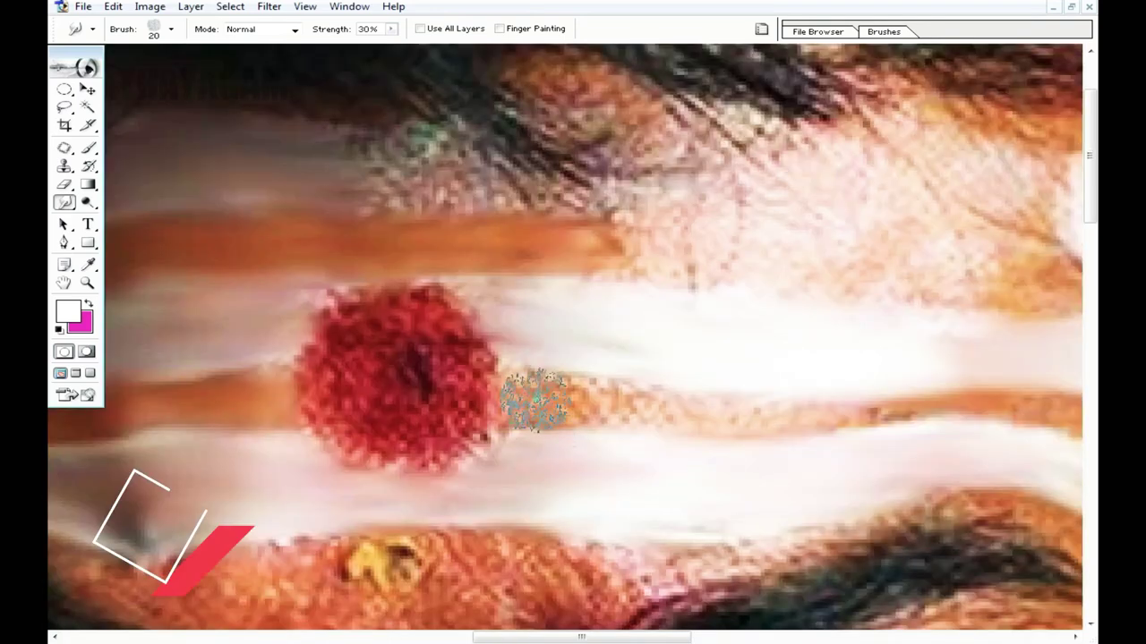
scroll(940, 508, "up", 2)
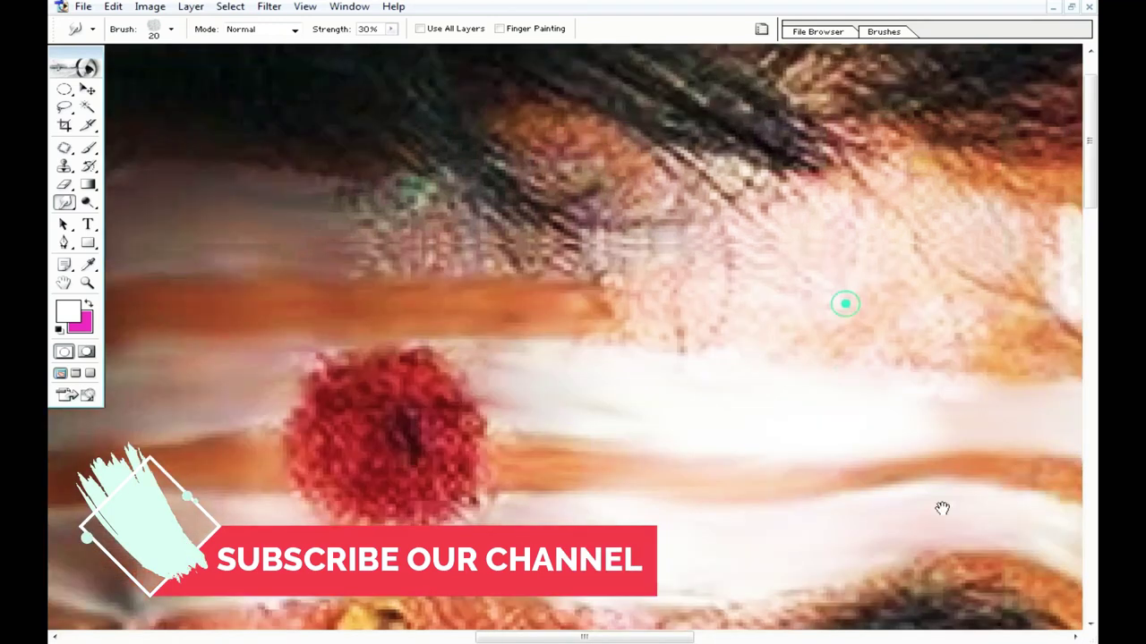
scroll(651, 315, "left", 3)
mouse_move(650, 314)
left_mouse_down()
mouse_move(486, 325)
mouse_move(402, 295)
mouse_move(783, 299)
mouse_move(962, 338)
left_mouse_up()
scroll(962, 338, "right", 3)
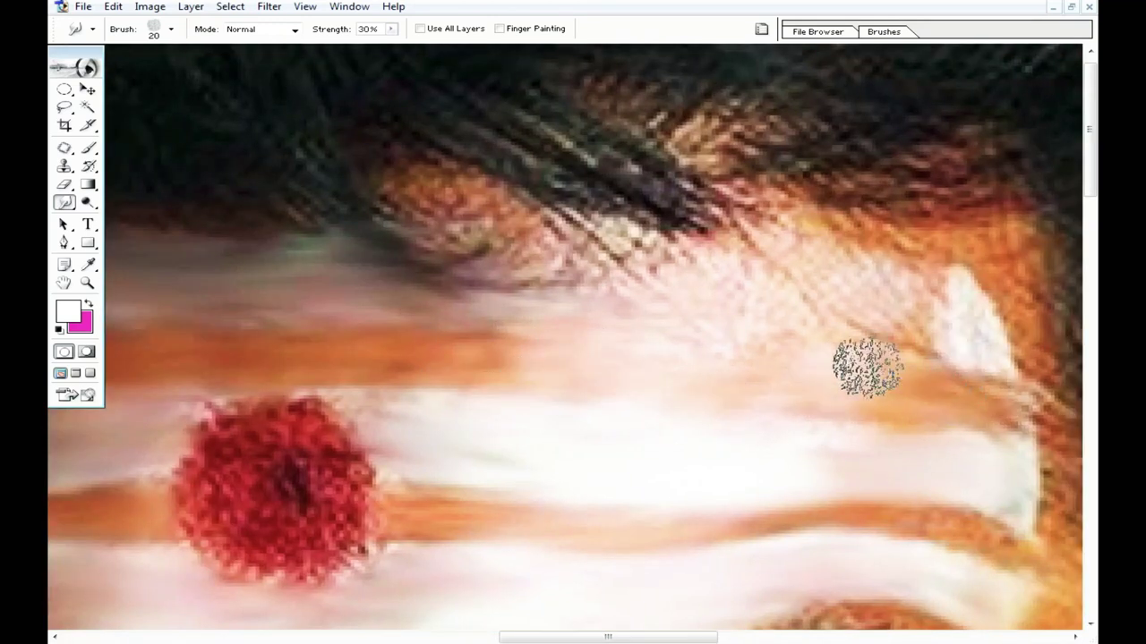
scroll(916, 373, "down", 3)
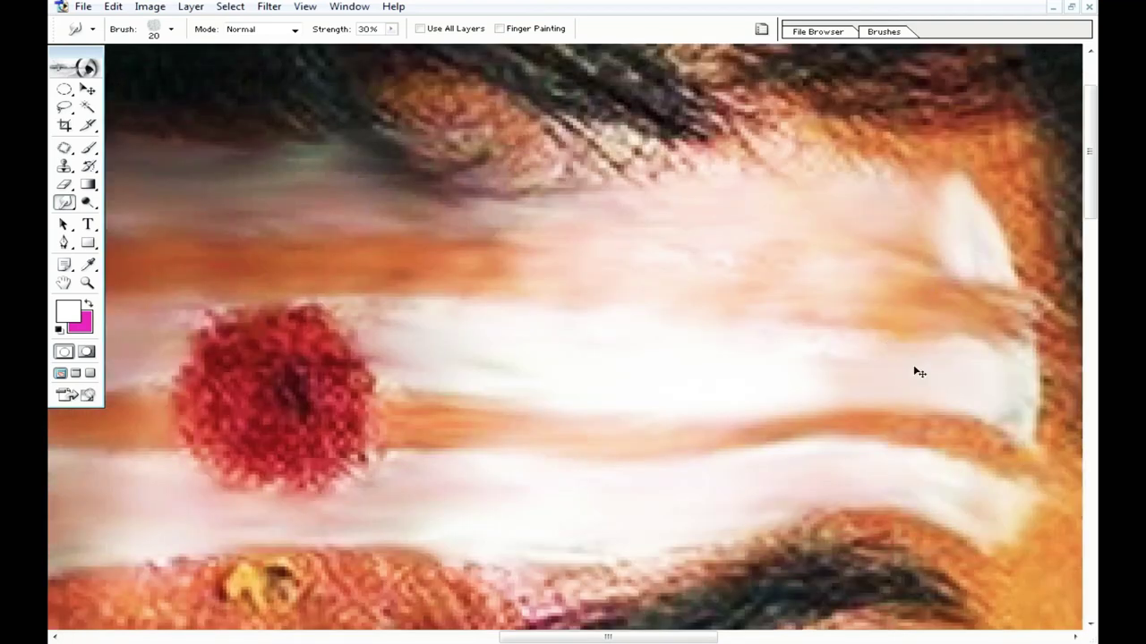
Zoom in on the red dot and eyebrow, and set smudge size 10 at 50% strength.
key("ctrl+minus")
scroll(917, 371, "down", 3)
key("ctrl+plus")
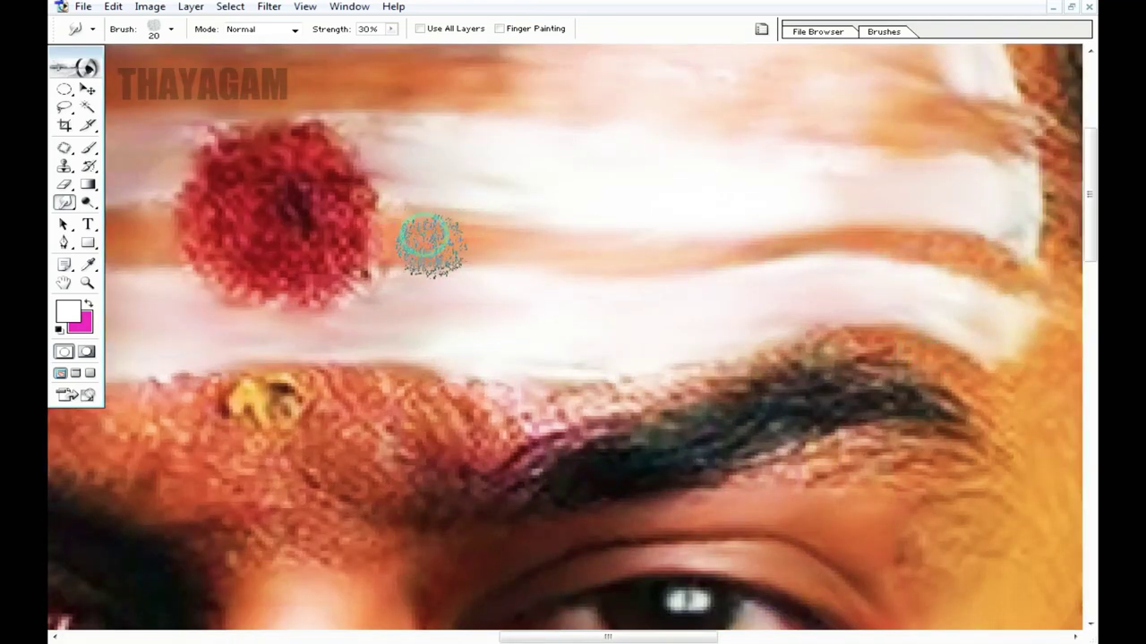
scroll(788, 233, "up", 2)
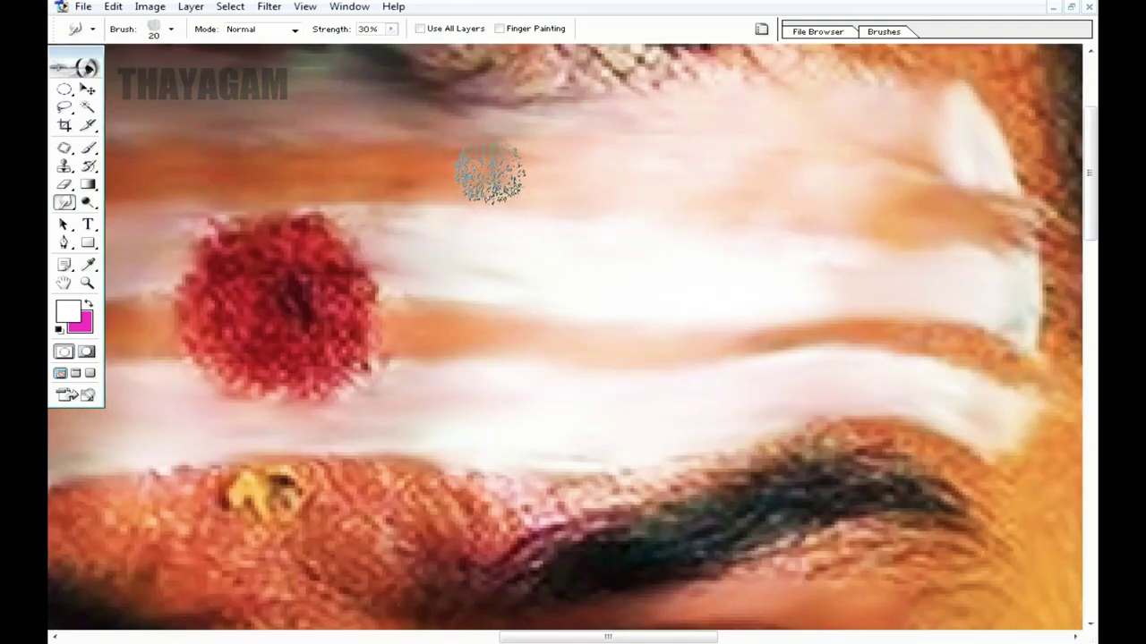
scroll(430, 460, "down", 2)
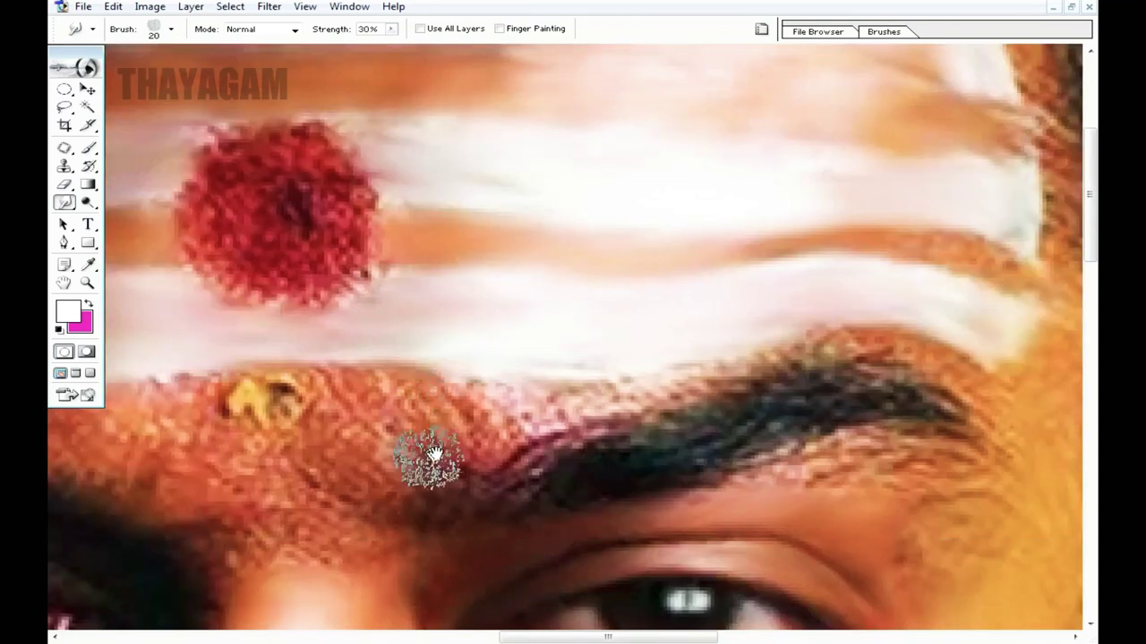
scroll(389, 402, "left", 5)
key("ctrl+plus")
scroll(391, 395, "down", 2)
key("bracketleft")
key("5")
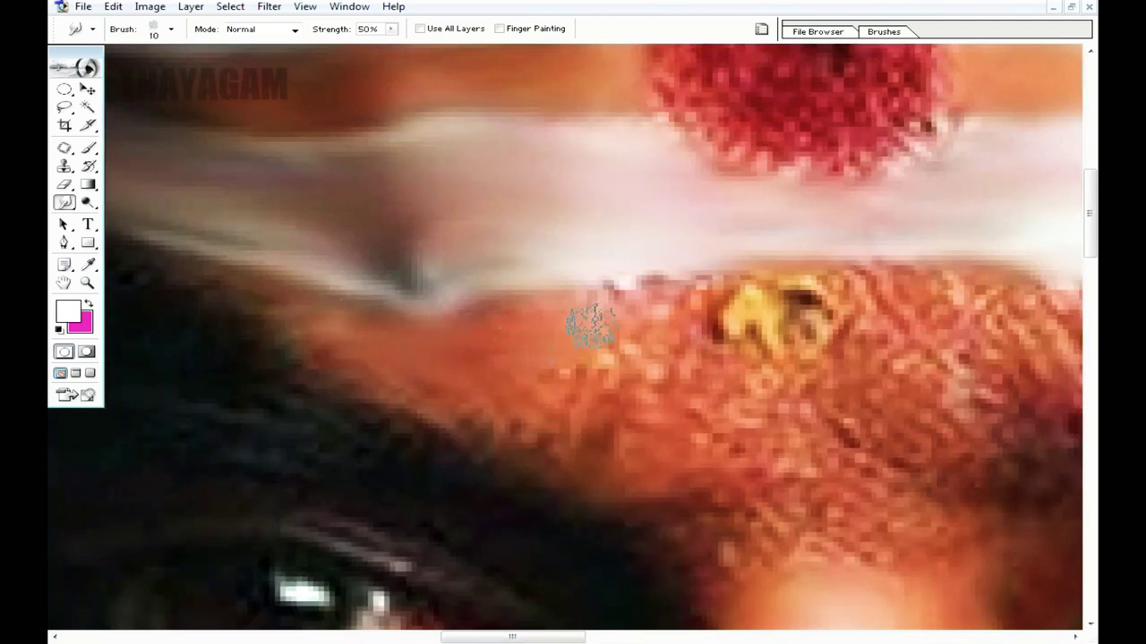
Smooth the textured skin, then set the smudge brush to size 9 at 90% strength.
left_click_drag(576, 367, 817, 526)
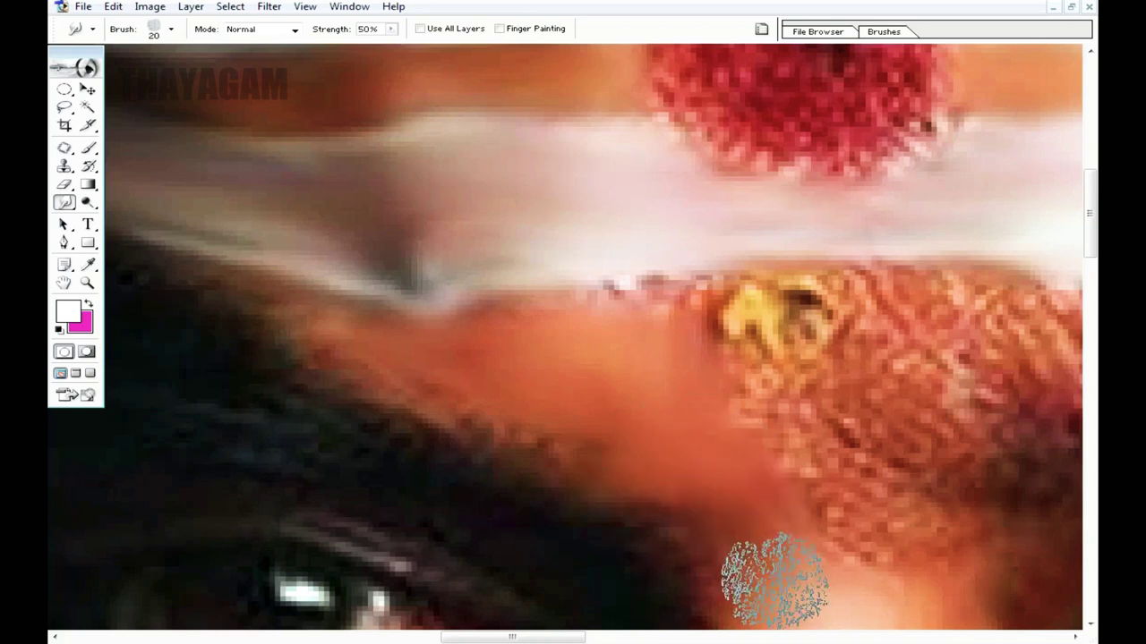
left_click_drag(910, 522, 742, 473)
left_click_drag(704, 381, 700, 500)
scroll(618, 430, "up", 1)
key("bracketleft")
key("bracketleft")
key("9")
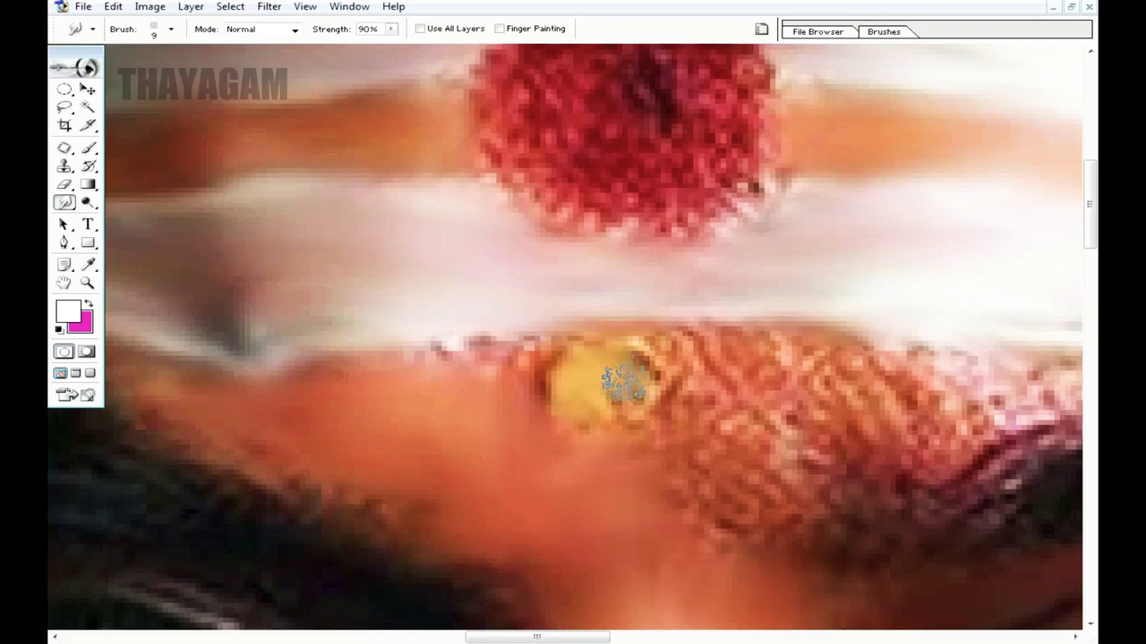
Set smudge size 20 at 30% strength and smooth the pixelated skin beside the yellow mark.
scroll(578, 385, "up", 5)
key("bracketright")
key("bracketright")
key("bracketright")
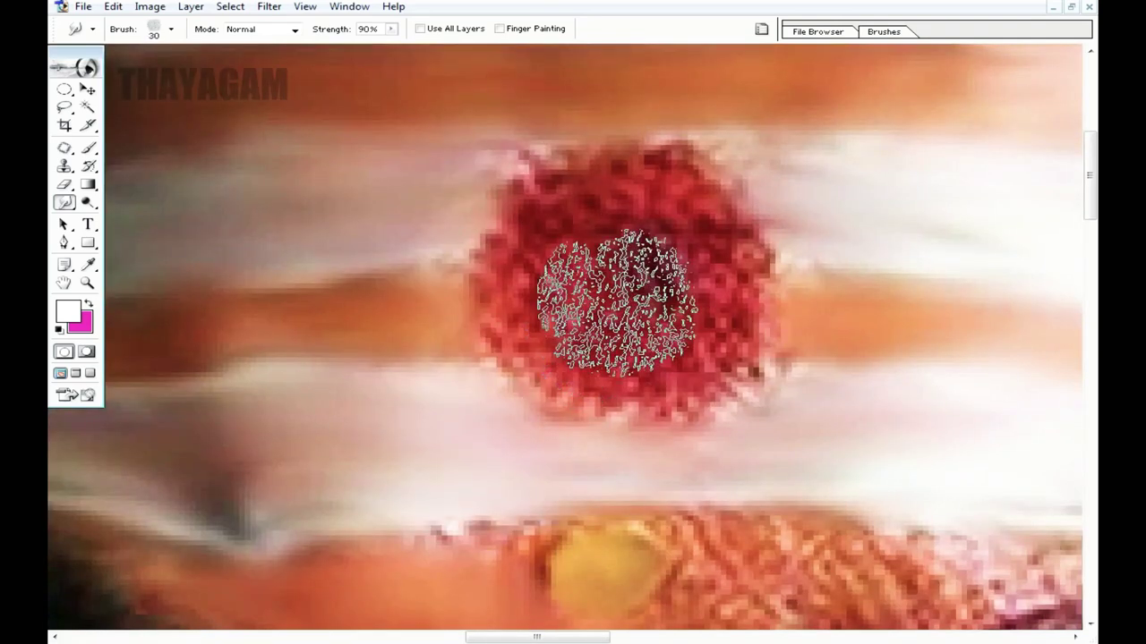
key("bracketright")
key("bracketright")
key("bracketleft")
key("bracketleft")
key("bracketleft")
key("3")
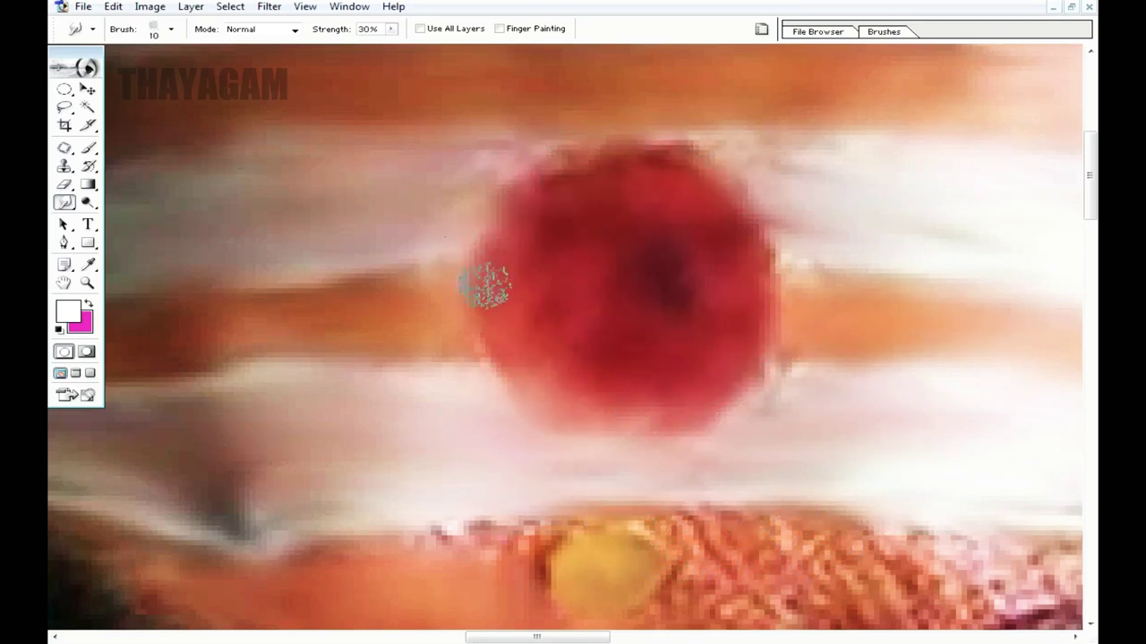
scroll(484, 287, "down", 5)
key("bracketright")
mouse_move(712, 425)
left_mouse_down()
mouse_move(729, 384)
mouse_move(773, 430)
mouse_move(762, 391)
left_mouse_up()
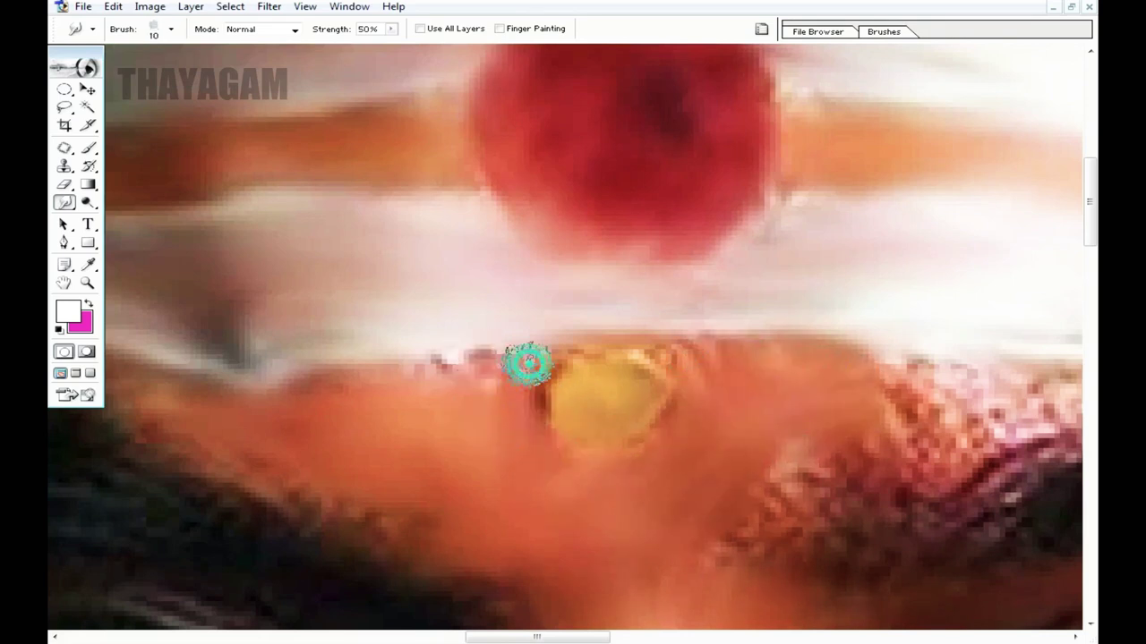
Smudge the eyebrow area and the speckled red skin under the eye.
key("bracketleft")
mouse_move(834, 470)
left_mouse_down()
mouse_move(556, 345)
mouse_move(457, 407)
left_mouse_up()
key("bracketright")
mouse_move(346, 406)
left_mouse_down()
mouse_move(675, 408)
mouse_move(796, 537)
mouse_move(755, 486)
left_mouse_up()
key("bracketleft")
left_click_drag(824, 394, 934, 345)
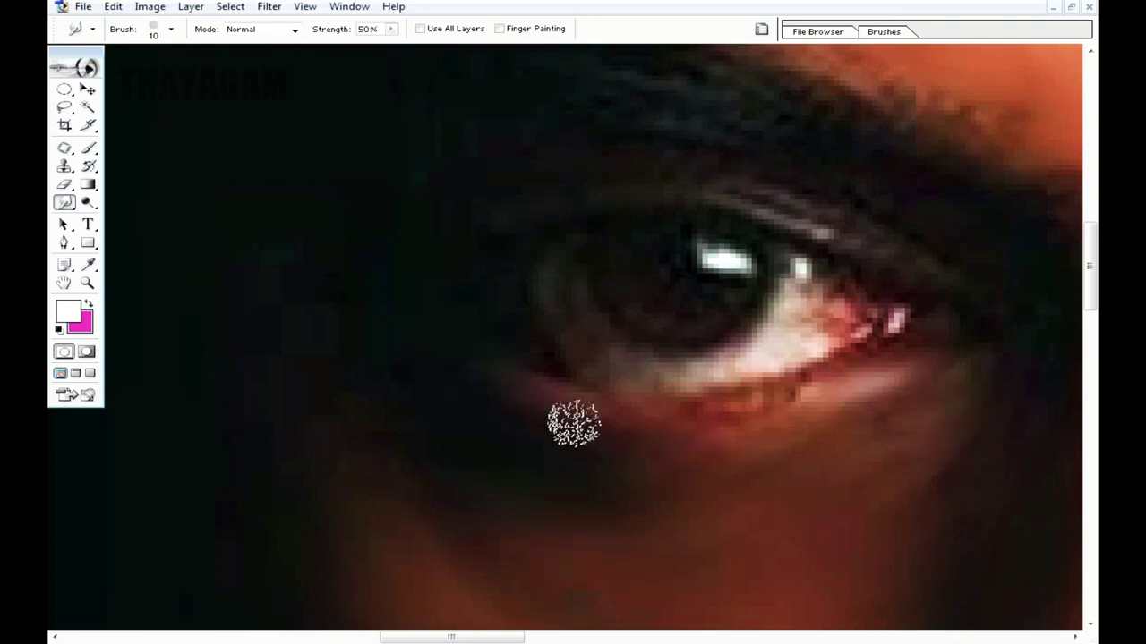
Smooth the speckled red along the lower eyelid.
left_click_drag(573, 417, 823, 374)
left_click_drag(778, 404, 908, 350)
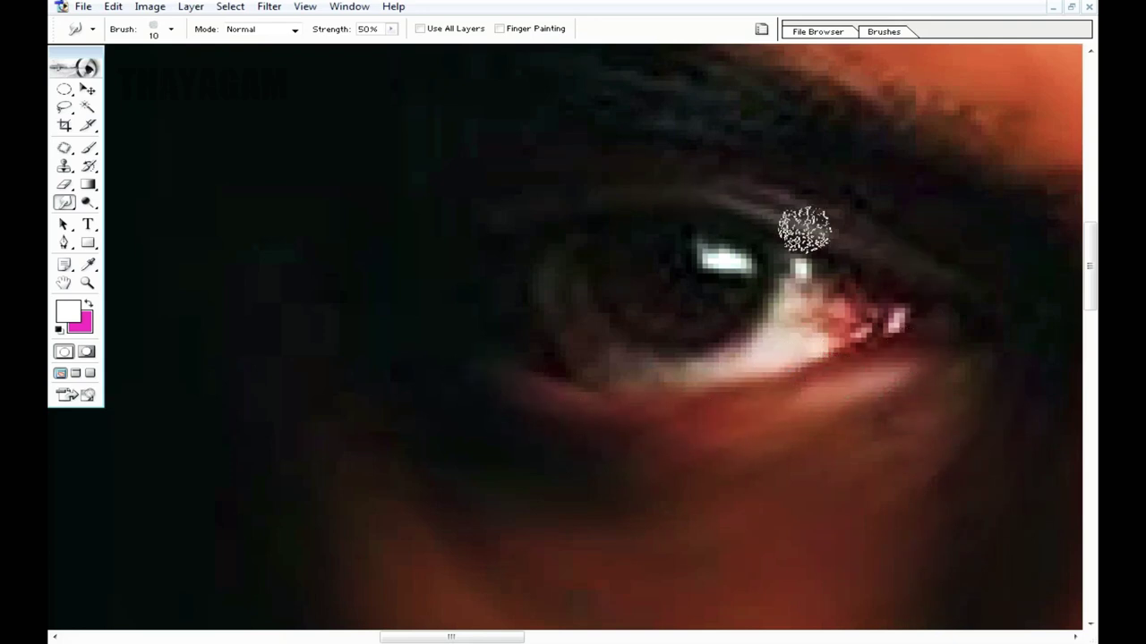
left_click(740, 302)
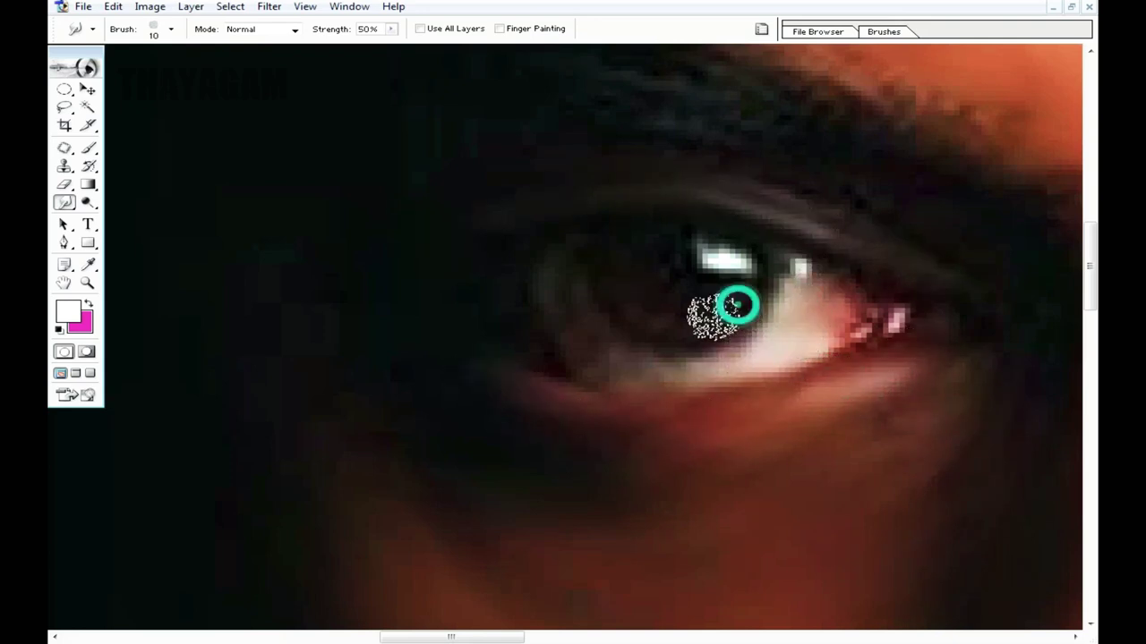
Paint the eye's inner corner and lower lid soft white, then resume smudging at a larger size.
left_click(87, 147)
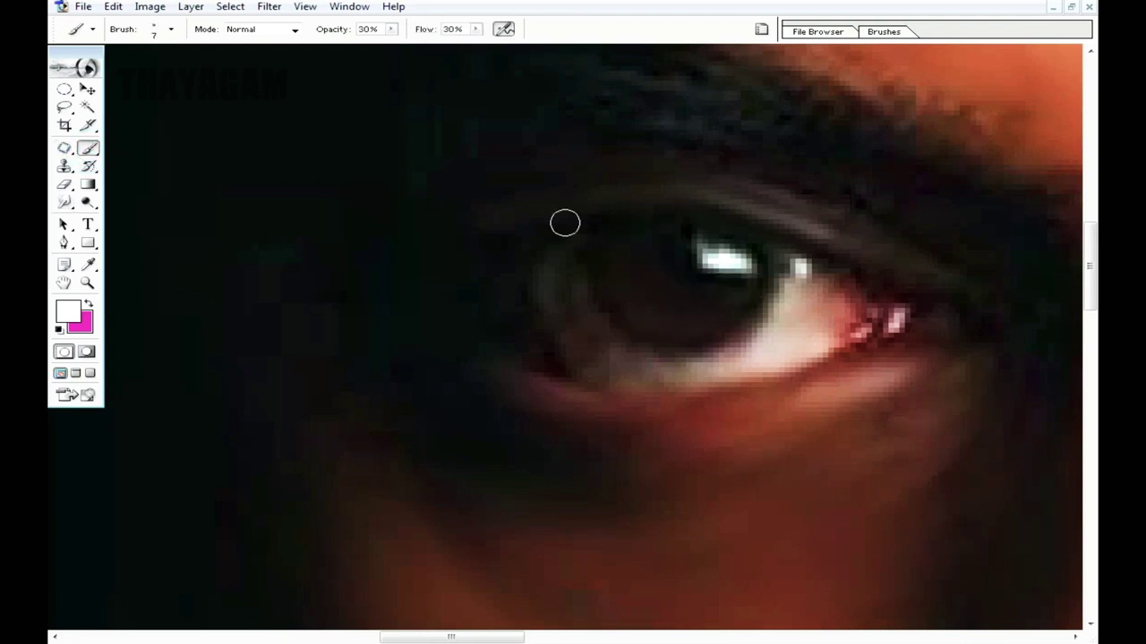
mouse_move(560, 304)
left_mouse_down()
mouse_move(614, 376)
mouse_move(541, 260)
left_mouse_up()
left_click(62, 204)
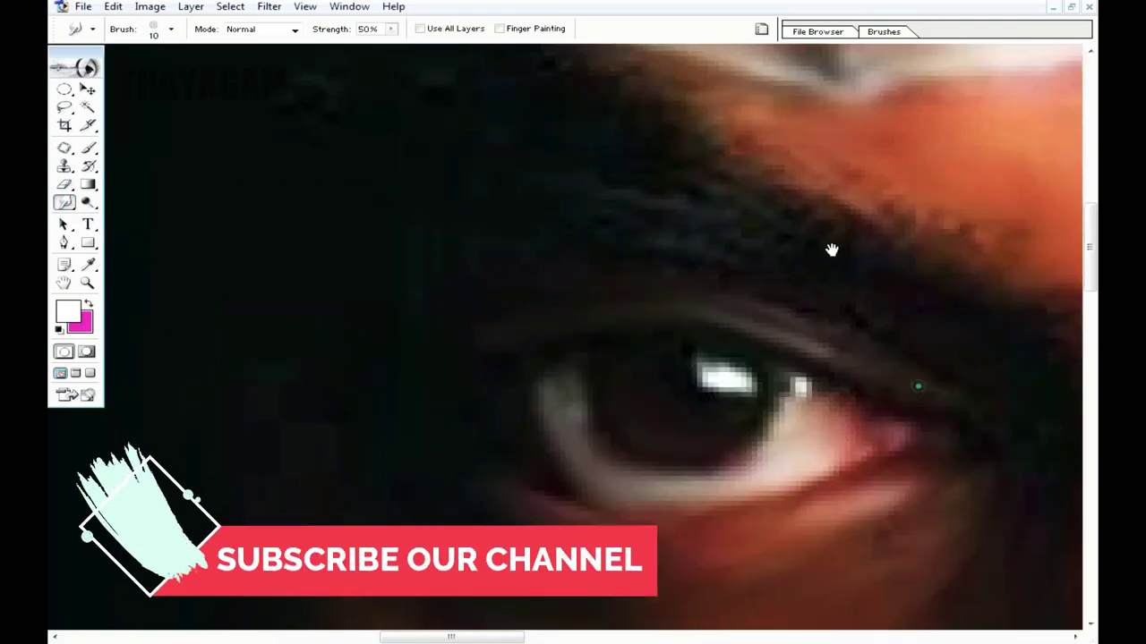
left_click_drag(913, 322, 849, 261)
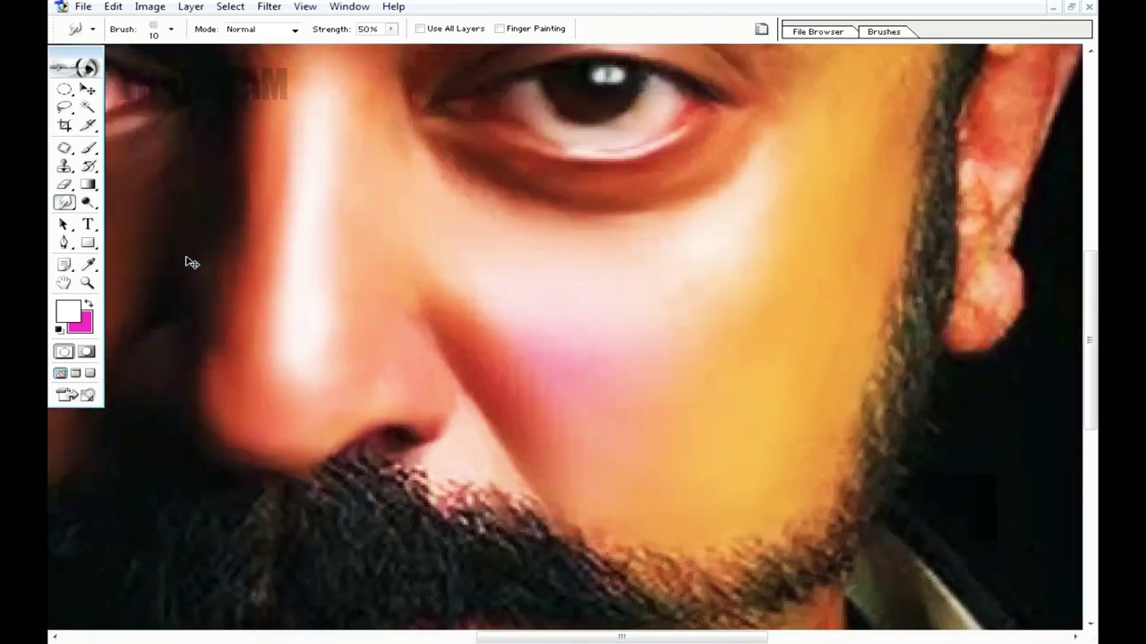
key("bracketright")
key("bracketright")
Choose the 11 px scattered brush preset for smudging.
key("3")
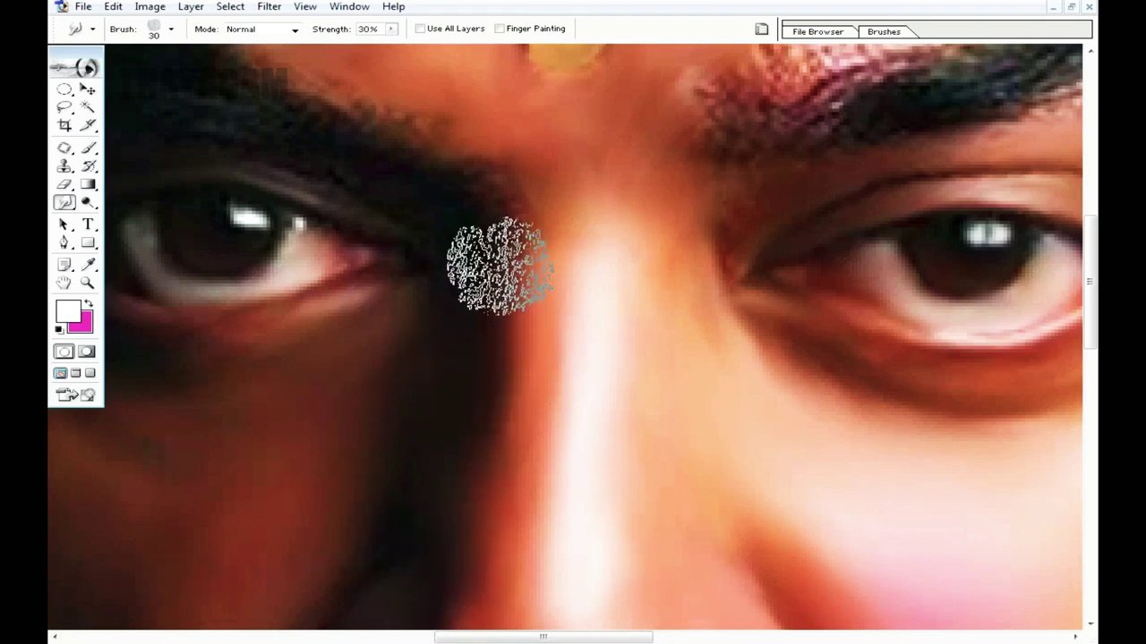
mouse_move(365, 136)
left_mouse_down()
mouse_move(558, 351)
mouse_move(677, 450)
left_mouse_up()
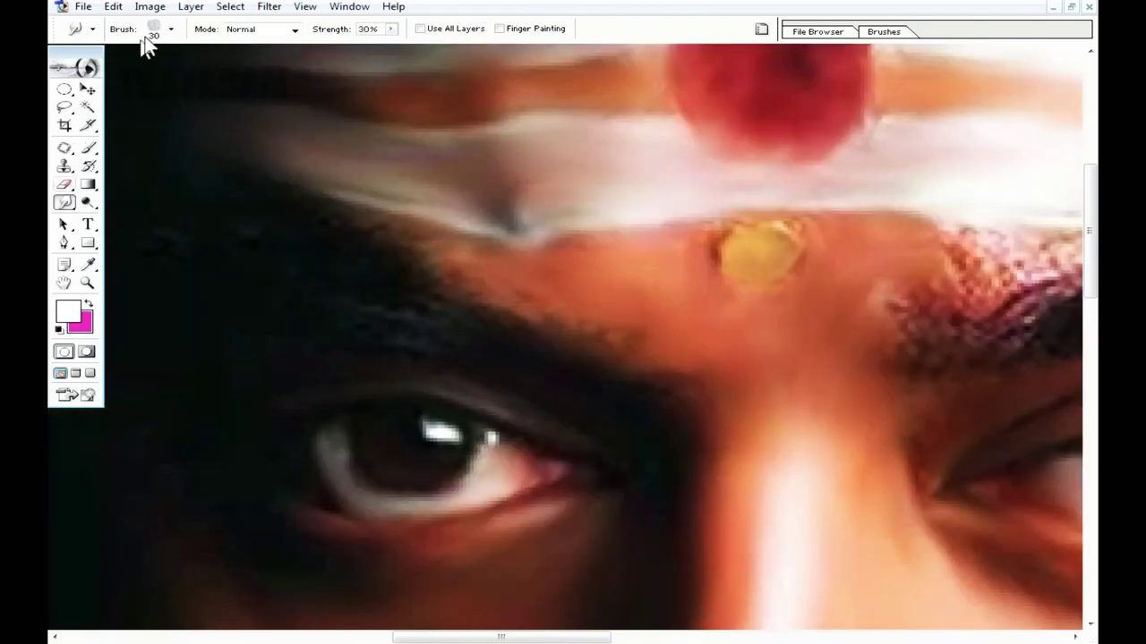
left_click(171, 29)
scroll(183, 170, "down", 2)
scroll(184, 170, "down", 2)
left_click(133, 168)
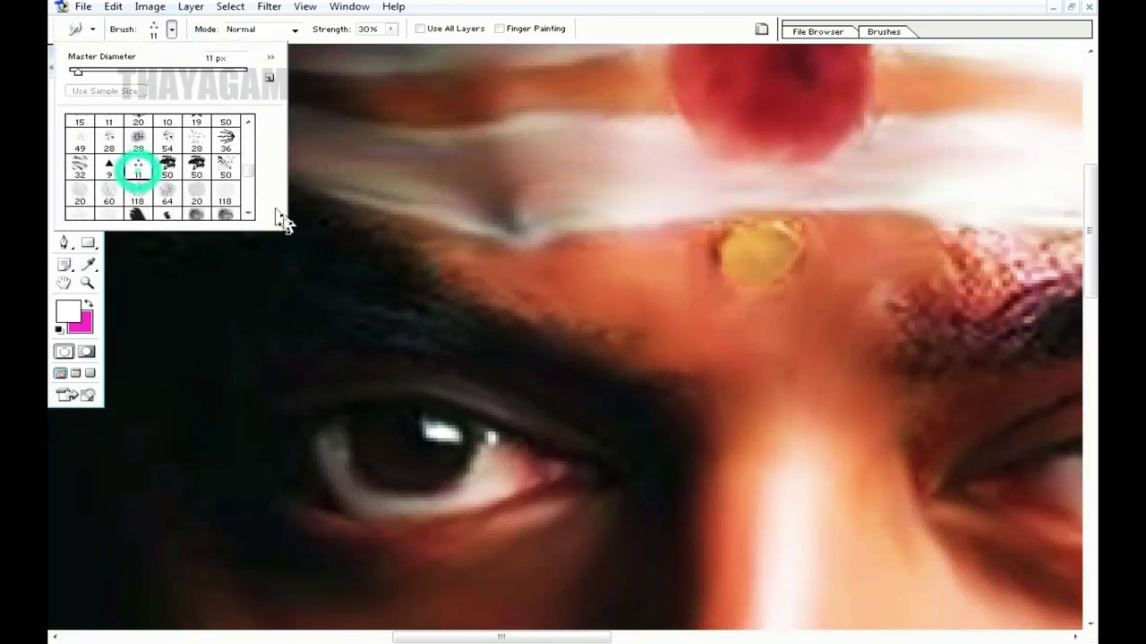
left_click(422, 325)
left_click_drag(421, 325, 475, 376)
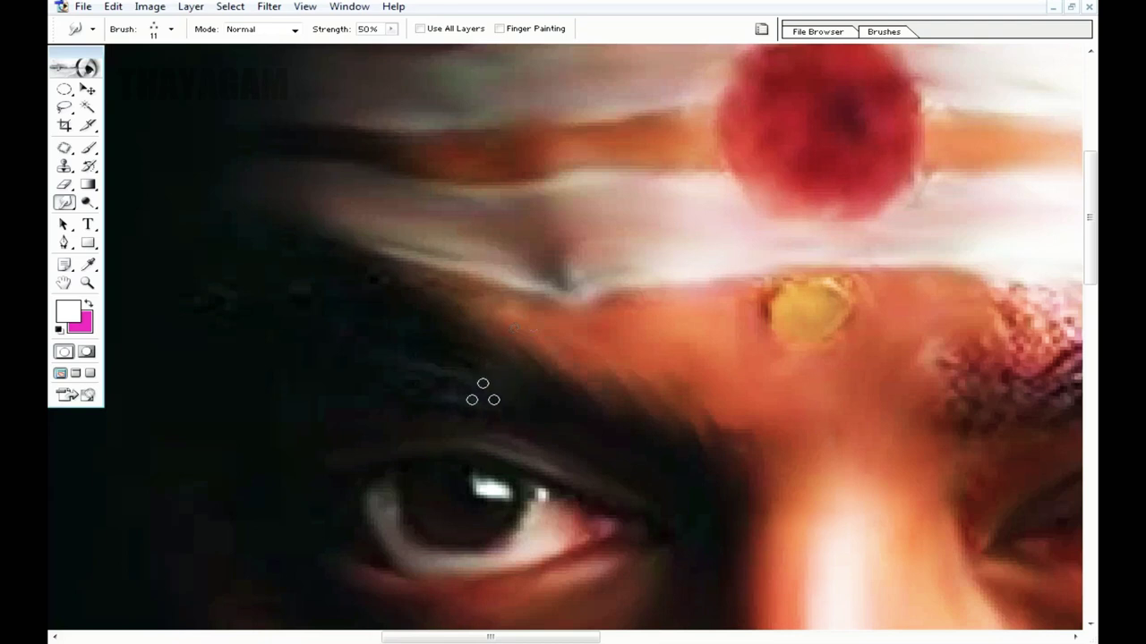
Blend the eyebrow's inner end, lower edge, outer end and upper edge.
left_click_drag(984, 427, 470, 481)
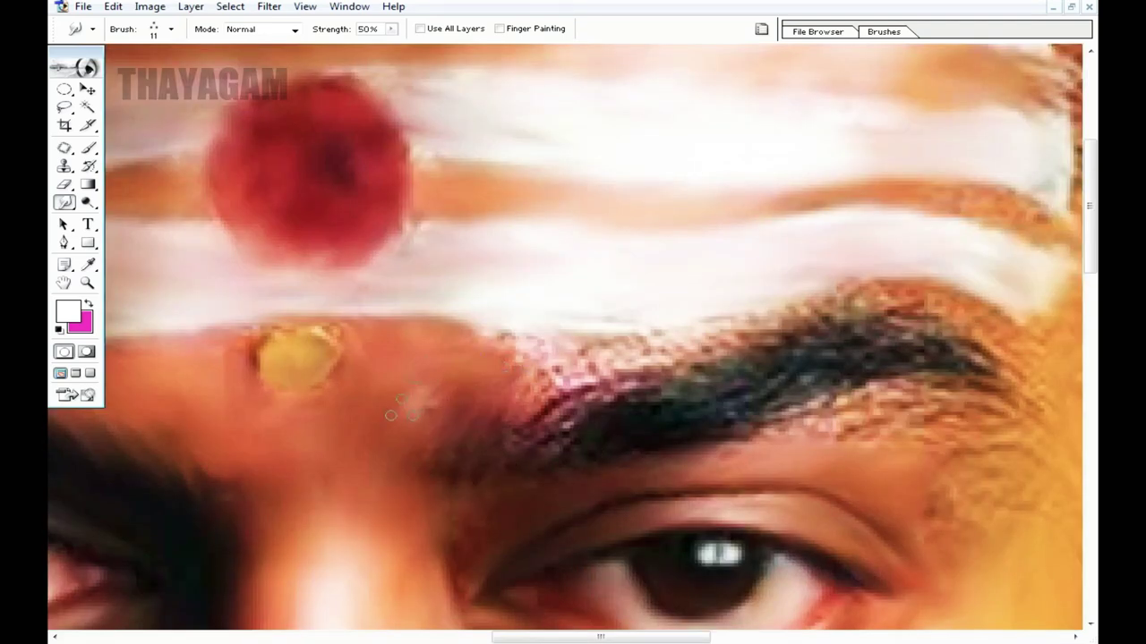
left_click_drag(535, 411, 509, 384)
left_click_drag(601, 359, 571, 407)
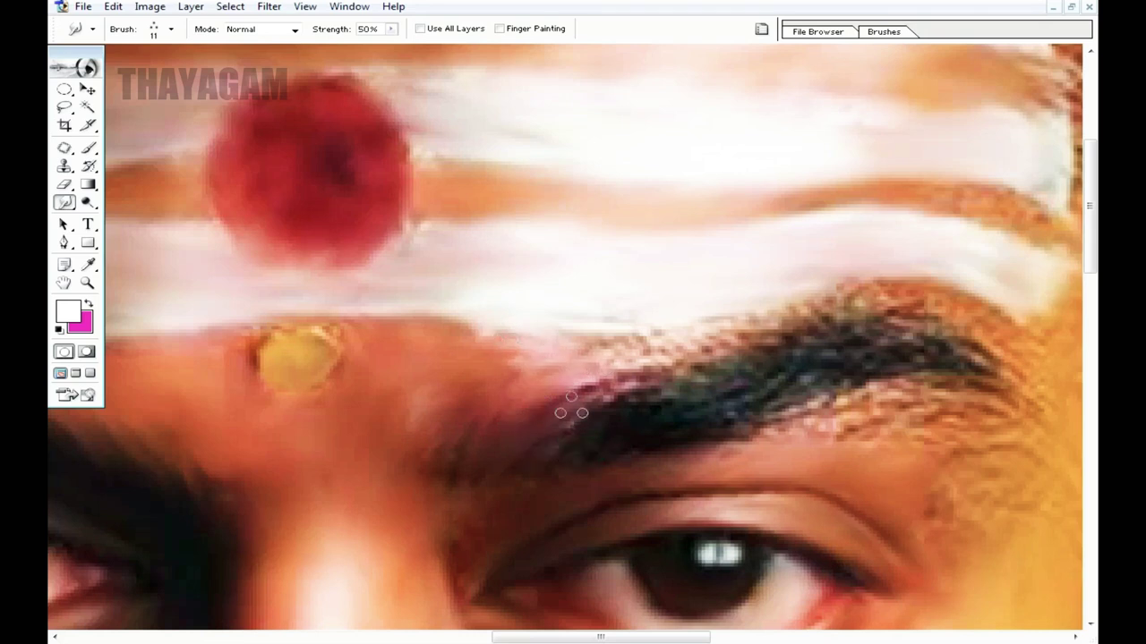
left_click_drag(691, 428, 881, 380)
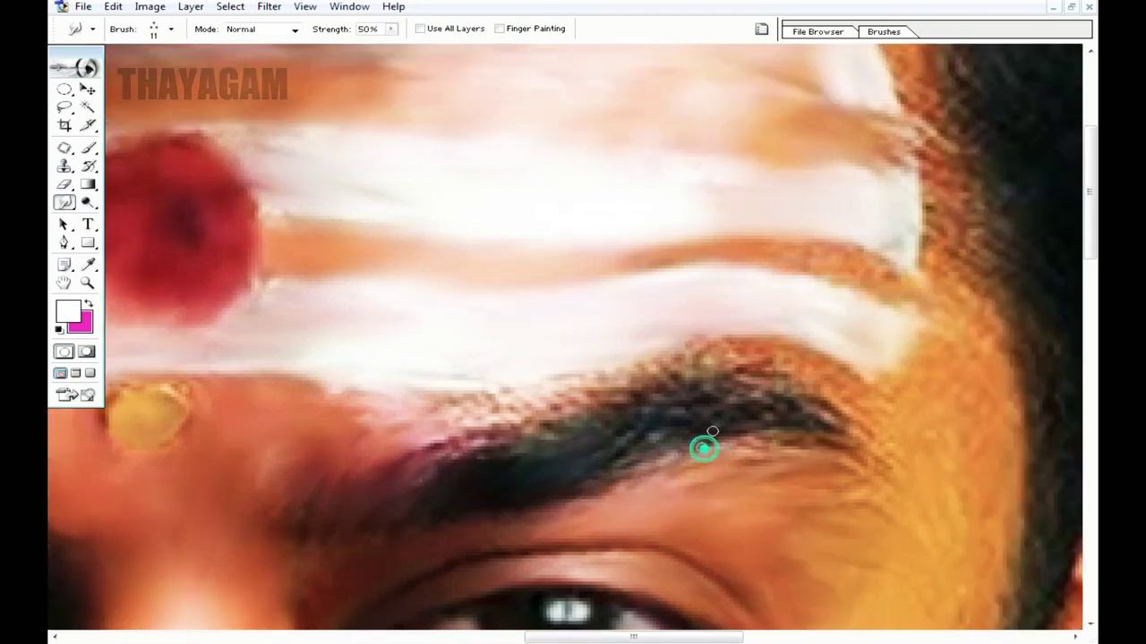
mouse_move(703, 448)
left_mouse_down()
mouse_move(704, 421)
mouse_move(873, 431)
left_mouse_up()
left_click_drag(714, 368, 669, 421)
left_click_drag(581, 407, 532, 397)
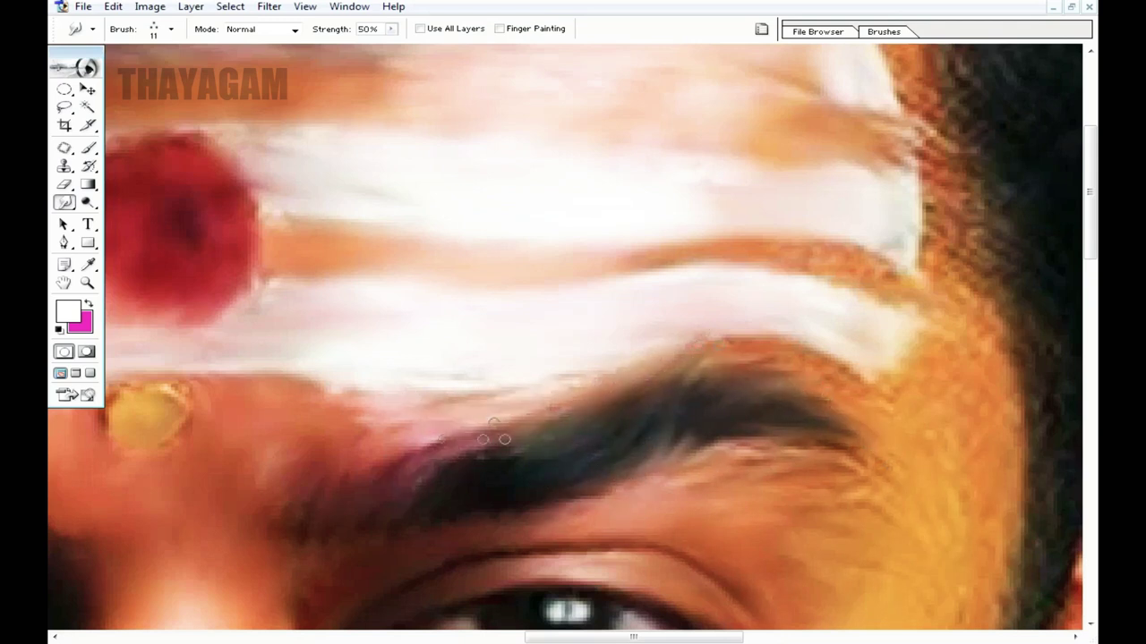
Smudge the temple beside the eyebrow with a 60 px brush.
left_click(170, 29)
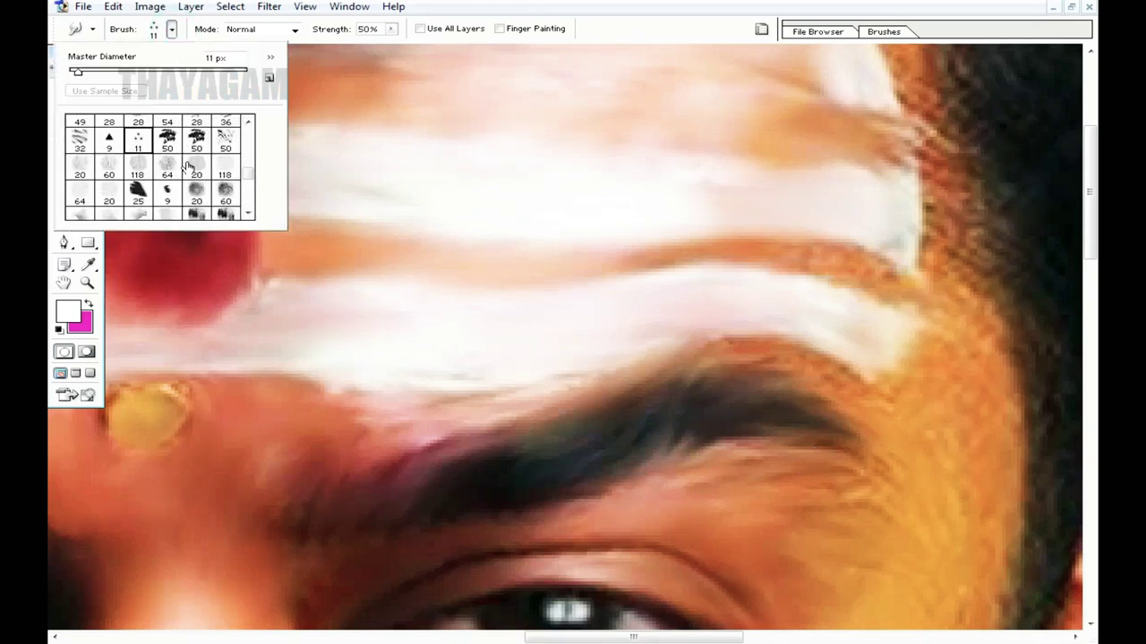
left_click(223, 175)
key("Return")
left_click_drag(890, 393, 842, 302)
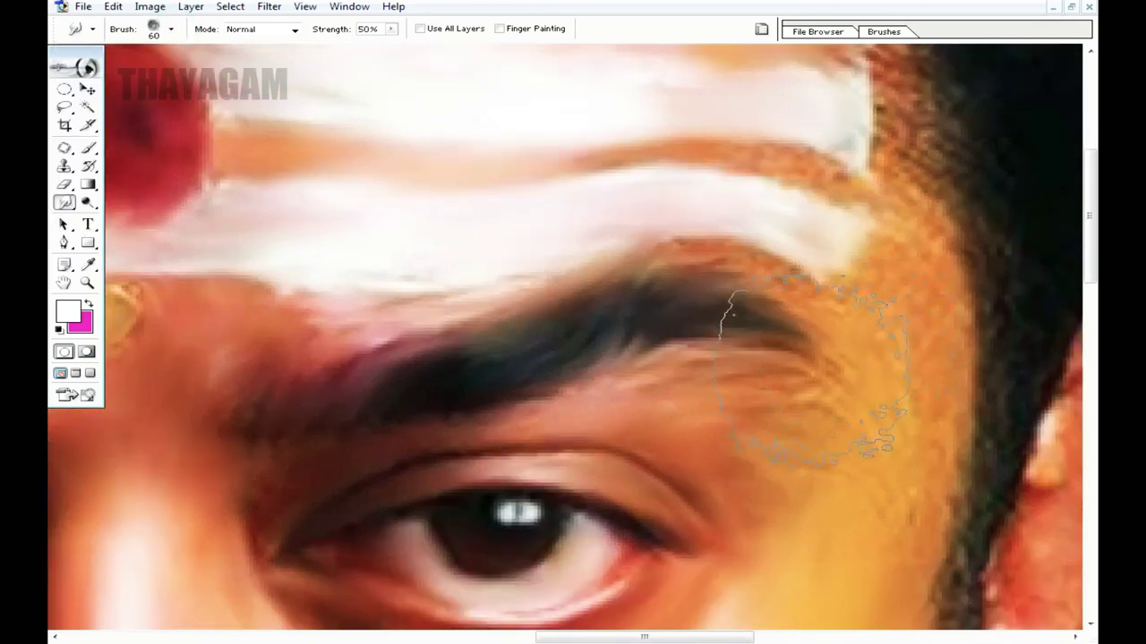
left_click_drag(822, 470, 891, 479)
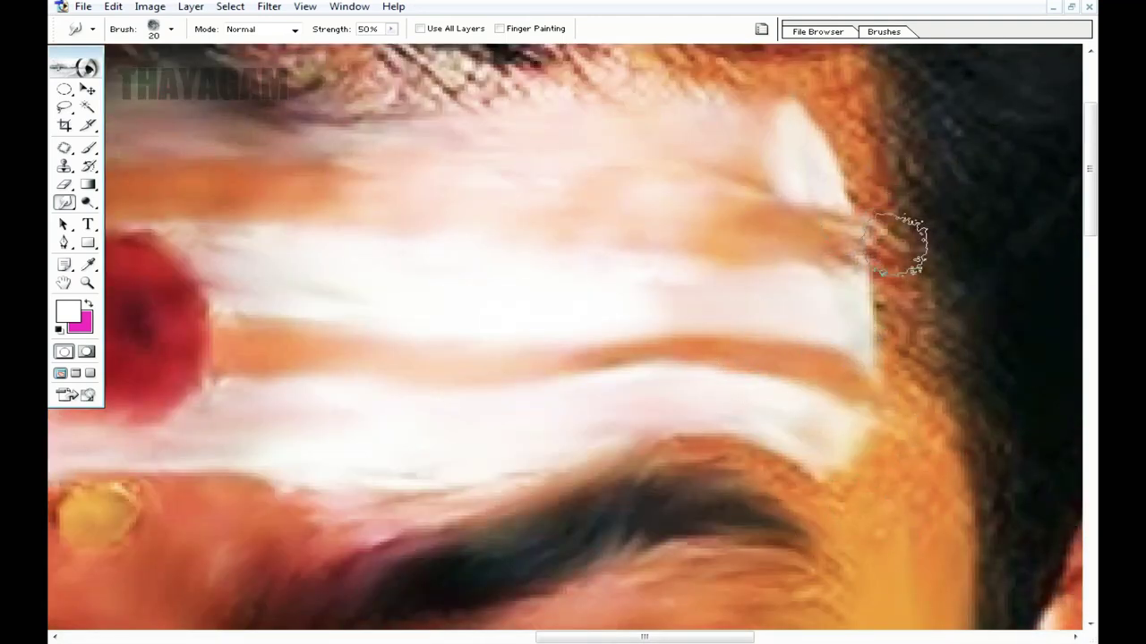
With an 11 px brush, streak the hair above the forehead diagonally toward the lower right.
left_click(166, 30)
left_click(162, 157)
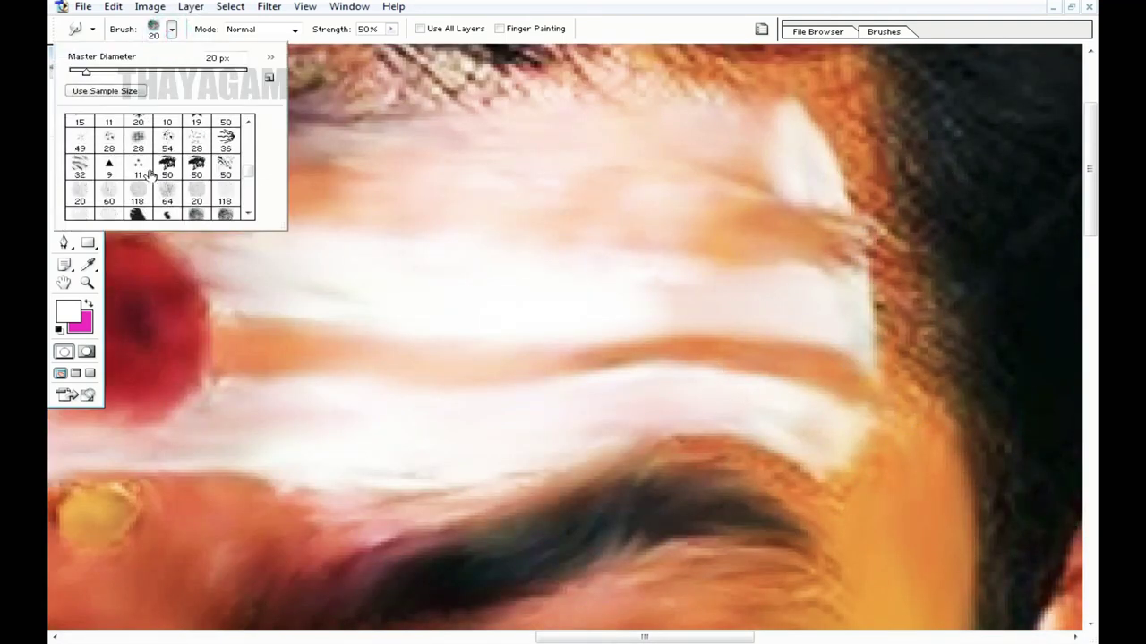
key("Return")
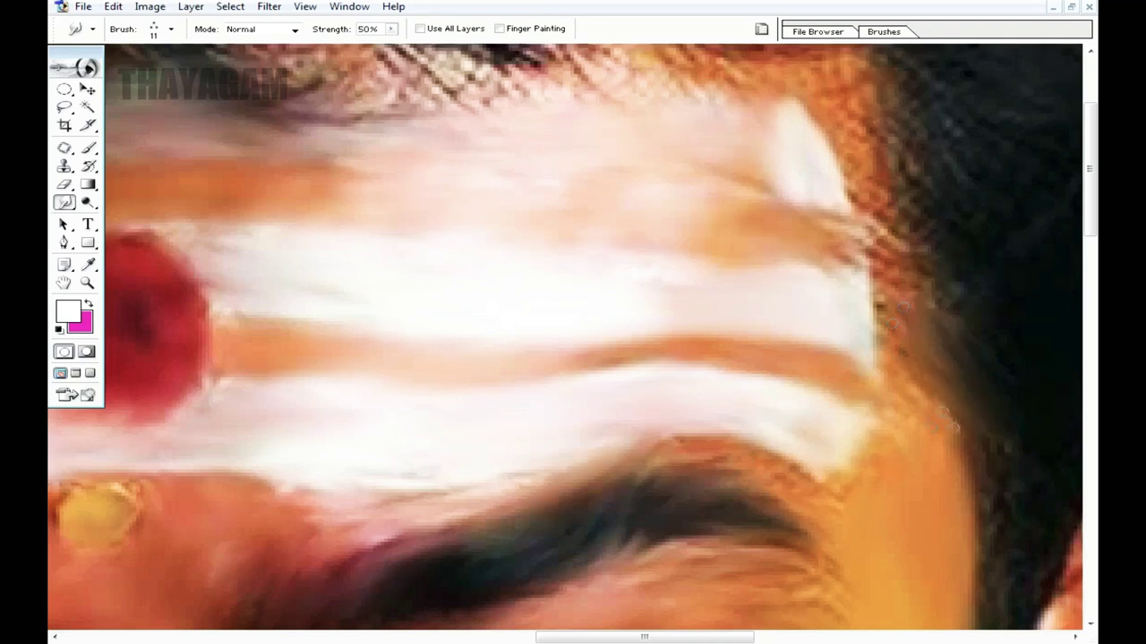
left_click_drag(685, 231, 726, 414)
mouse_move(306, 103)
left_mouse_down()
mouse_move(555, 228)
mouse_move(539, 197)
mouse_move(627, 237)
left_mouse_up()
left_click_drag(313, 192, 528, 278)
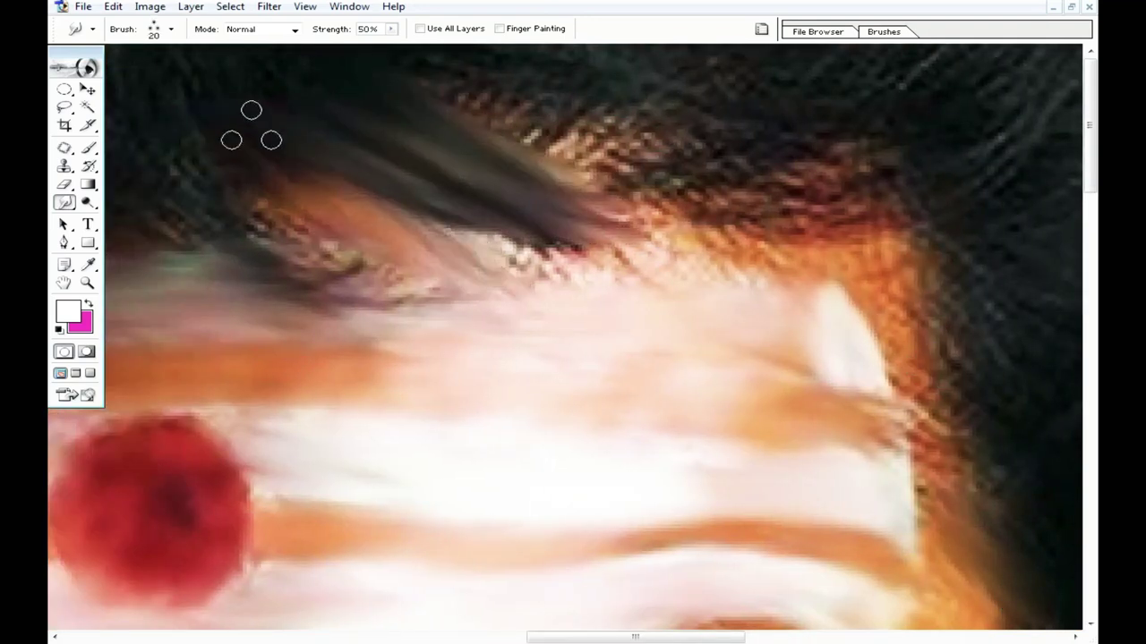
left_click_drag(251, 130, 564, 251)
left_click_drag(242, 179, 385, 215)
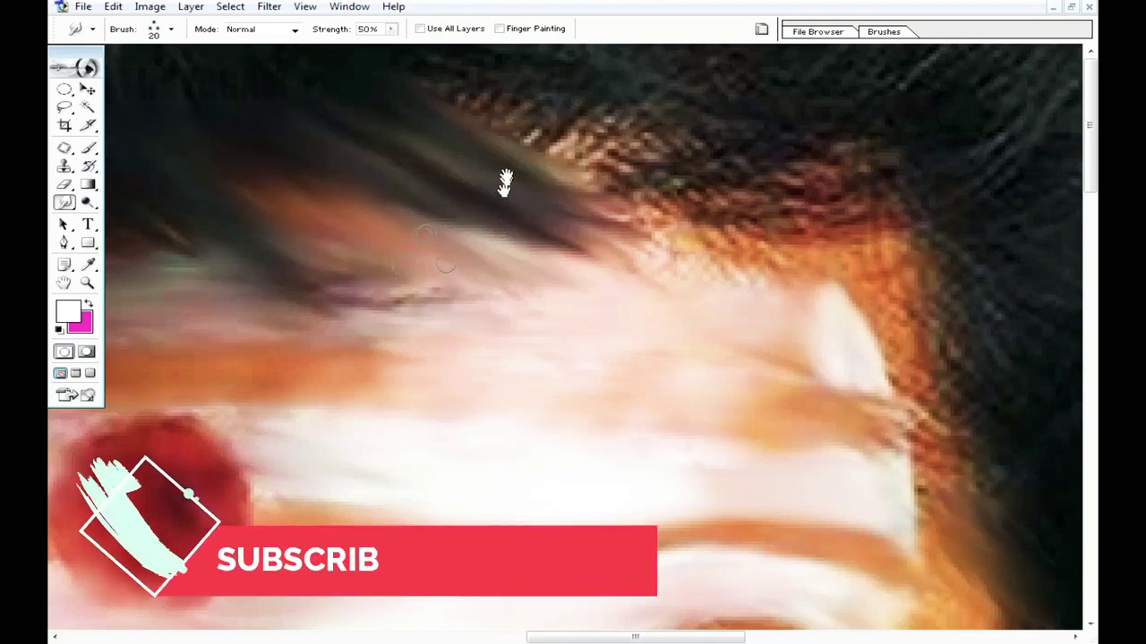
left_click_drag(505, 183, 300, 192)
left_click_drag(481, 179, 743, 242)
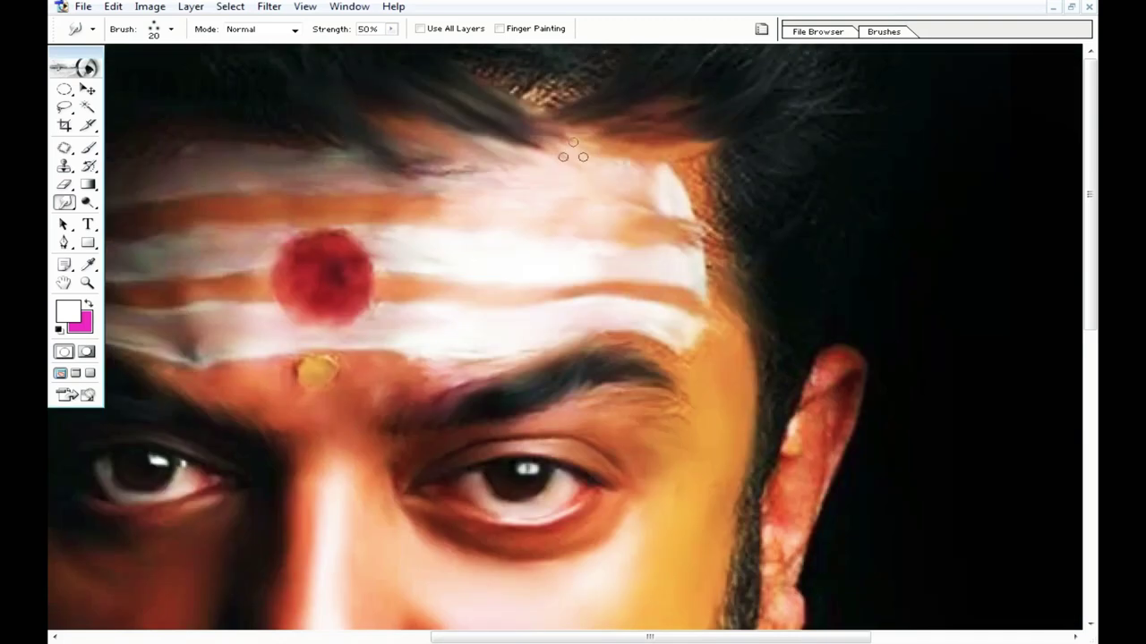
Blend the light hair patch at the hairline into the surrounding hair.
left_click_drag(485, 68, 633, 76)
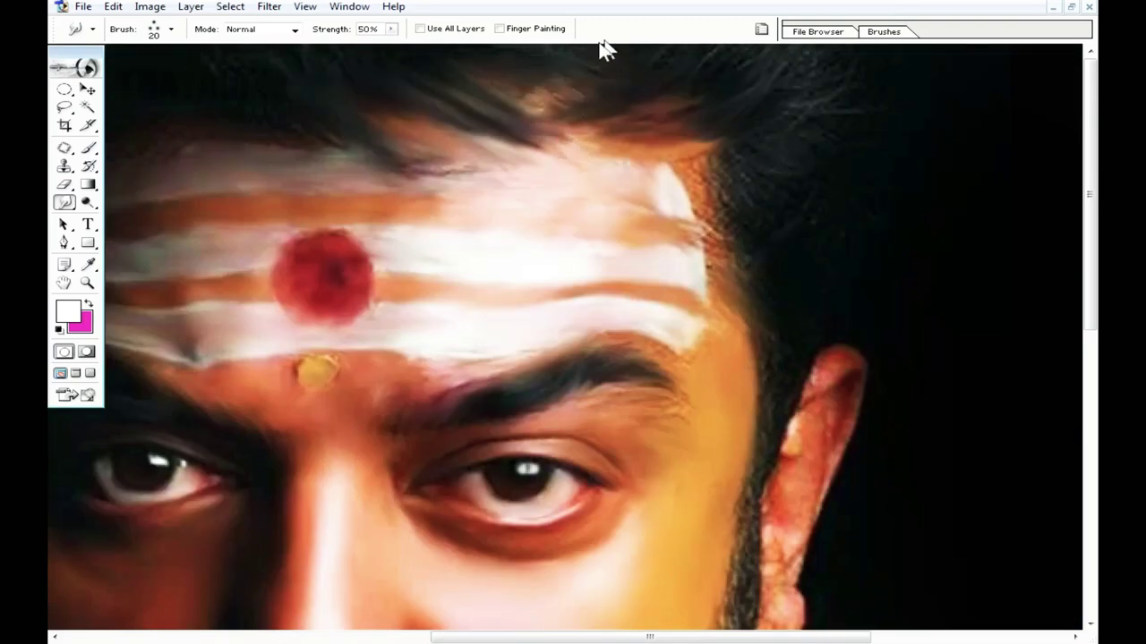
left_click_drag(509, 77, 547, 81)
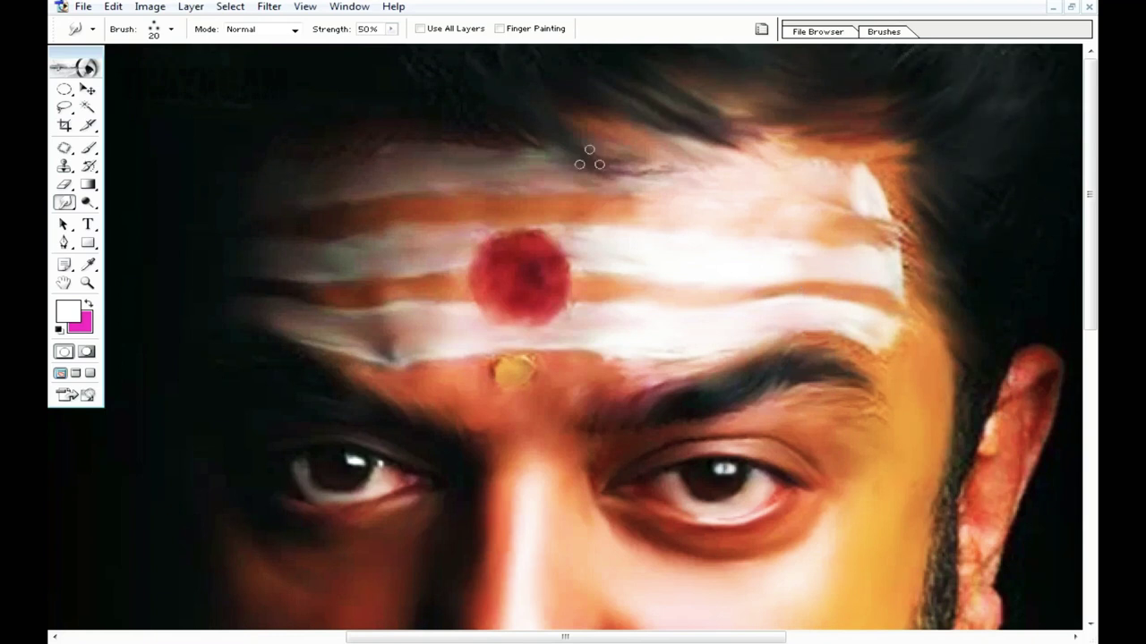
scroll(371, 302, "down", 2)
scroll(468, 332, "down", 5)
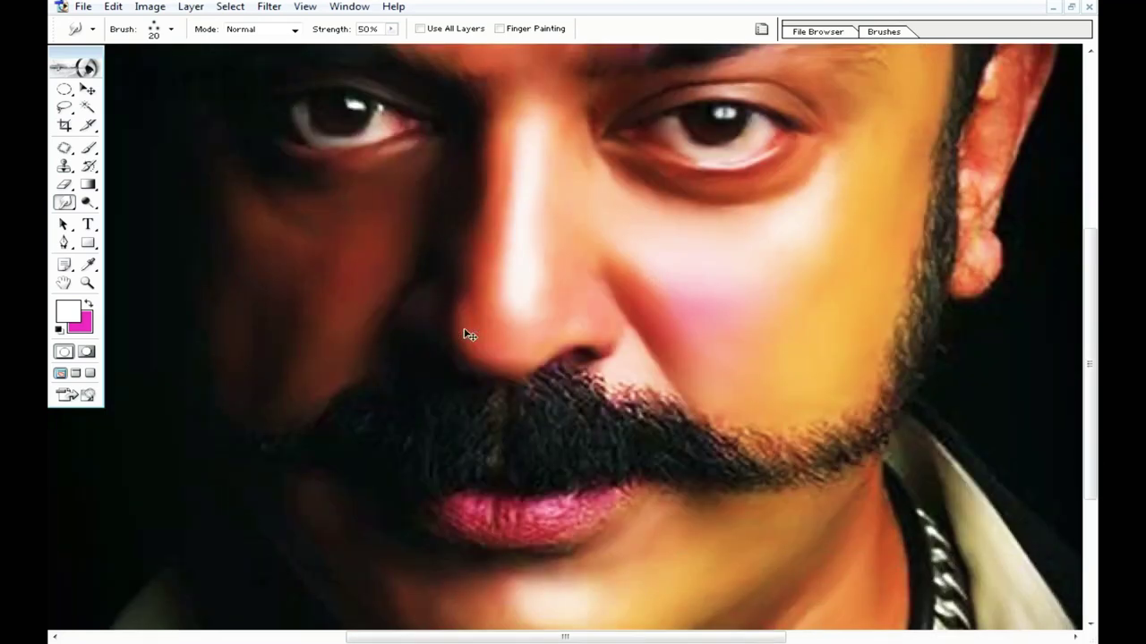
scroll(463, 325, "up", 1)
scroll(479, 147, "up", 1)
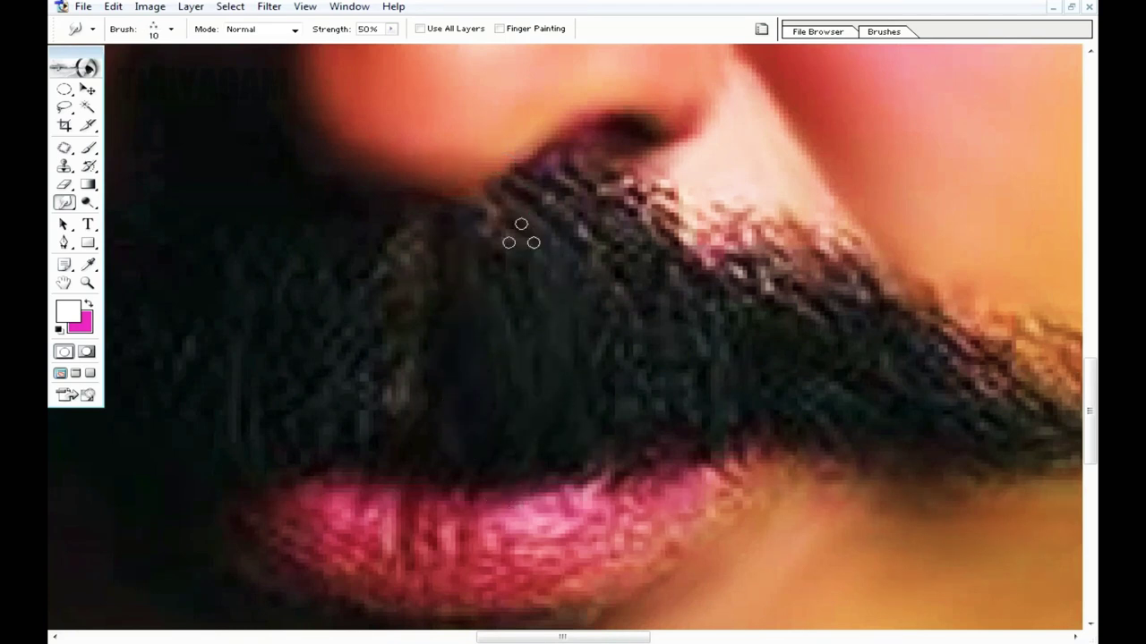
Smooth the pink speckles and strands along the mustache edge near the nose.
mouse_move(585, 240)
left_mouse_down()
mouse_move(667, 269)
mouse_move(627, 190)
mouse_move(637, 228)
left_mouse_up()
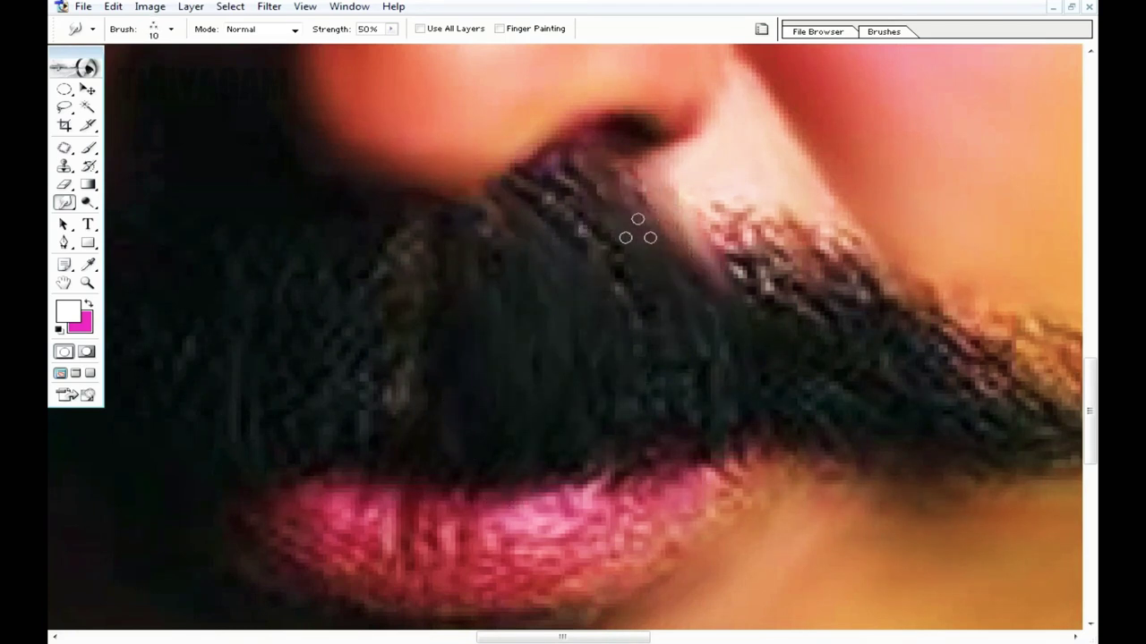
key("bracketright")
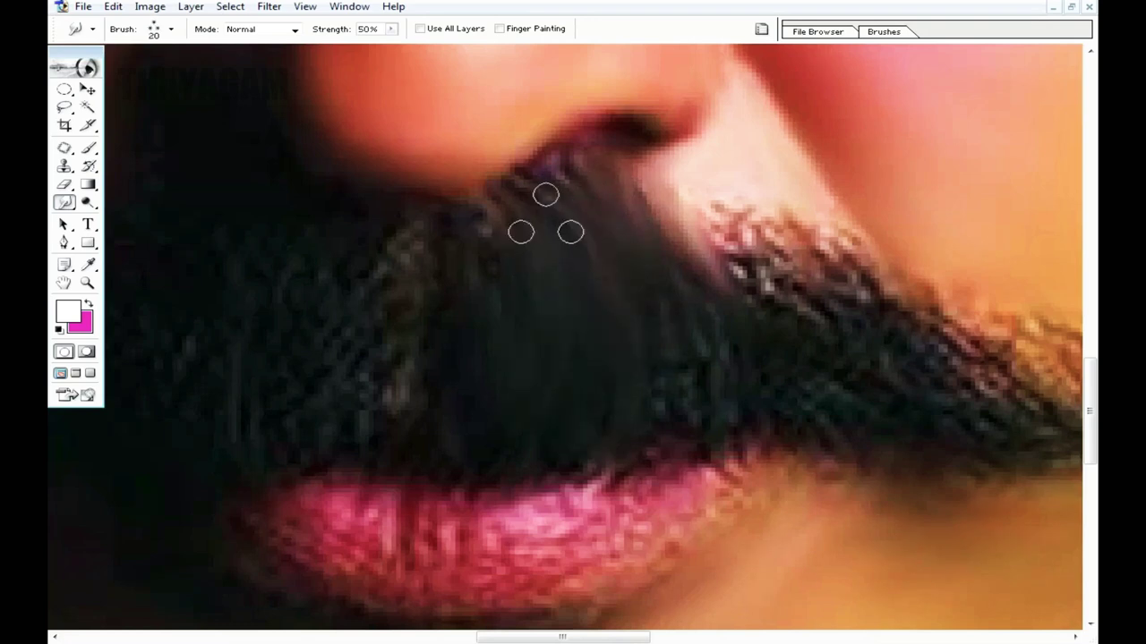
mouse_move(689, 295)
left_mouse_down()
mouse_move(719, 255)
mouse_move(806, 220)
left_mouse_up()
left_click_drag(752, 278, 810, 215)
mouse_move(813, 351)
left_mouse_down()
mouse_move(713, 184)
mouse_move(804, 291)
left_mouse_up()
key("bracketleft")
left_click_drag(739, 240, 833, 277)
left_click_drag(783, 201, 895, 346)
left_click_drag(854, 228, 892, 363)
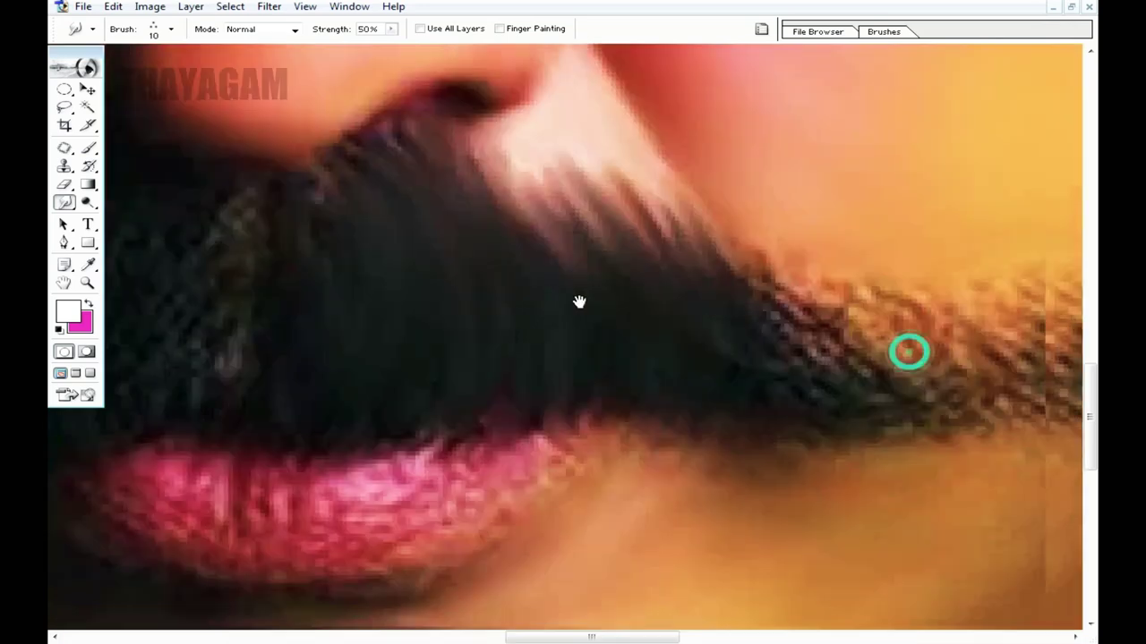
Smear the beard strands into the cheek and along the jaw as streaks.
left_click_drag(832, 452, 492, 483)
key("bracketright")
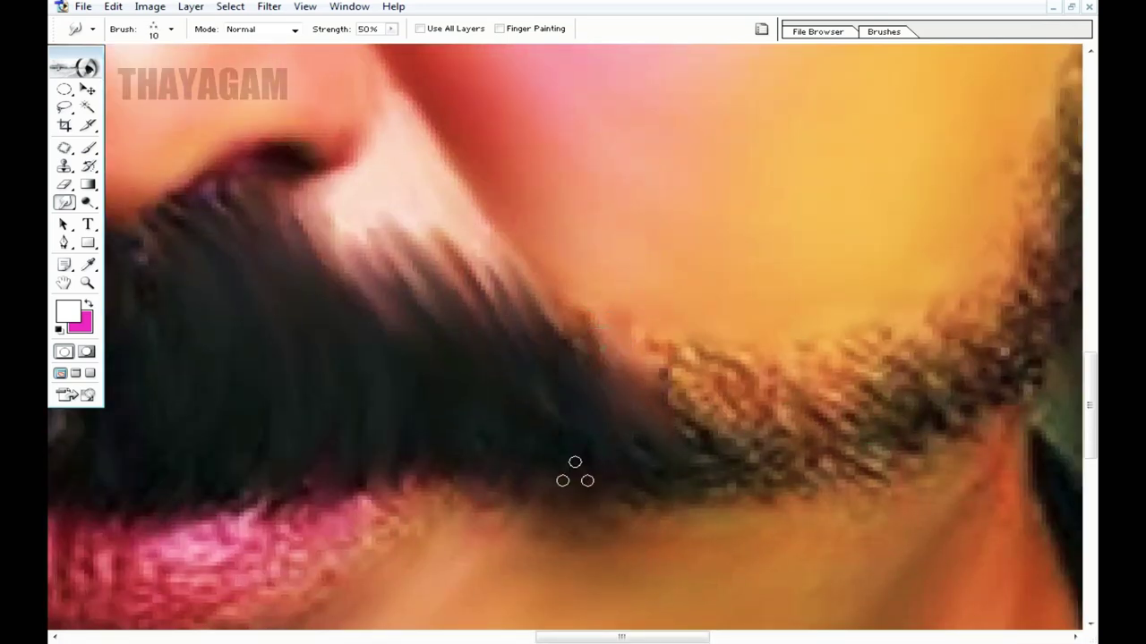
left_click_drag(575, 379, 716, 439)
left_click_drag(779, 466, 810, 465)
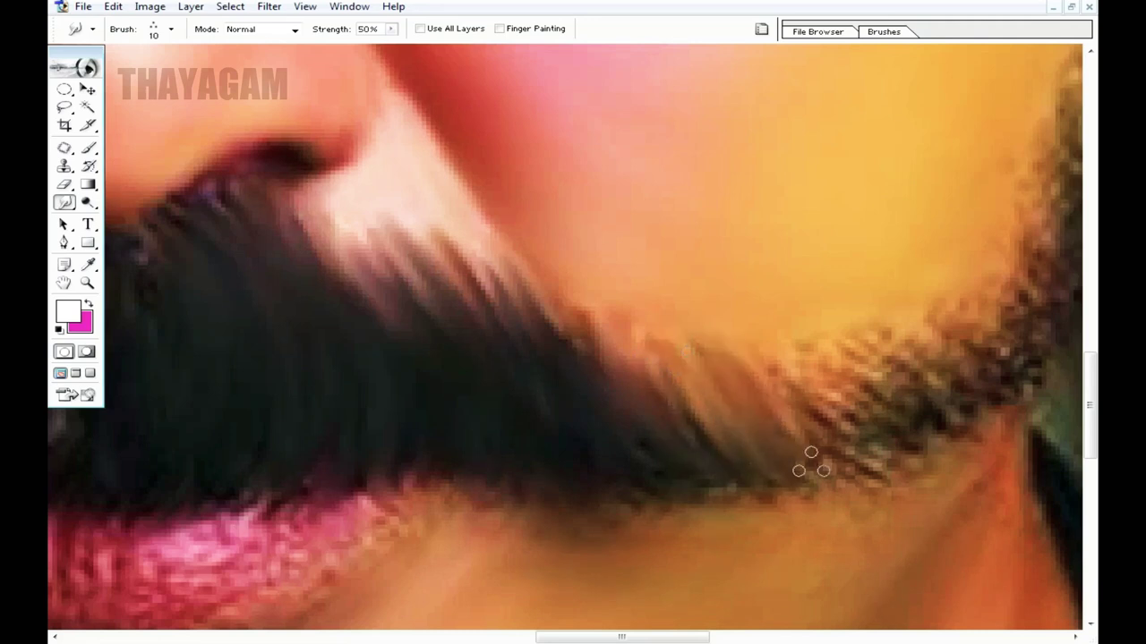
mouse_move(804, 367)
left_mouse_down()
mouse_move(775, 460)
mouse_move(778, 442)
mouse_move(675, 481)
mouse_move(633, 438)
mouse_move(596, 483)
mouse_move(580, 533)
mouse_move(573, 439)
mouse_move(603, 435)
mouse_move(564, 394)
mouse_move(507, 379)
left_mouse_up()
scroll(596, 483, "right", 5)
Smudge the lower beard edge along the jaw in soft streaks.
left_click_drag(416, 407, 379, 406)
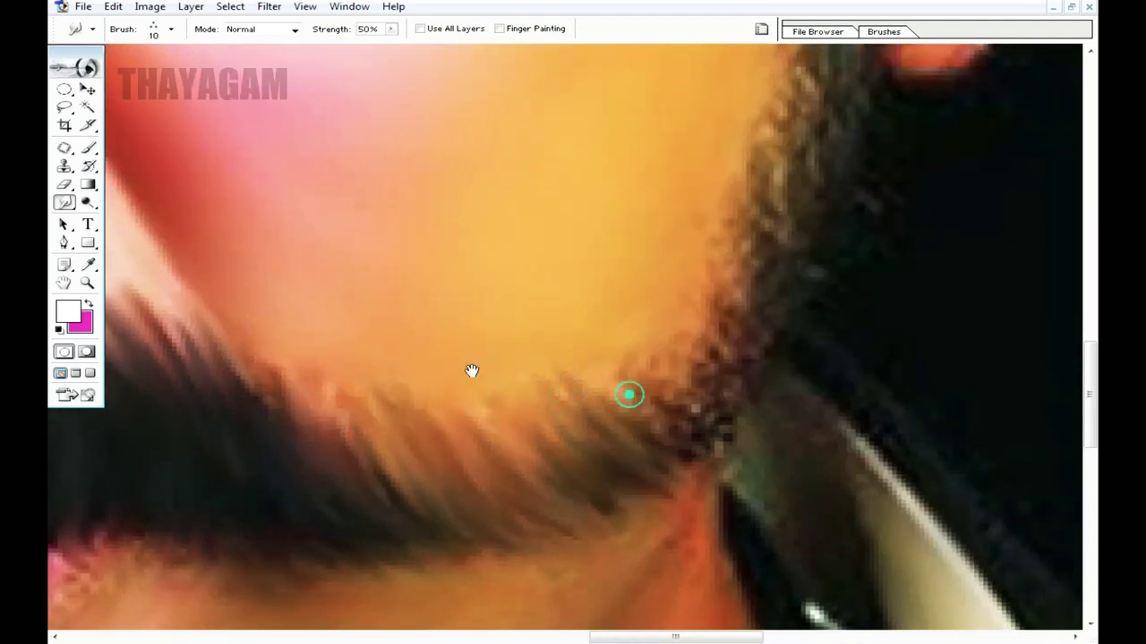
scroll(630, 394, "right", 5)
left_click_drag(537, 409, 478, 349)
scroll(573, 224, "up", 5)
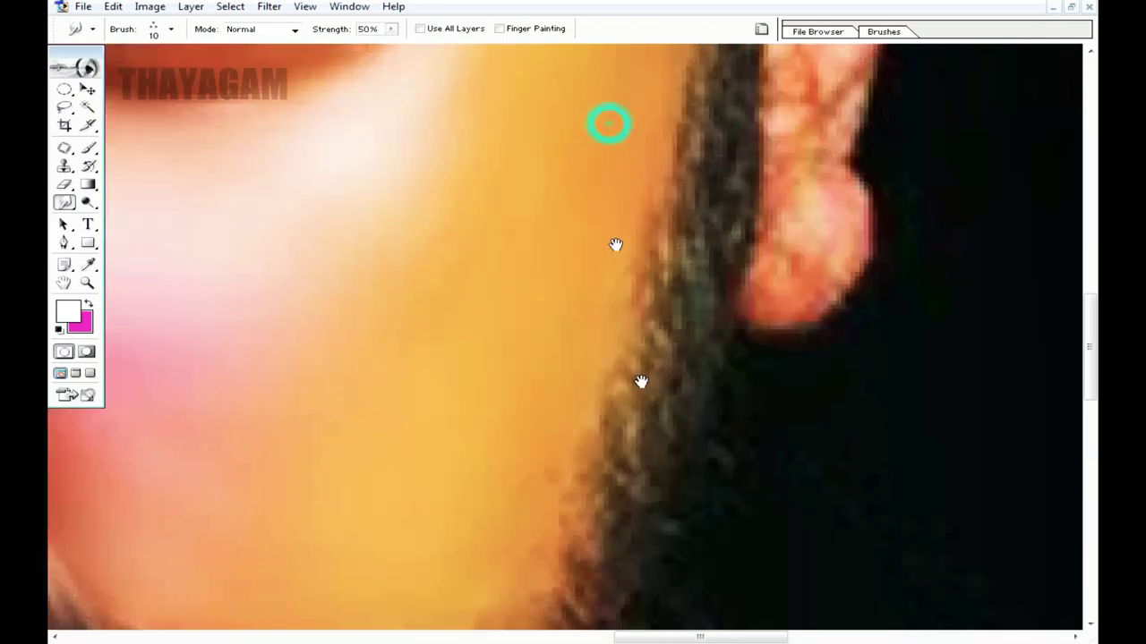
scroll(588, 259, "up", 5)
scroll(559, 542, "up", 1)
Pan around the ear, sideburn, jaw and mustache to review the smudging.
left_click_drag(702, 233, 655, 306)
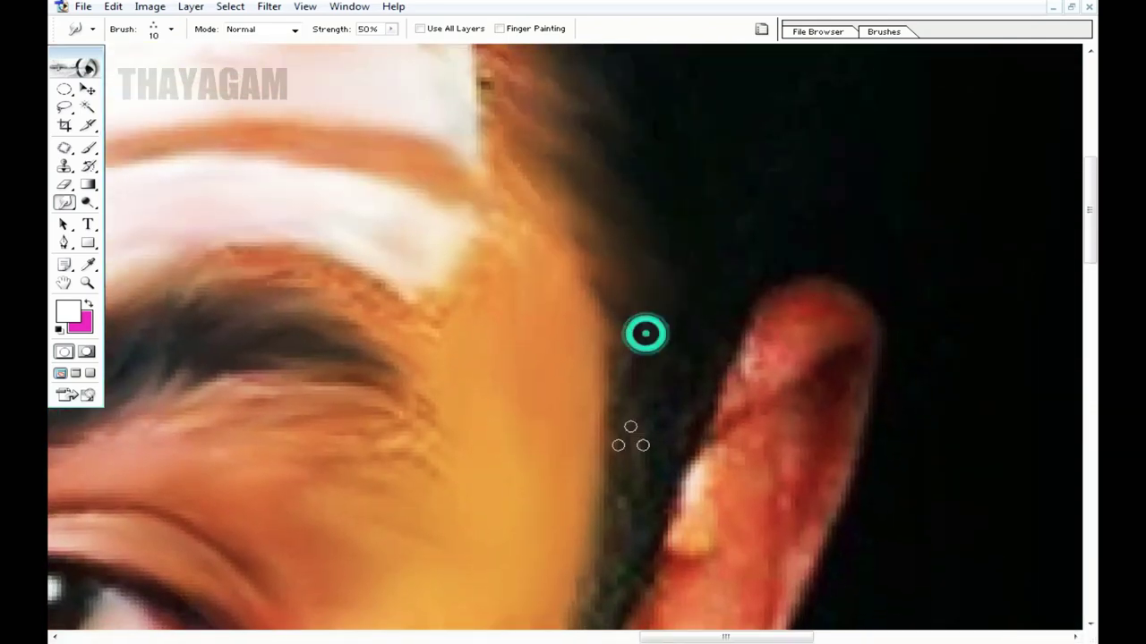
scroll(588, 475, "down", 5)
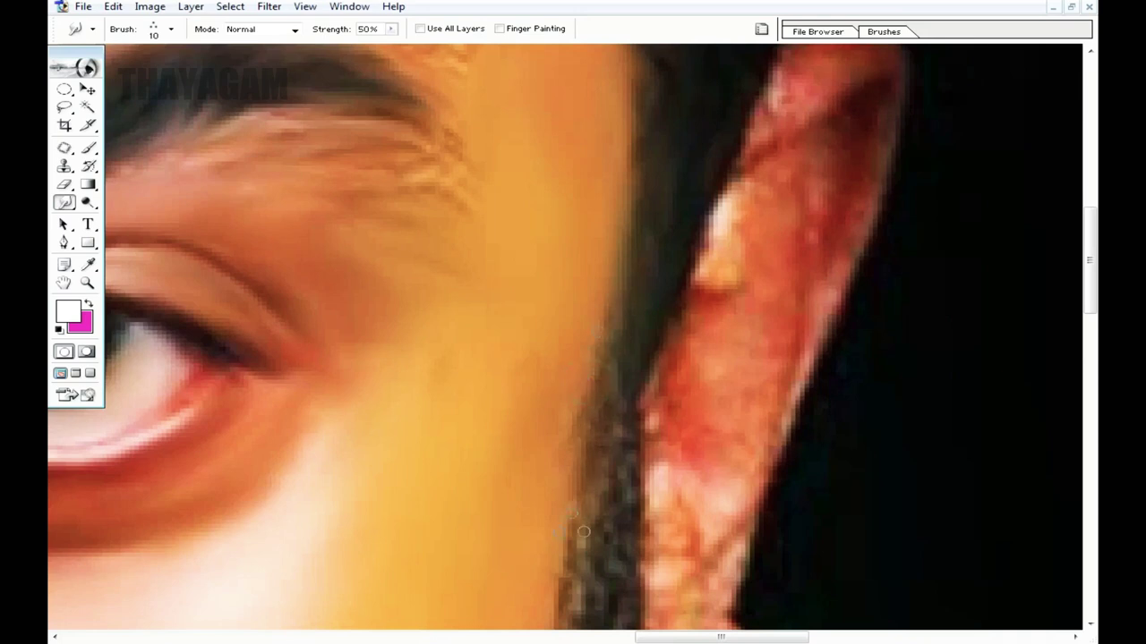
scroll(577, 564, "down", 5)
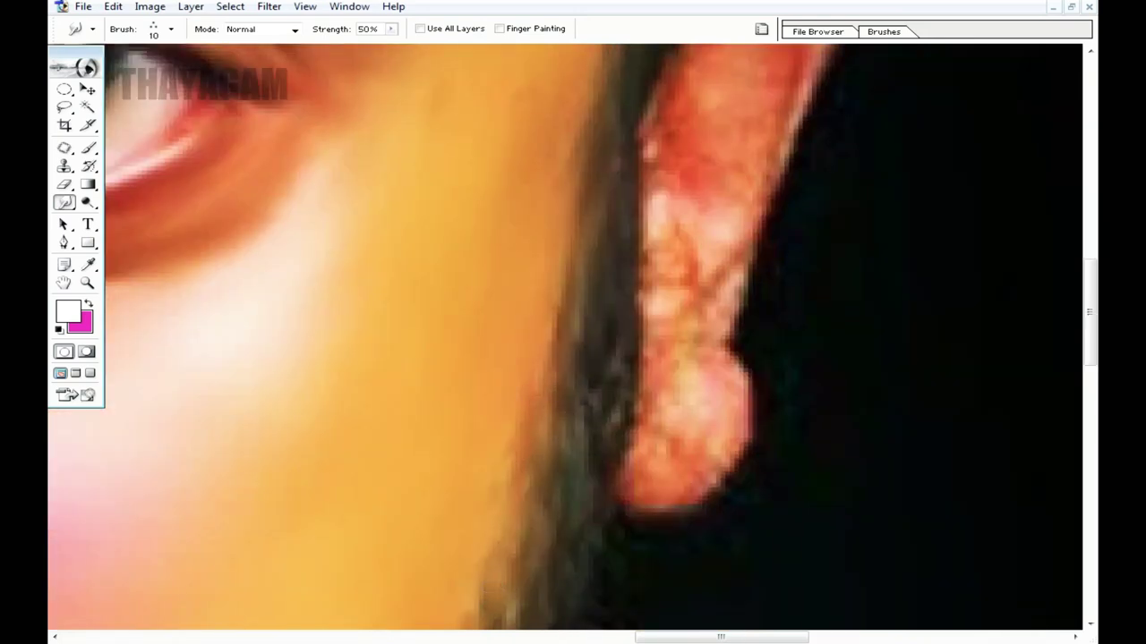
scroll(593, 349, "down", 5)
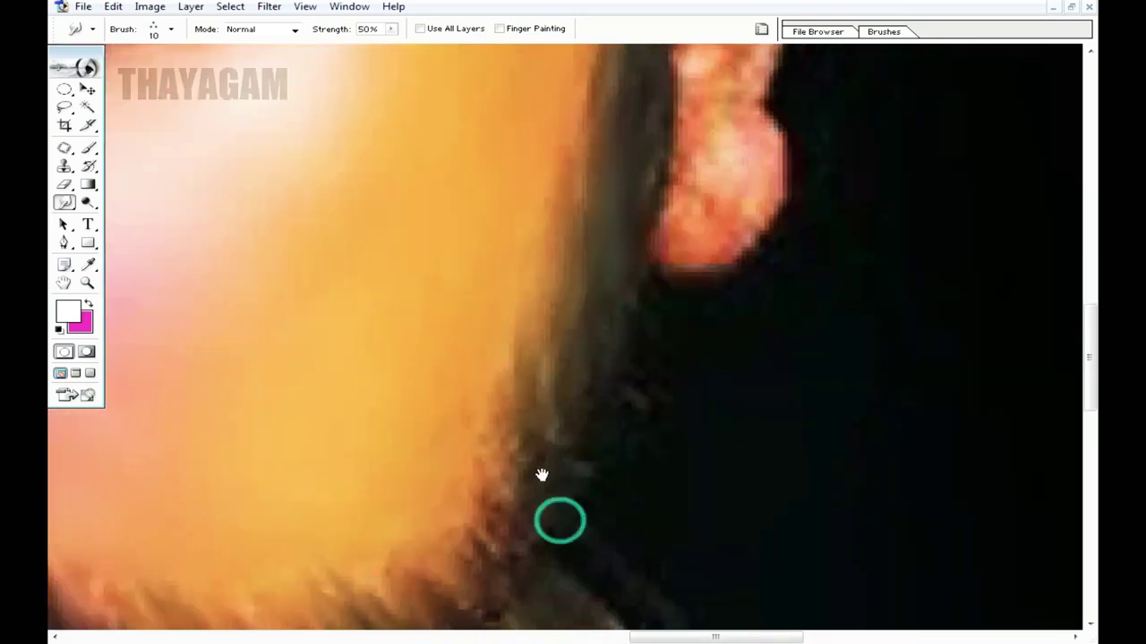
mouse_move(506, 590)
left_mouse_down()
mouse_move(678, 404)
mouse_move(940, 400)
left_mouse_up()
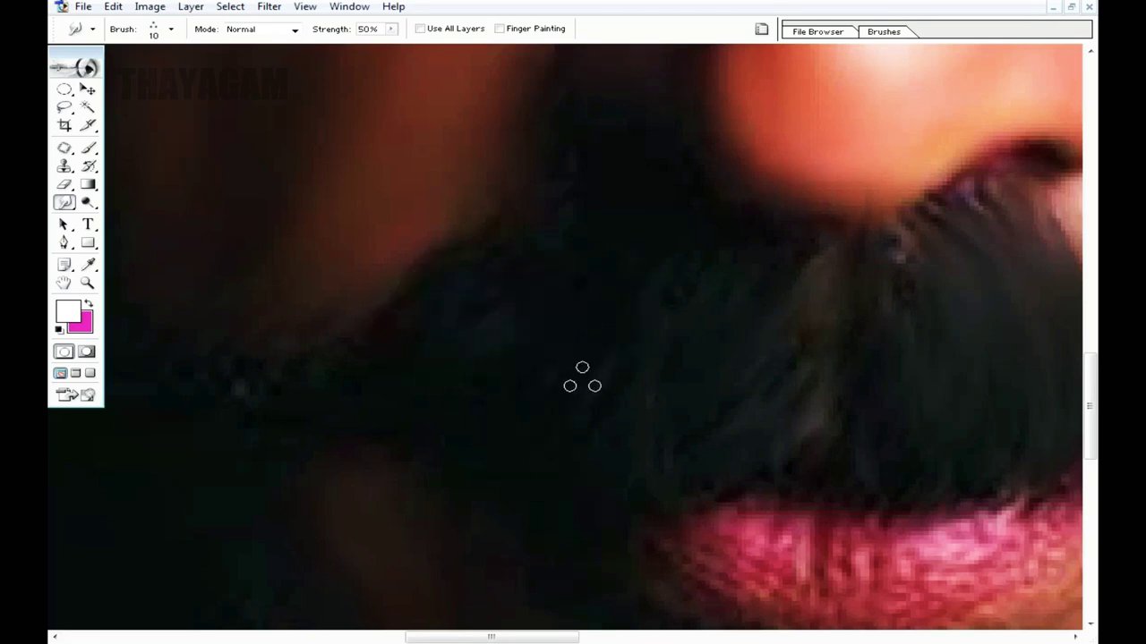
Zoom in closely on the lips and set the Smudge brush to 19 px.
left_click_drag(823, 305, 789, 319)
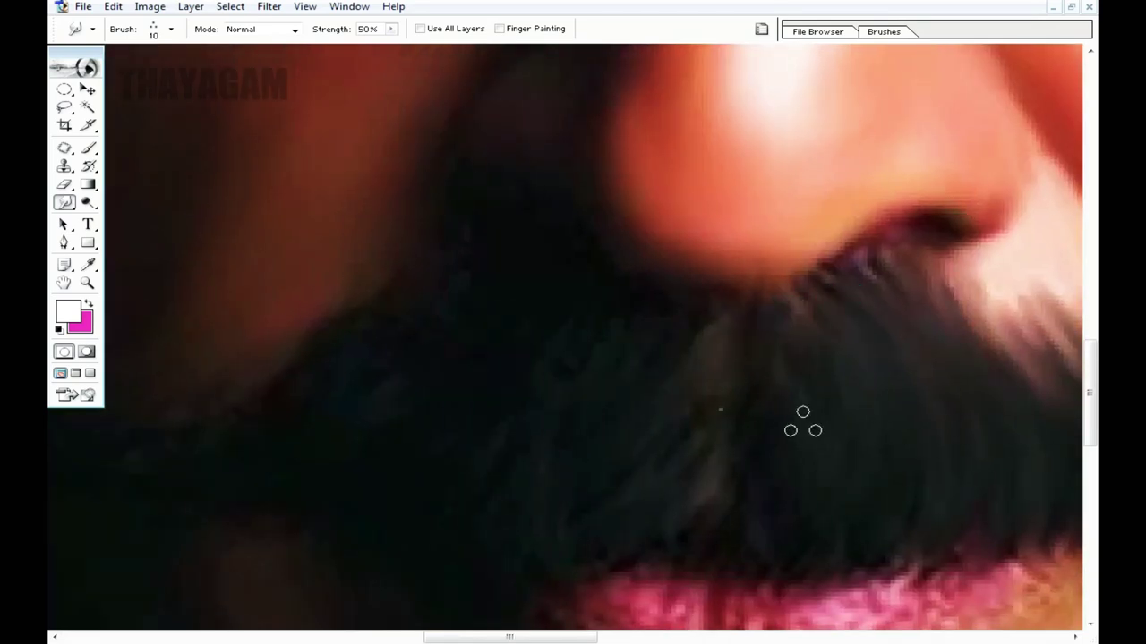
scroll(724, 269, "down", 5)
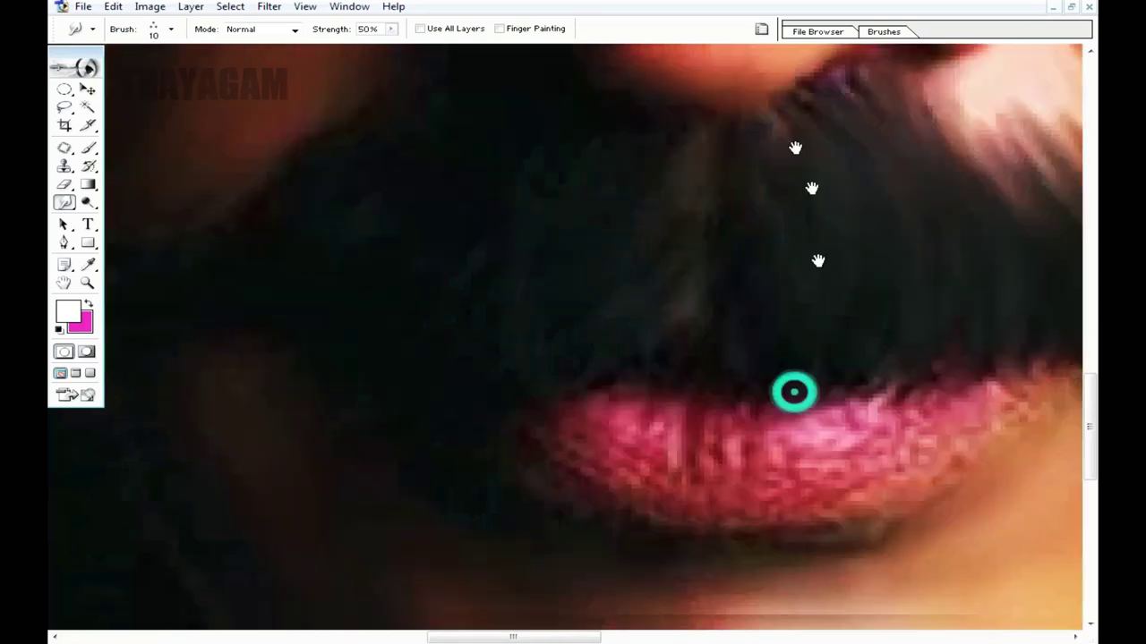
key("ctrl+plus")
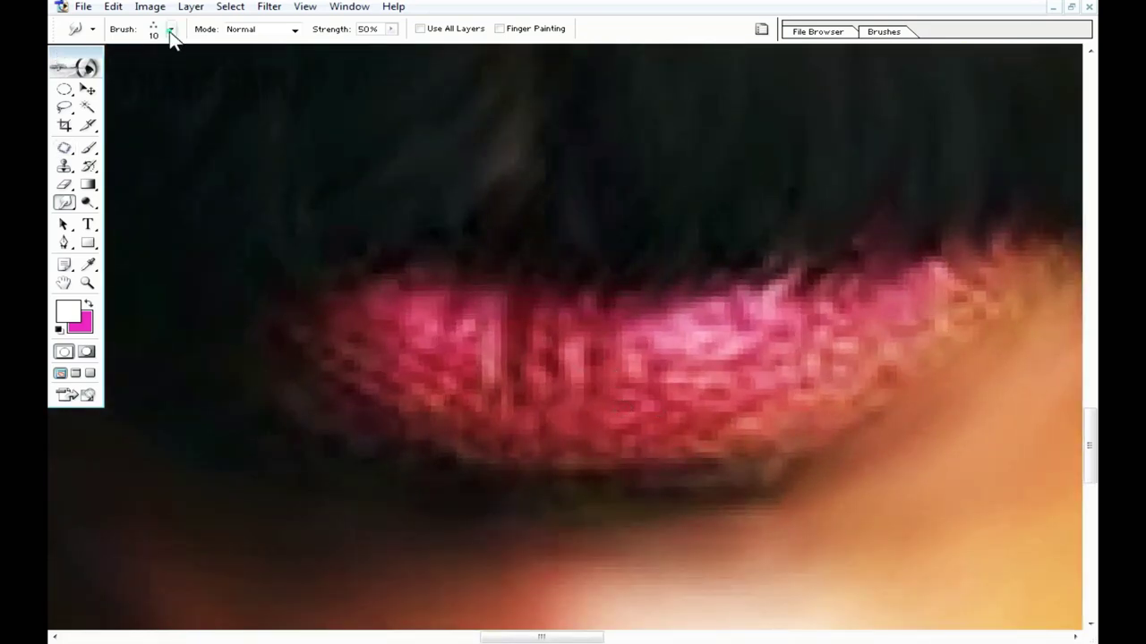
left_click(172, 32)
left_click(138, 188)
left_click(528, 369)
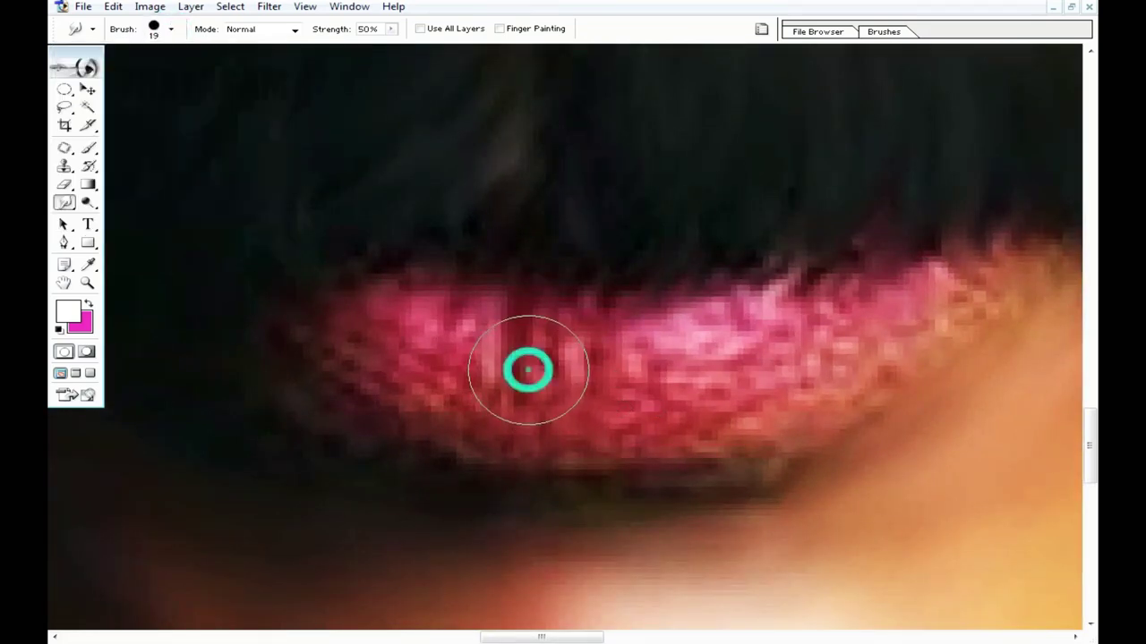
Smudge across the lips and upper-lip highlights with a slightly larger brush to blend out the pixel blocks.
left_click_drag(515, 300, 514, 448)
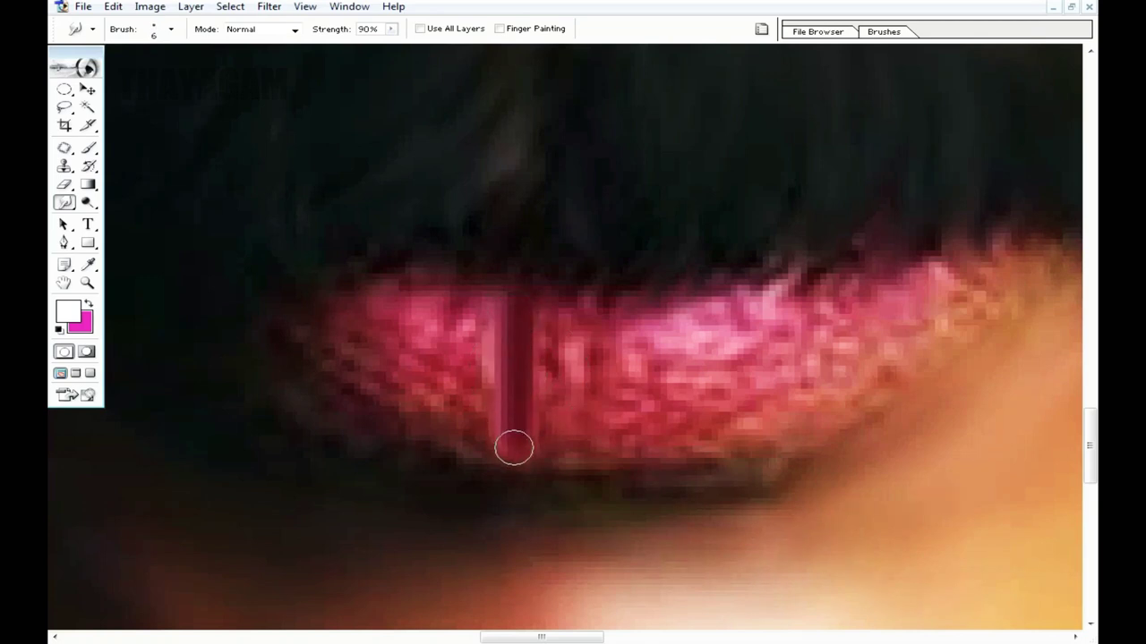
key("bracketright")
key("bracketright")
mouse_move(543, 384)
left_mouse_down()
mouse_move(563, 415)
mouse_move(680, 447)
mouse_move(850, 366)
mouse_move(974, 277)
mouse_move(755, 498)
left_mouse_up()
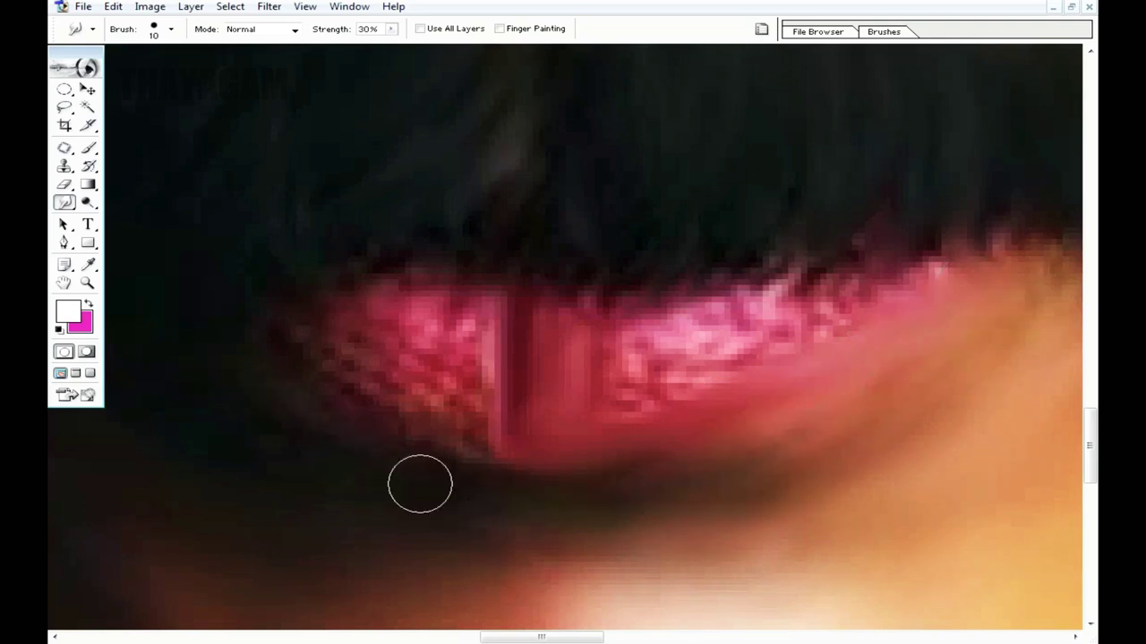
mouse_move(445, 381)
left_mouse_down()
mouse_move(388, 310)
mouse_move(376, 358)
mouse_move(532, 378)
mouse_move(545, 319)
mouse_move(698, 372)
mouse_move(680, 320)
mouse_move(842, 287)
left_mouse_up()
left_click_drag(591, 283, 405, 263)
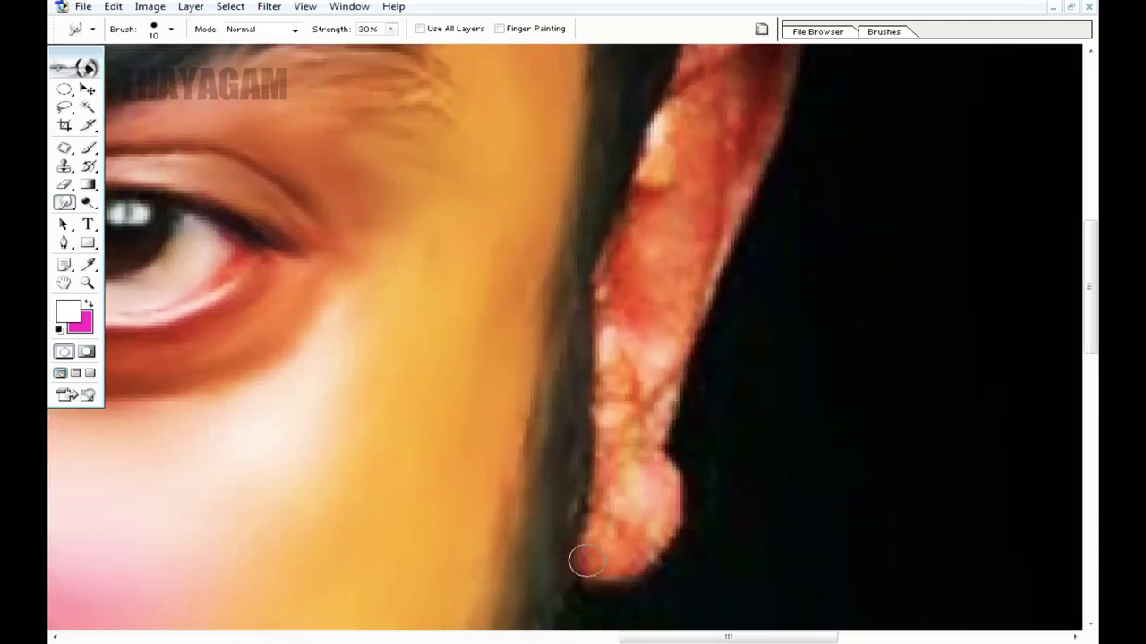
Smudge the ear's lobe, top edge and inner red-and-white texture into smooth strokes.
left_click_drag(586, 561, 642, 539)
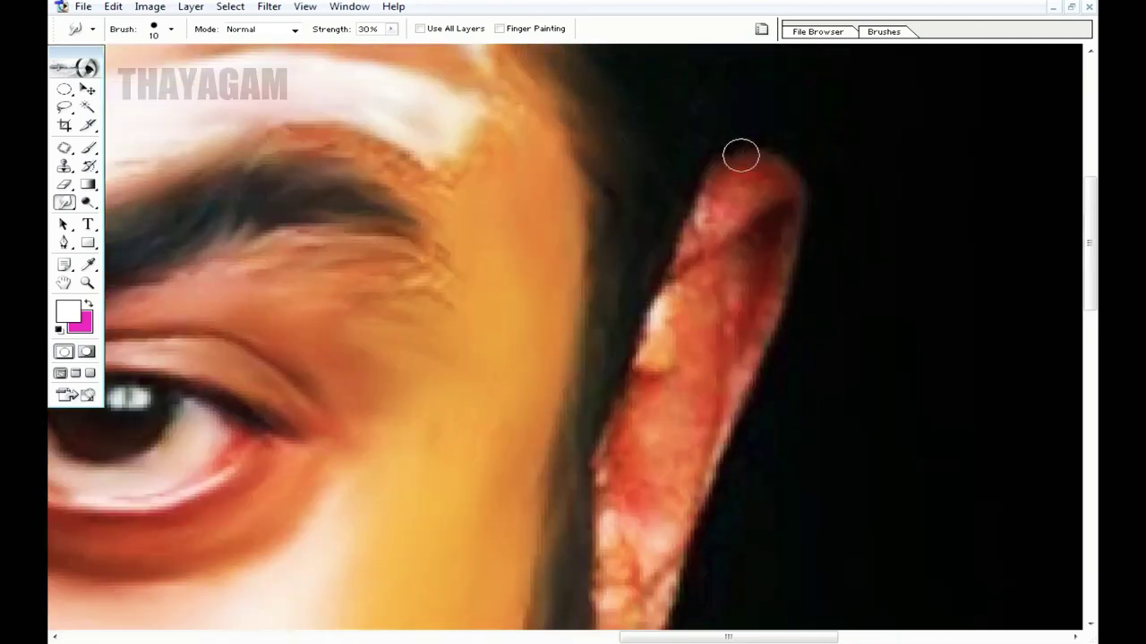
mouse_move(742, 200)
left_mouse_down()
mouse_move(703, 232)
mouse_move(734, 182)
left_mouse_up()
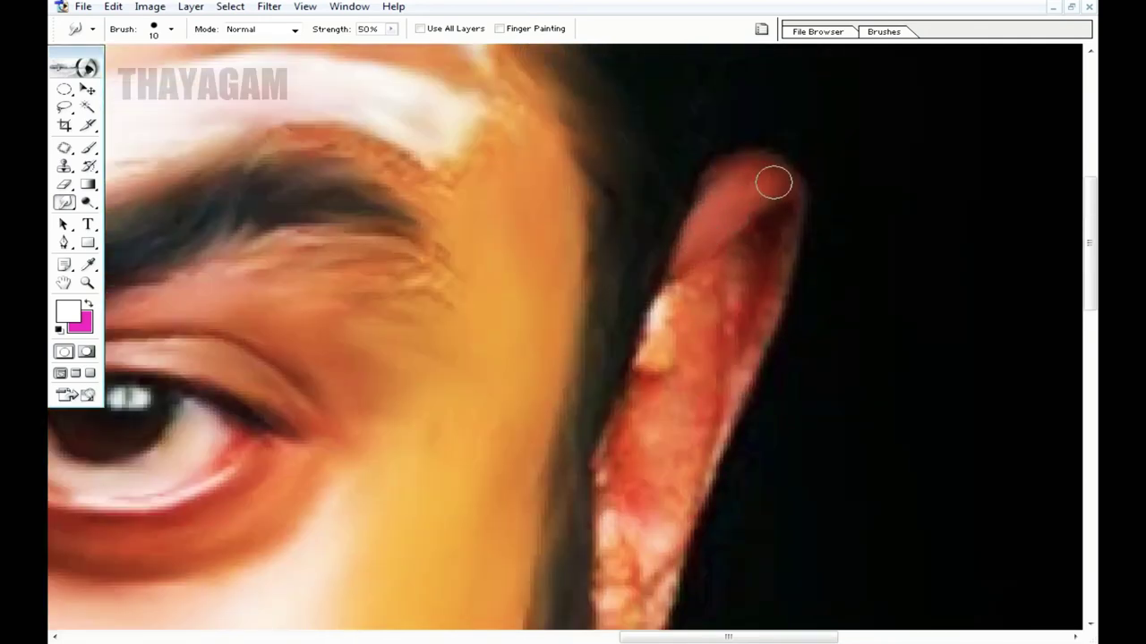
mouse_move(785, 222)
left_mouse_down()
mouse_move(754, 299)
mouse_move(658, 352)
left_mouse_up()
left_click(691, 385)
mouse_move(650, 416)
left_mouse_down()
mouse_move(631, 517)
mouse_move(651, 443)
left_mouse_up()
scroll(645, 439, "down", 3)
left_click_drag(658, 403, 624, 434)
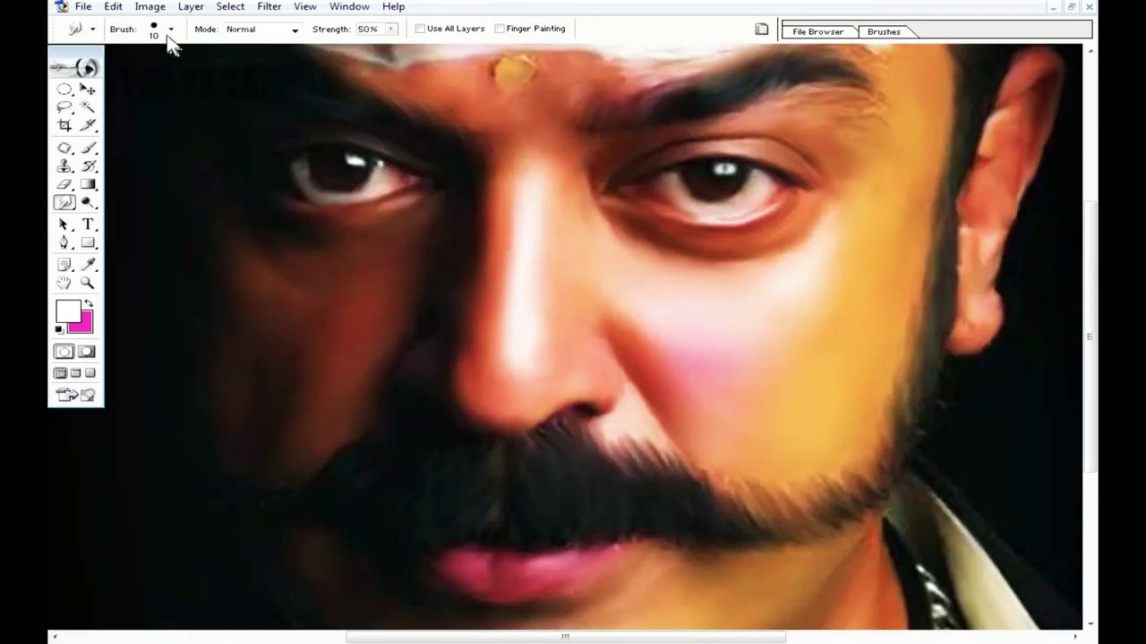
Switch to an 18 px brush enlarged to 30 px and blend the crease beside the nose.
left_click(170, 30)
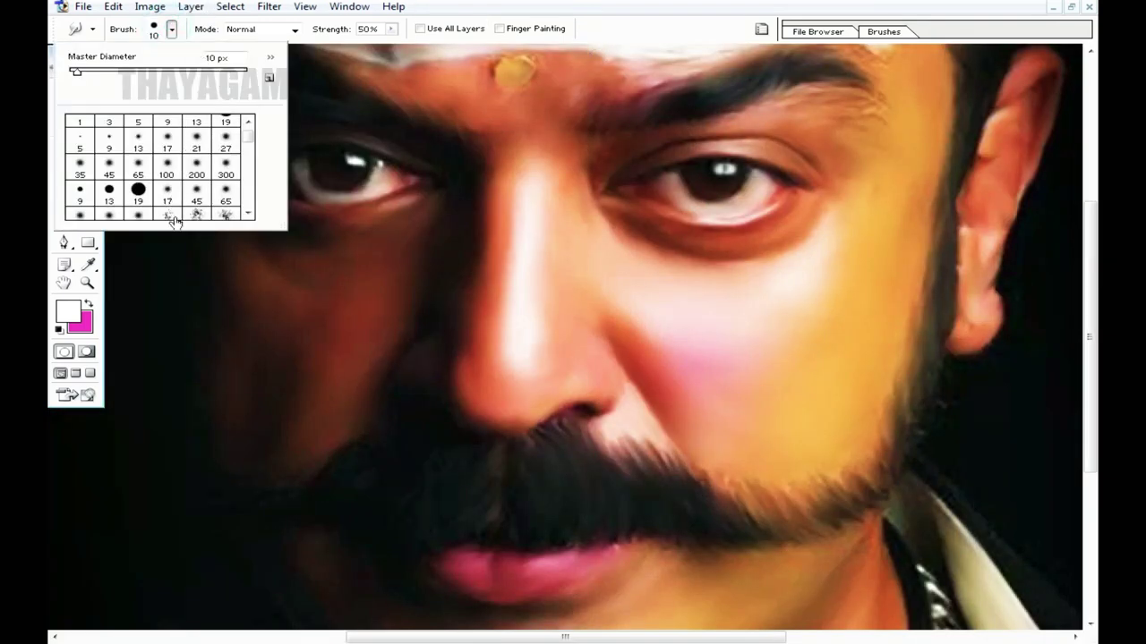
left_click(225, 125)
key("Return")
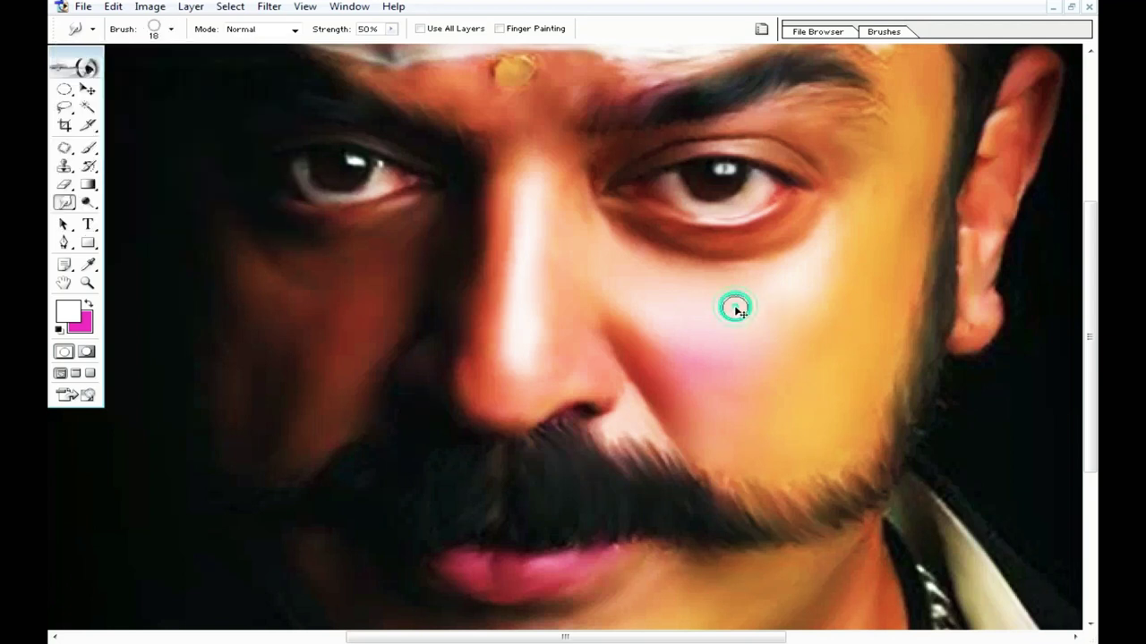
key("ctrl+plus")
key("bracketright")
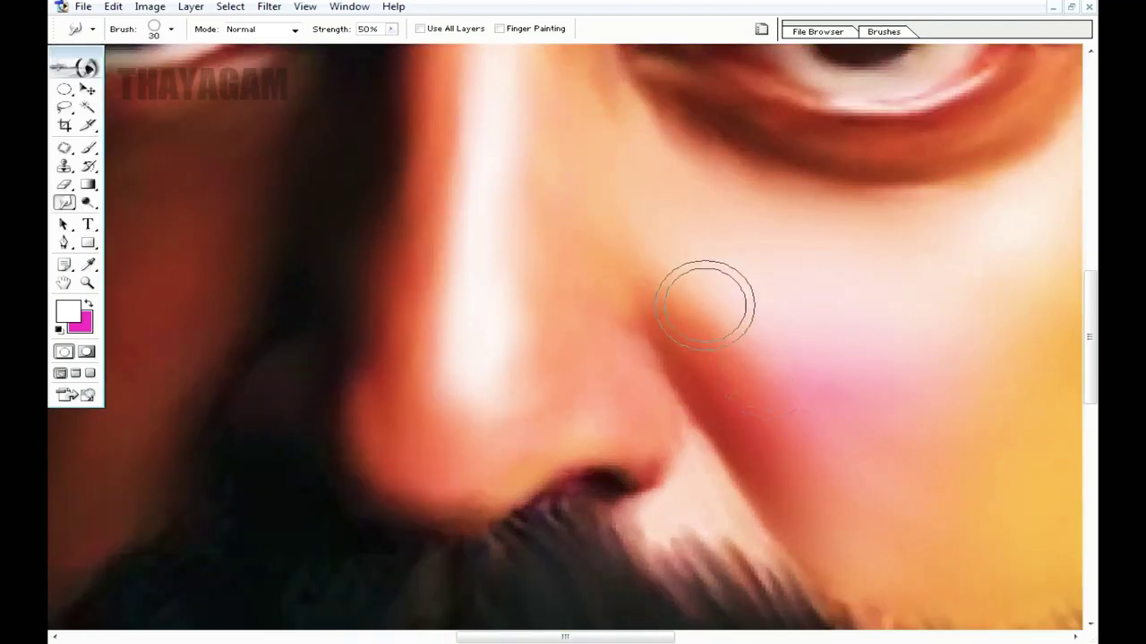
mouse_move(672, 283)
left_mouse_down()
mouse_move(702, 314)
mouse_move(609, 209)
left_mouse_up()
mouse_move(632, 247)
left_mouse_down()
mouse_move(689, 302)
mouse_move(629, 205)
mouse_move(676, 282)
left_mouse_up()
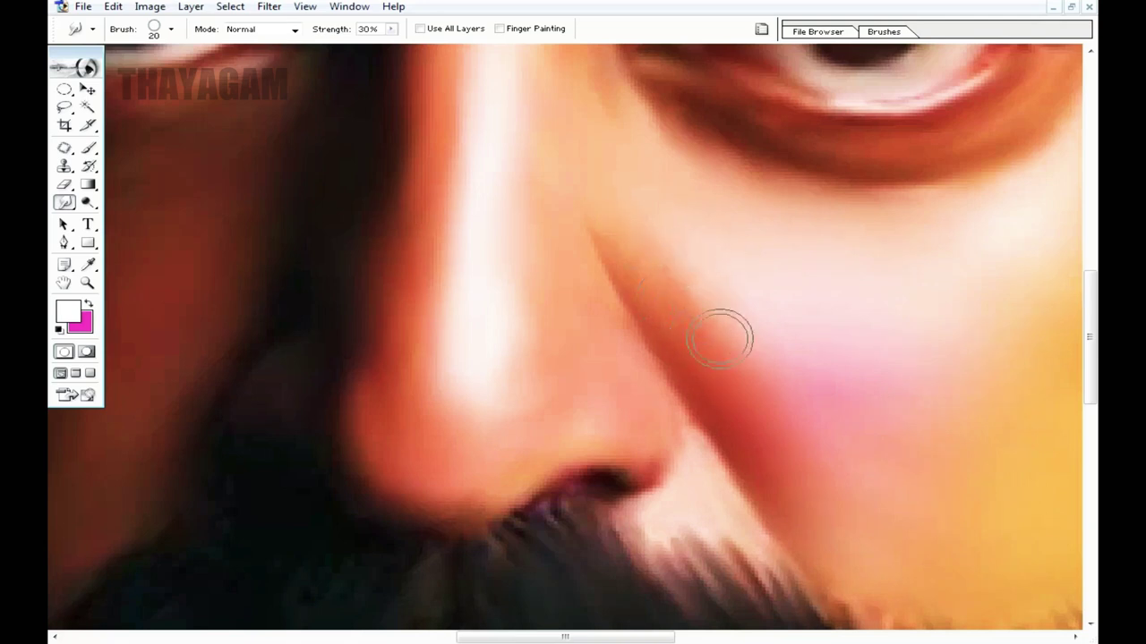
left_click_drag(699, 324, 614, 218)
Pan and zoom out to check the whole retouched portrait.
left_click_drag(504, 365, 833, 421)
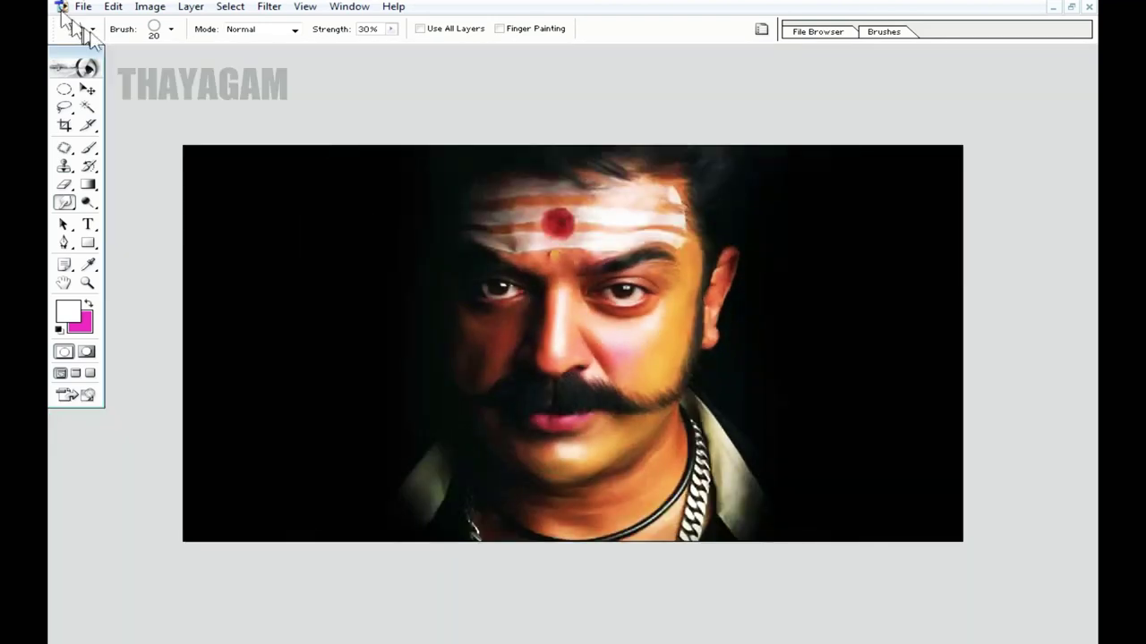
left_click(82, 7)
left_click(120, 188)
Add the Impact text KAMALAHASAN on the portrait, correcting the mistyped lowercase letters.
key("ctrl+plus")
left_click(88, 223)
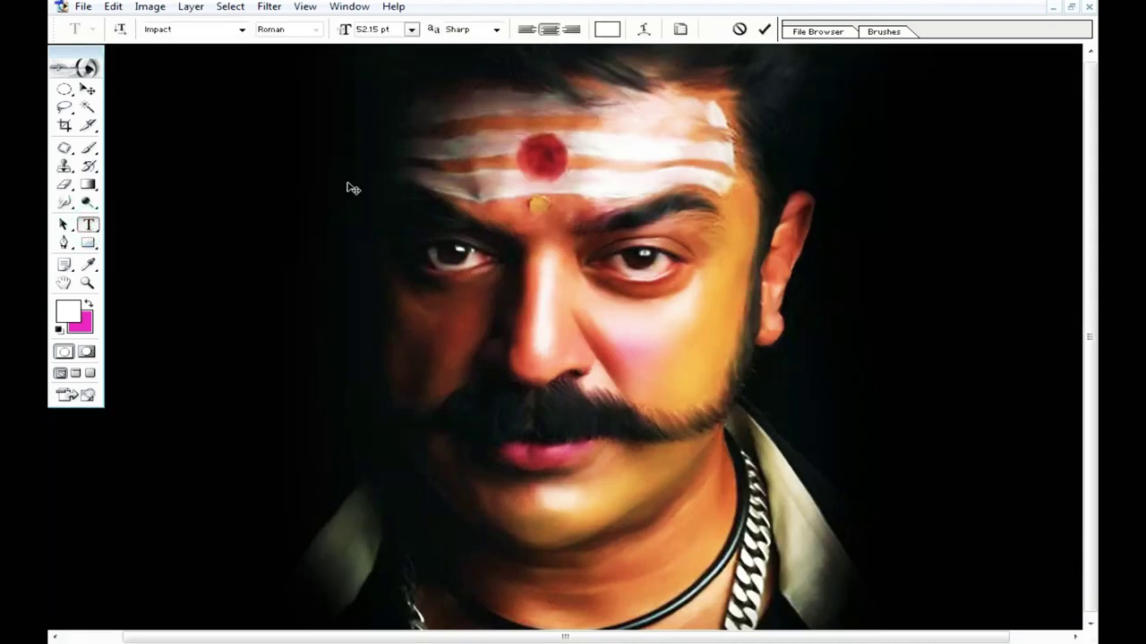
type("kama")
key("BackSpace")
key("BackSpace")
key("BackSpace")
key("BackSpace")
type("MALAHASAN")
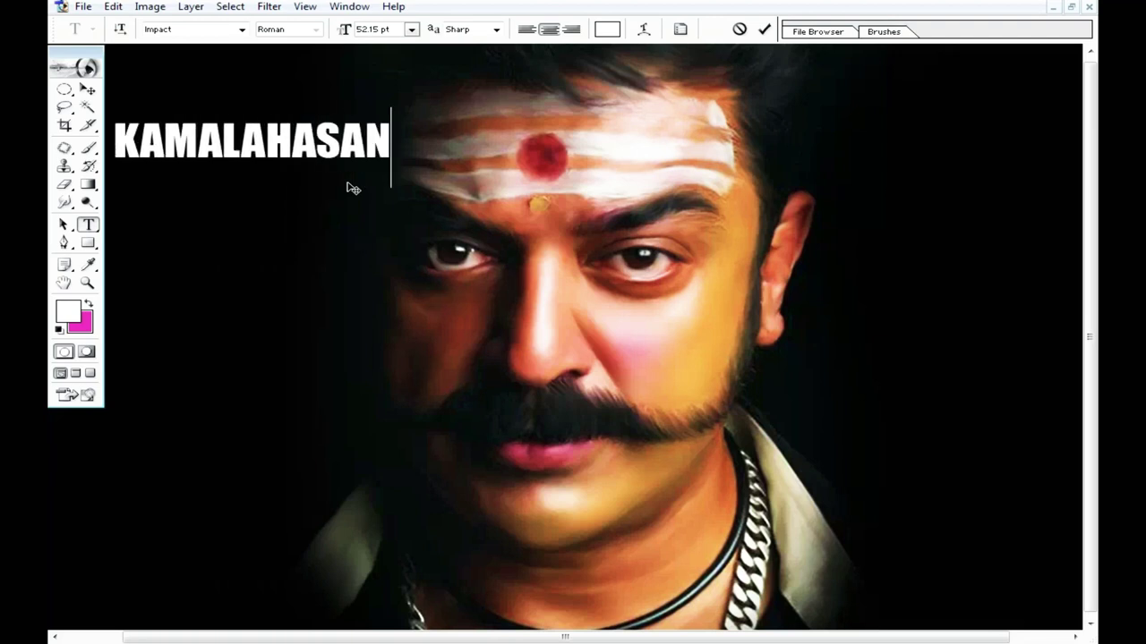
Move the title to the left edge, scale it to 129.3% by 119%, and show the Layers panel.
key("ctrl+minus")
left_click(86, 91)
mouse_move(392, 245)
left_mouse_down()
mouse_move(339, 328)
mouse_move(375, 303)
mouse_move(290, 282)
left_mouse_up()
key("ctrl+t")
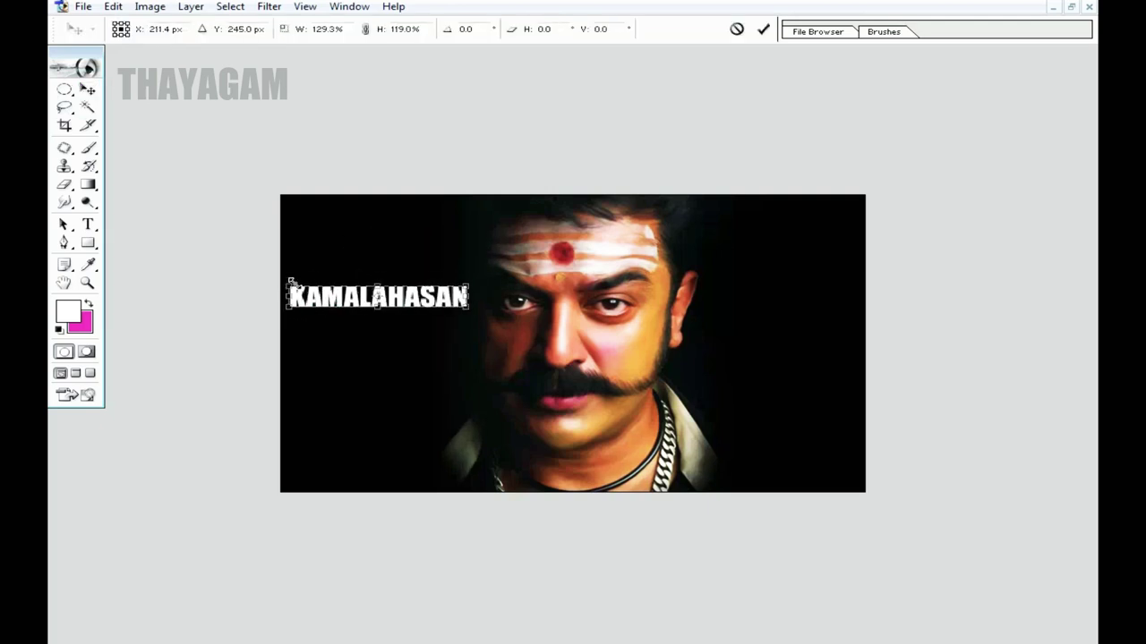
key("Return")
left_click(349, 6)
left_click(376, 299)
In the title layer's Blending Options, add a black Color Overlay.
right_click(1007, 132)
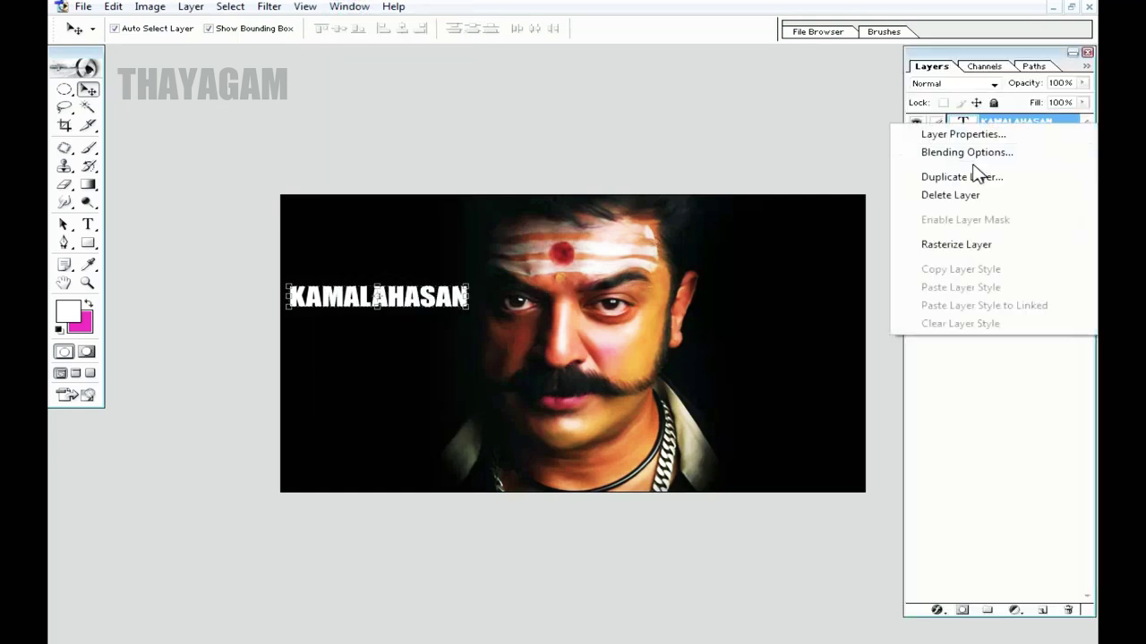
left_click(969, 154)
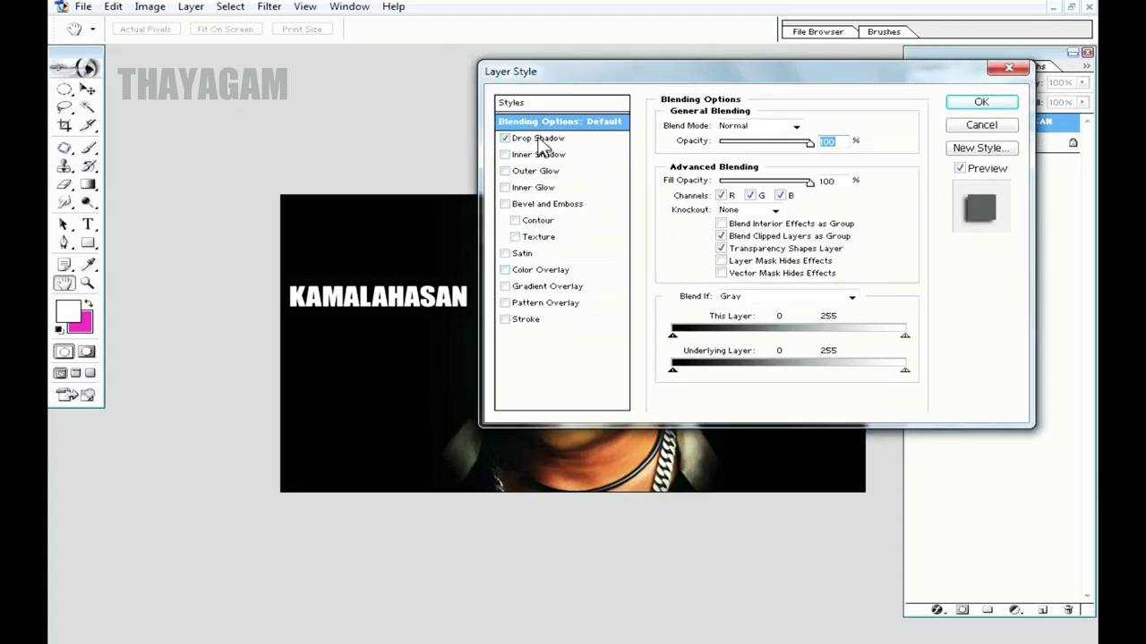
left_click(505, 270)
left_click(540, 269)
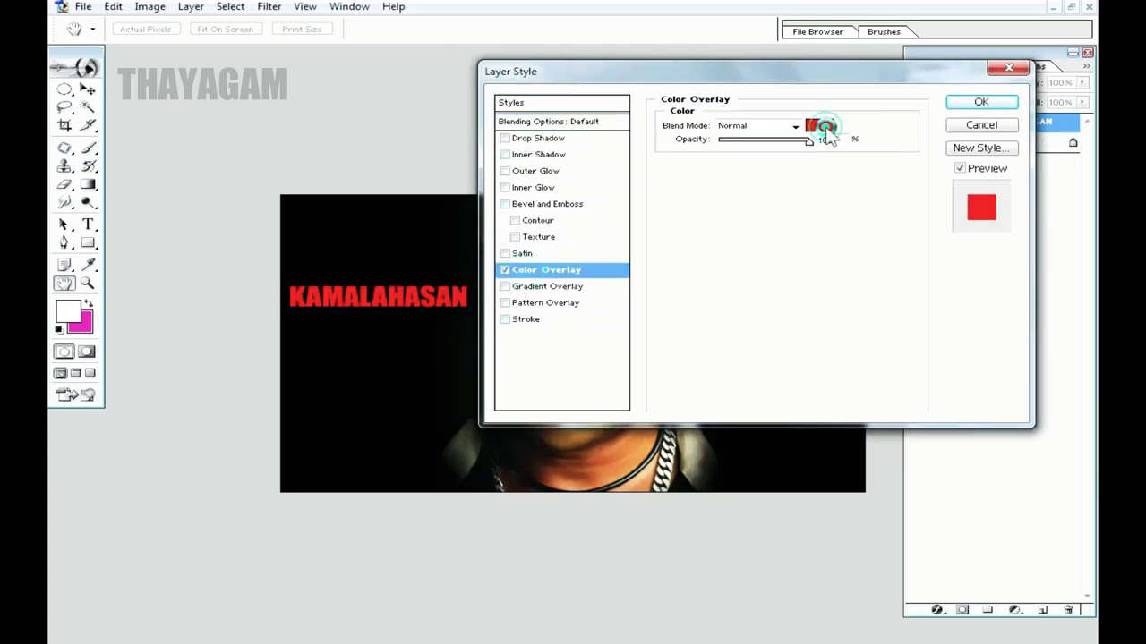
left_click(816, 123)
left_click(395, 341)
left_click(1047, 18)
Enable Outer Glow on the title and pick an initial glow colour.
left_click(505, 171)
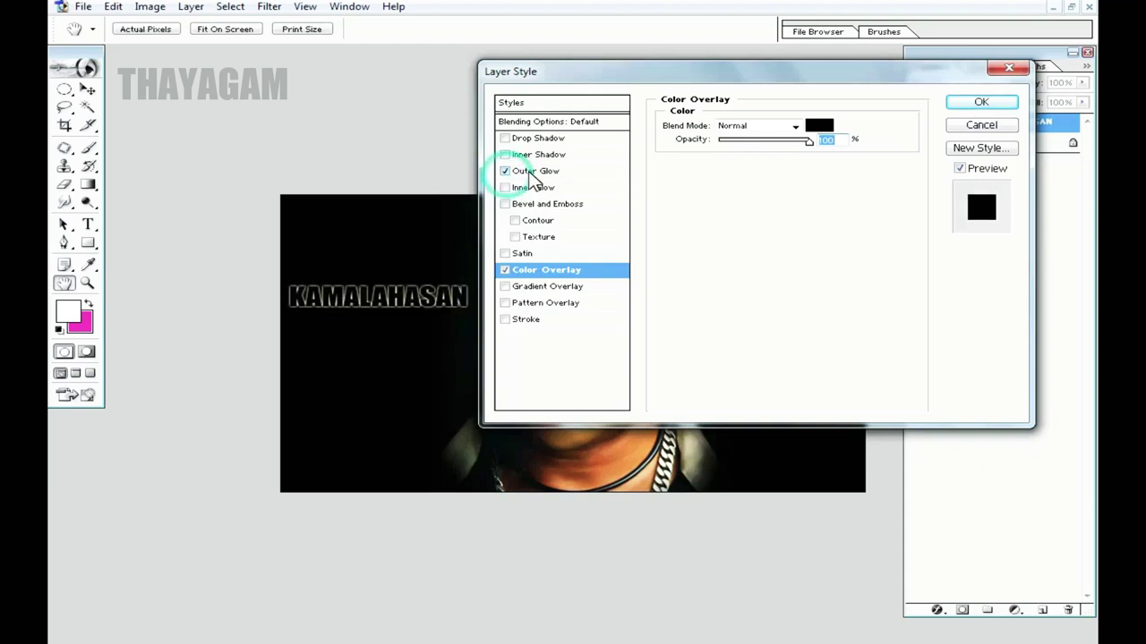
left_click(541, 171)
left_click(703, 180)
left_click(656, 30)
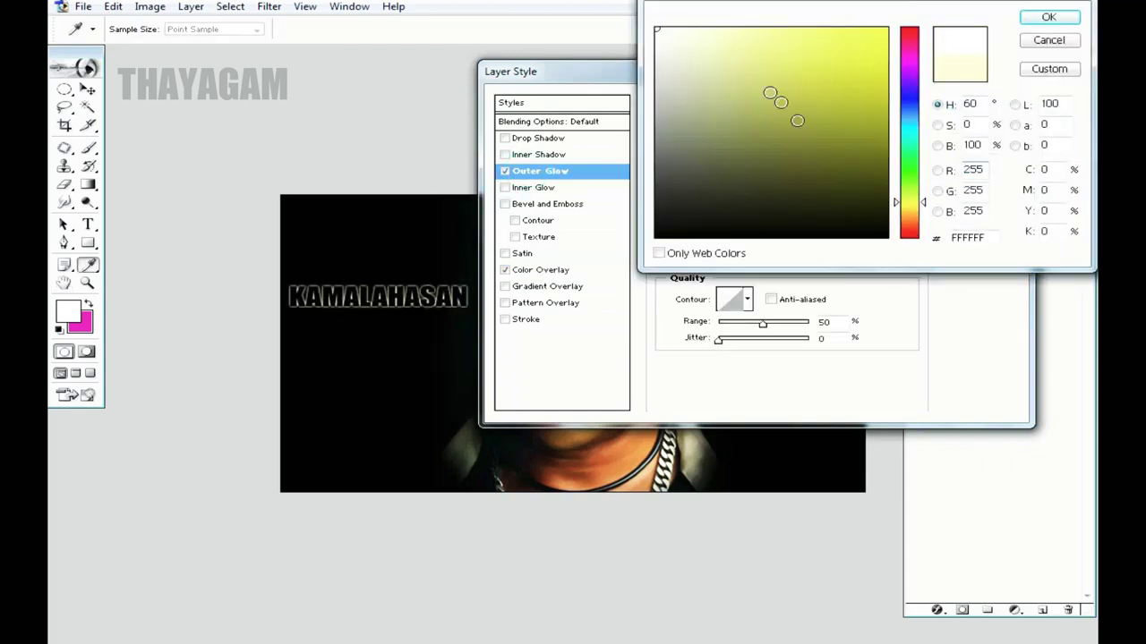
left_click(643, 442)
left_click(723, 140)
left_click(1047, 17)
Set the outer glow to 38 px in pure red FF0000, apply it, and select the Background layer.
mouse_move(741, 259)
left_mouse_down()
mouse_move(762, 266)
mouse_move(746, 260)
left_mouse_up()
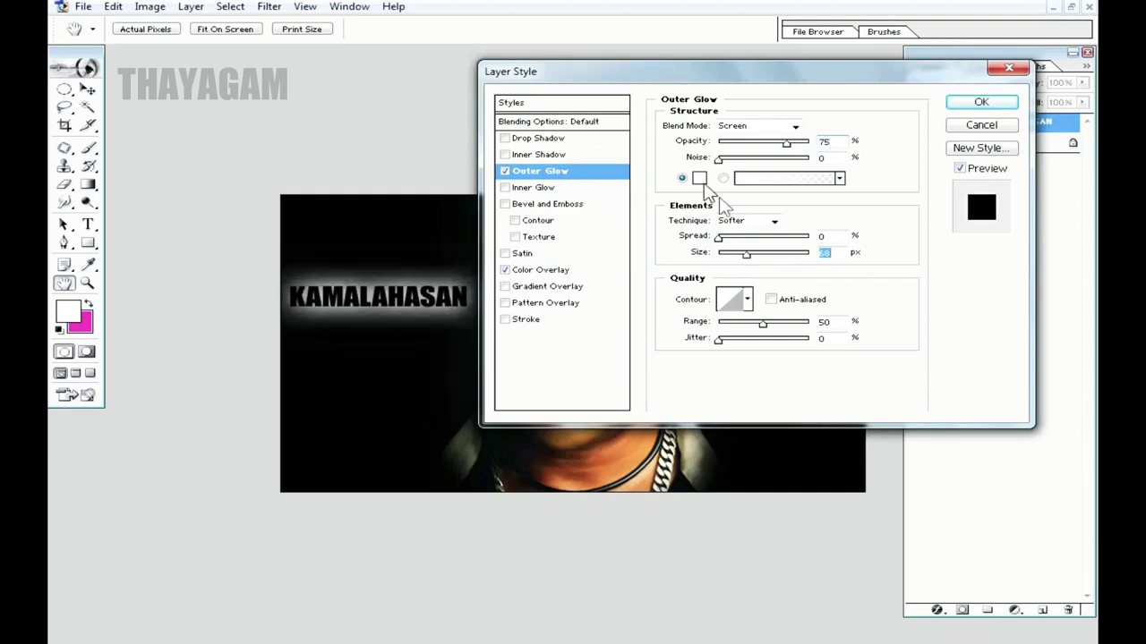
left_click(699, 179)
left_click(813, 120)
left_click(886, 27)
left_click(1047, 17)
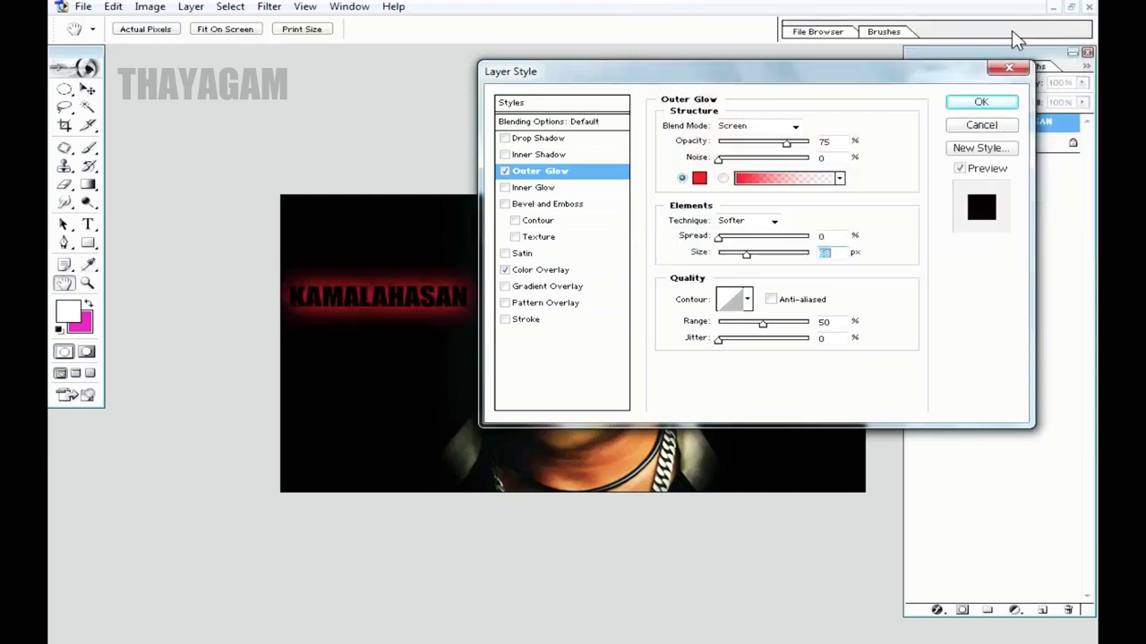
left_click(966, 109)
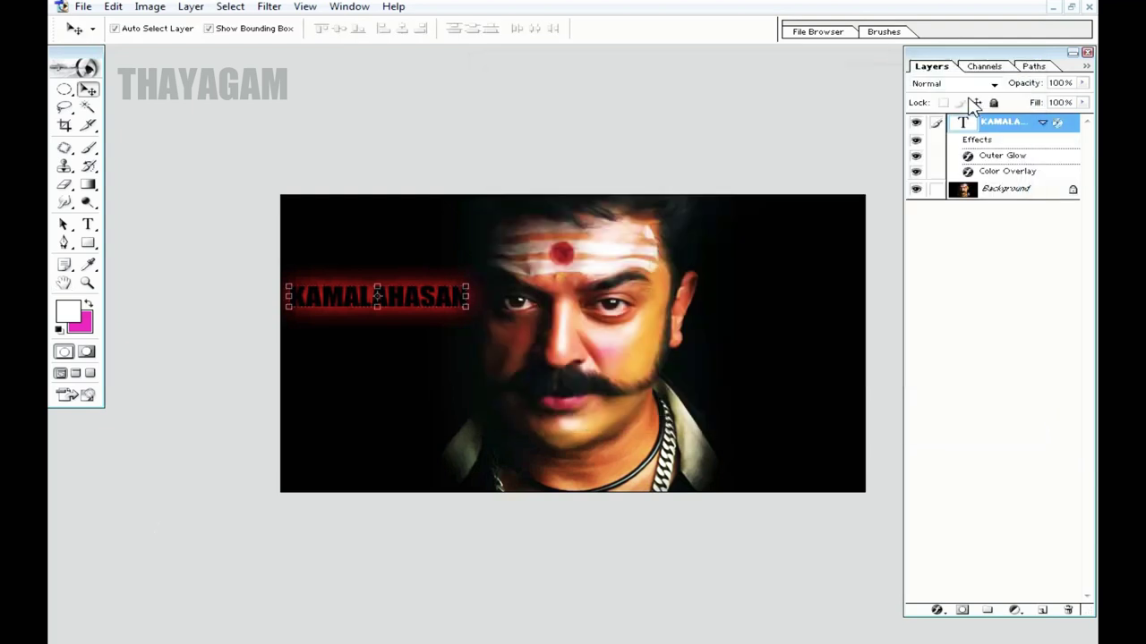
left_click(744, 373)
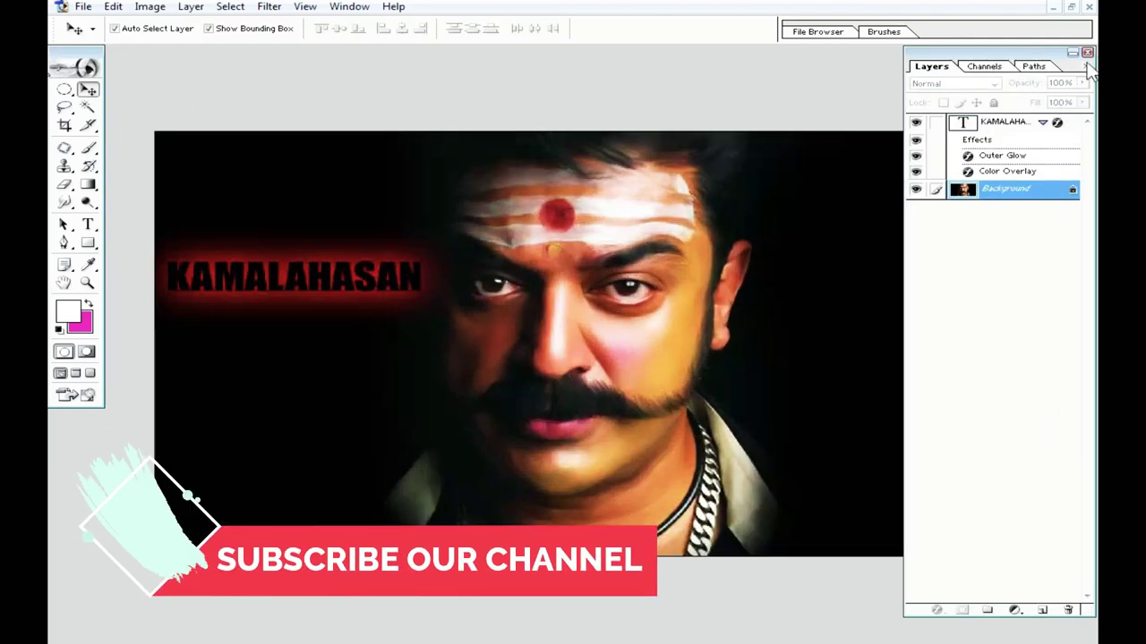
Hide all panels with Shift+Tab so the finished portrait fills the workspace.
key("shift+Tab")
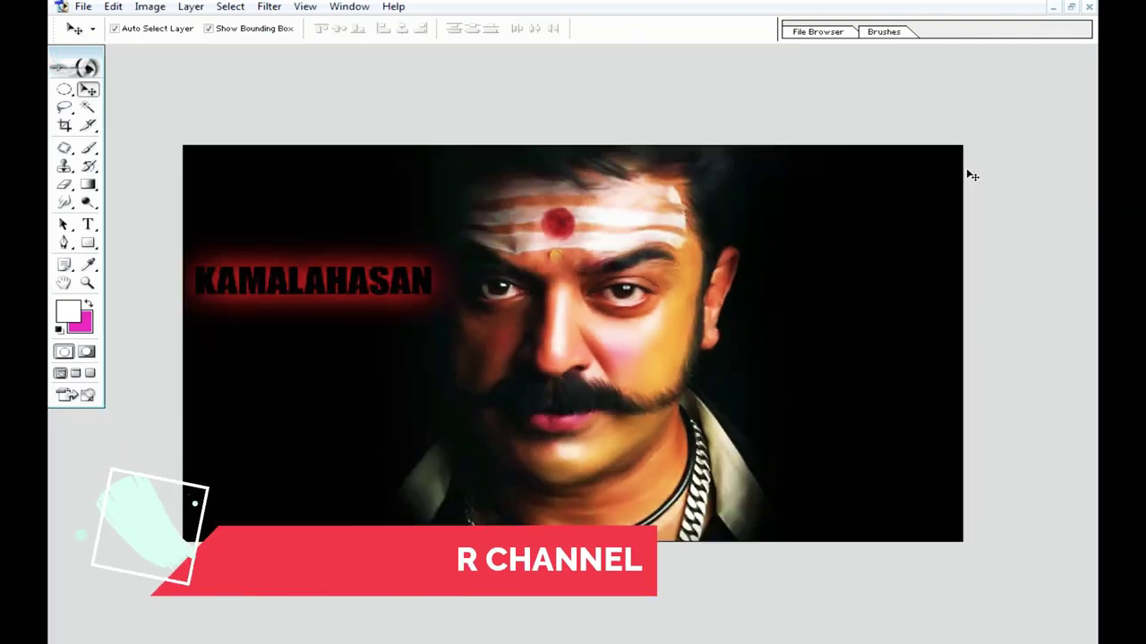